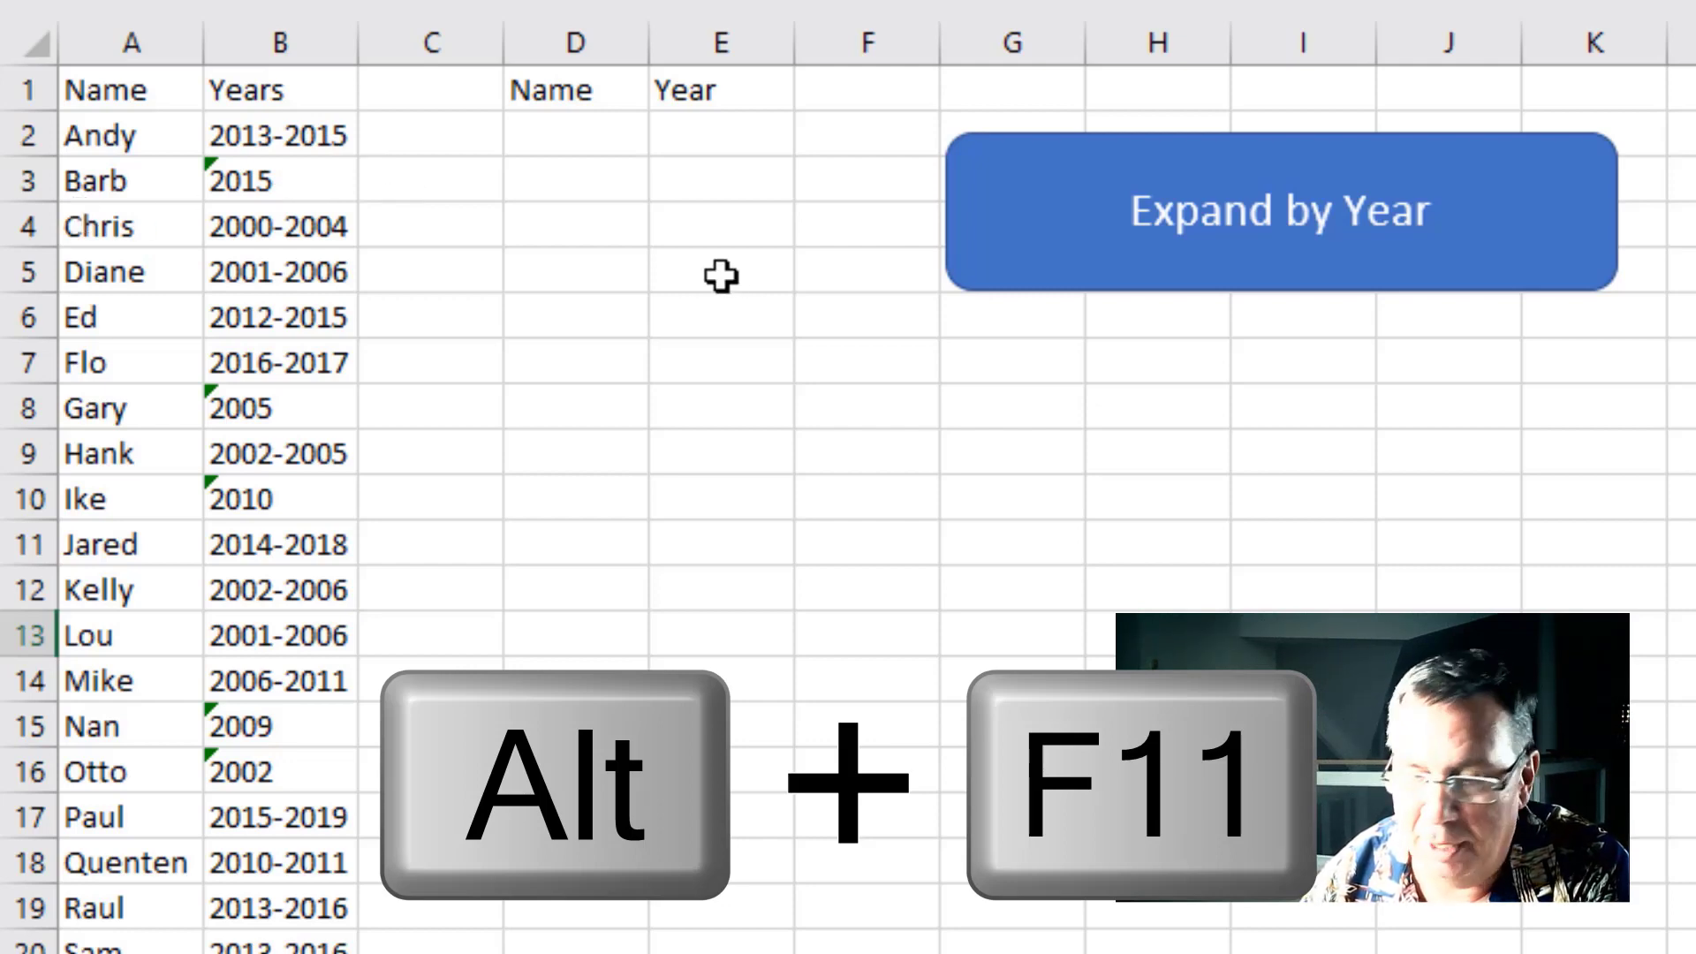
Step: Run the Expand by Year macro to list every name and year in columns D and E, and look over the rows
{"action": "key", "text": "alt+F11"}
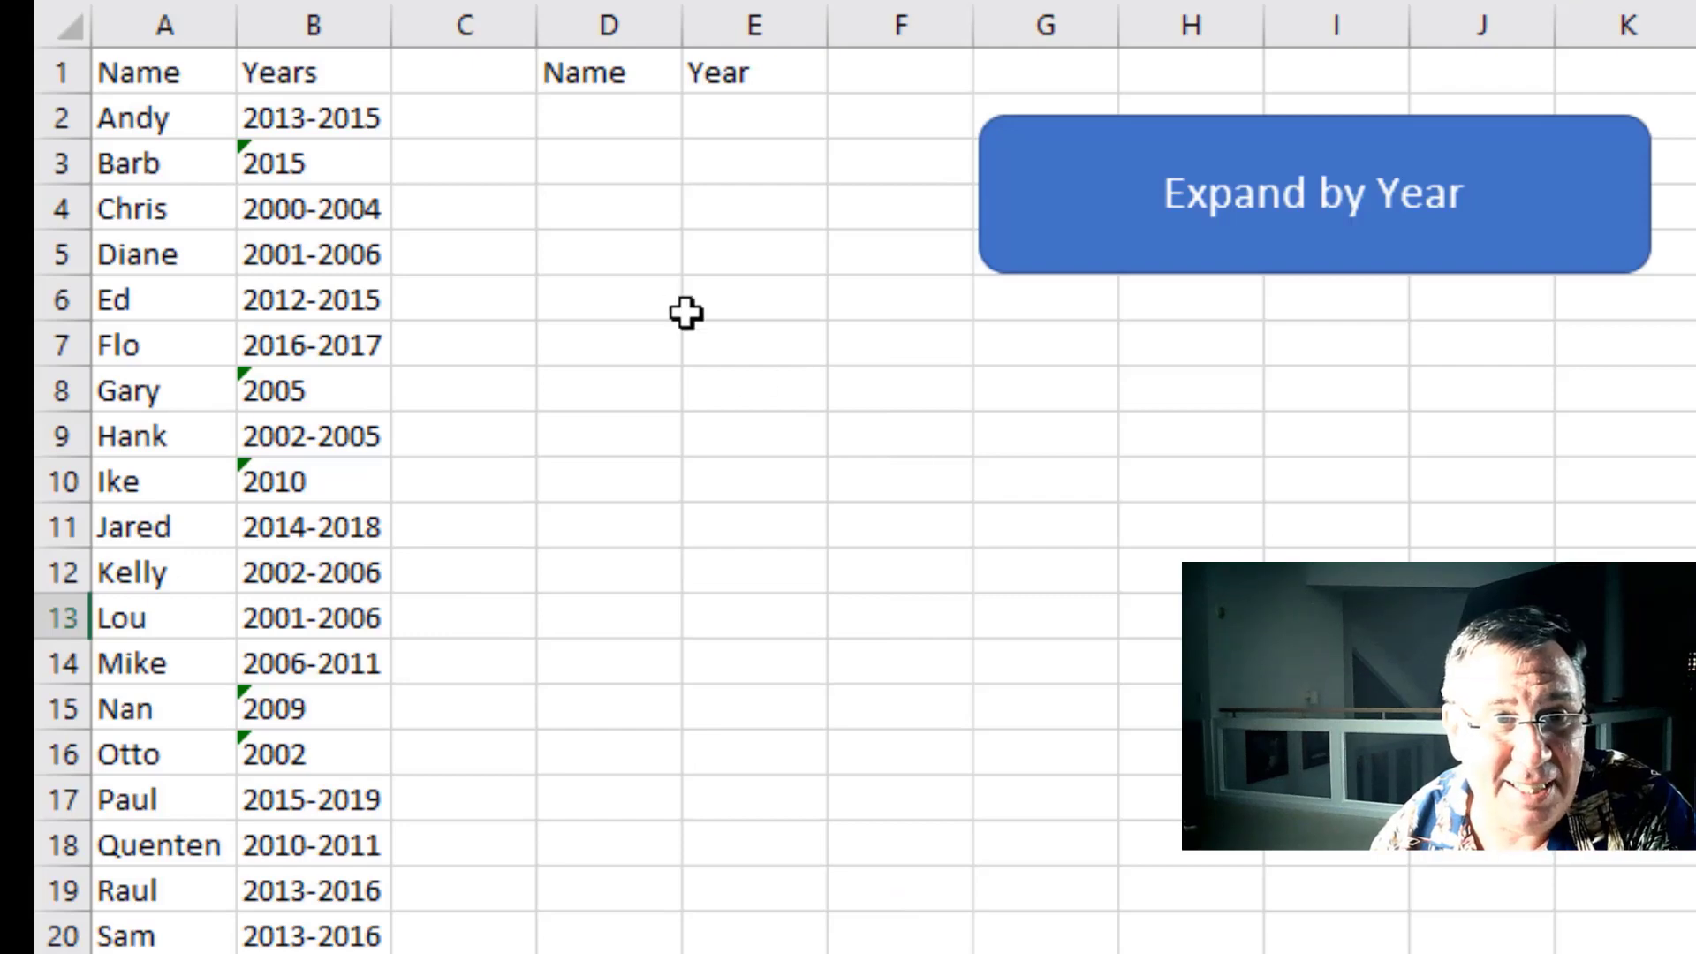
{"action": "left_click", "coordinate": [1272, 248]}
{"action": "scroll", "coordinate": [1010, 557], "scroll_direction": "down", "scroll_amount": 8}
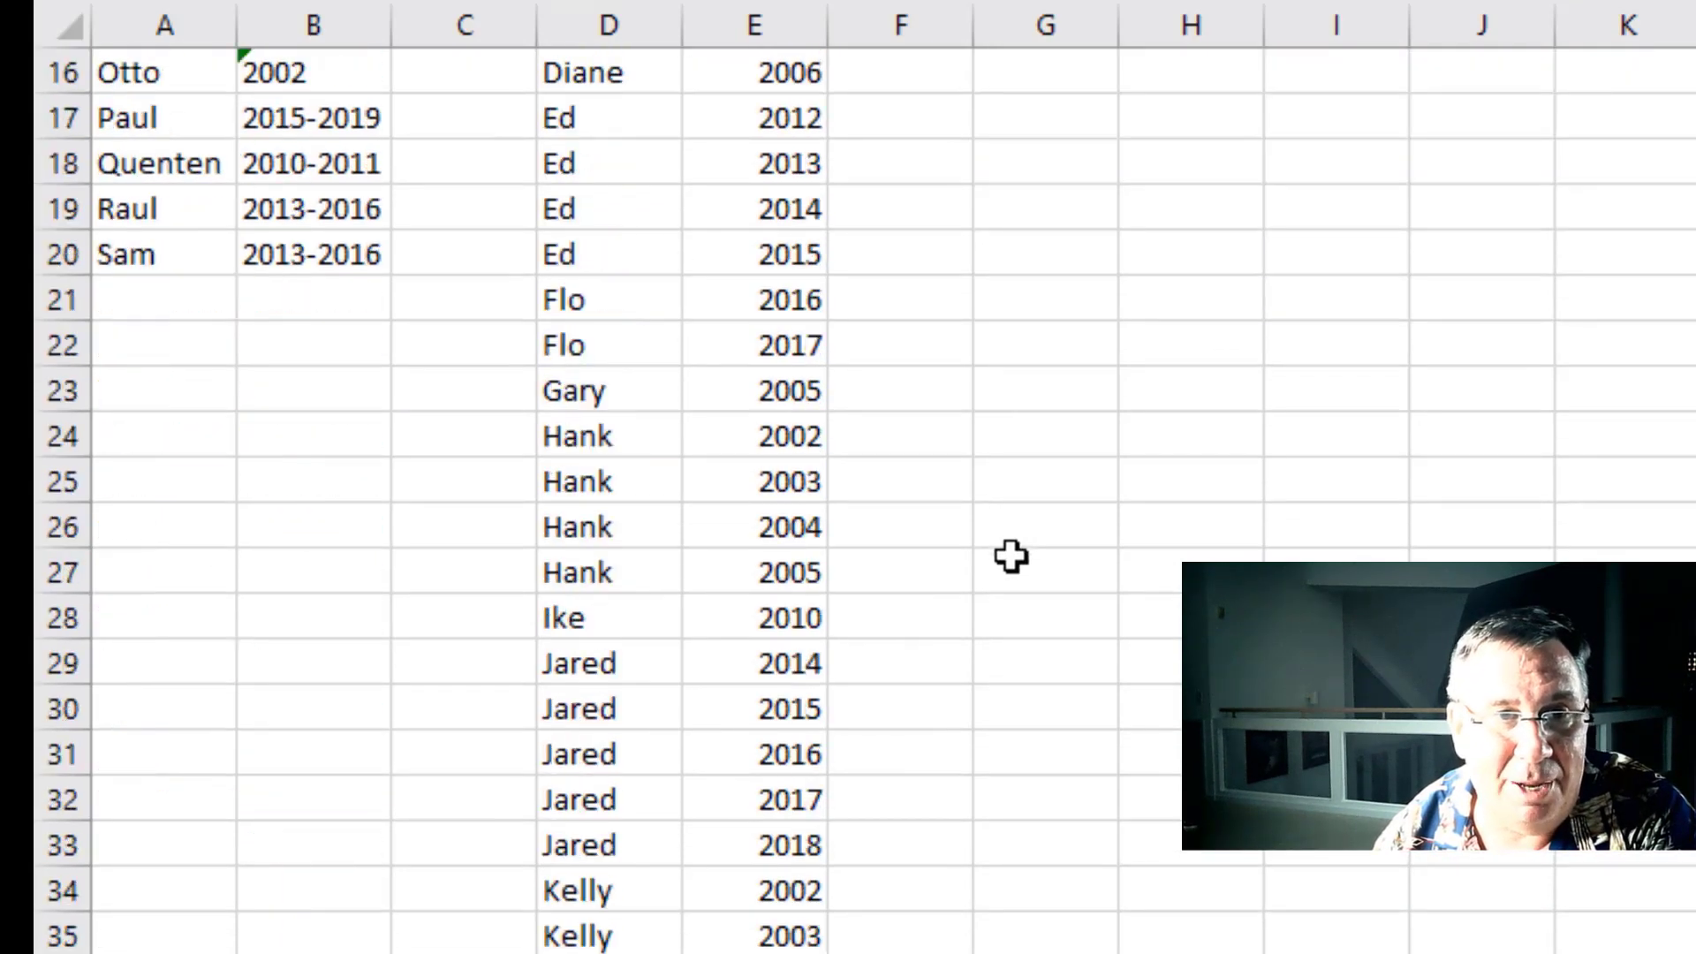
{"action": "scroll", "coordinate": [991, 627], "scroll_direction": "up", "scroll_amount": 8}
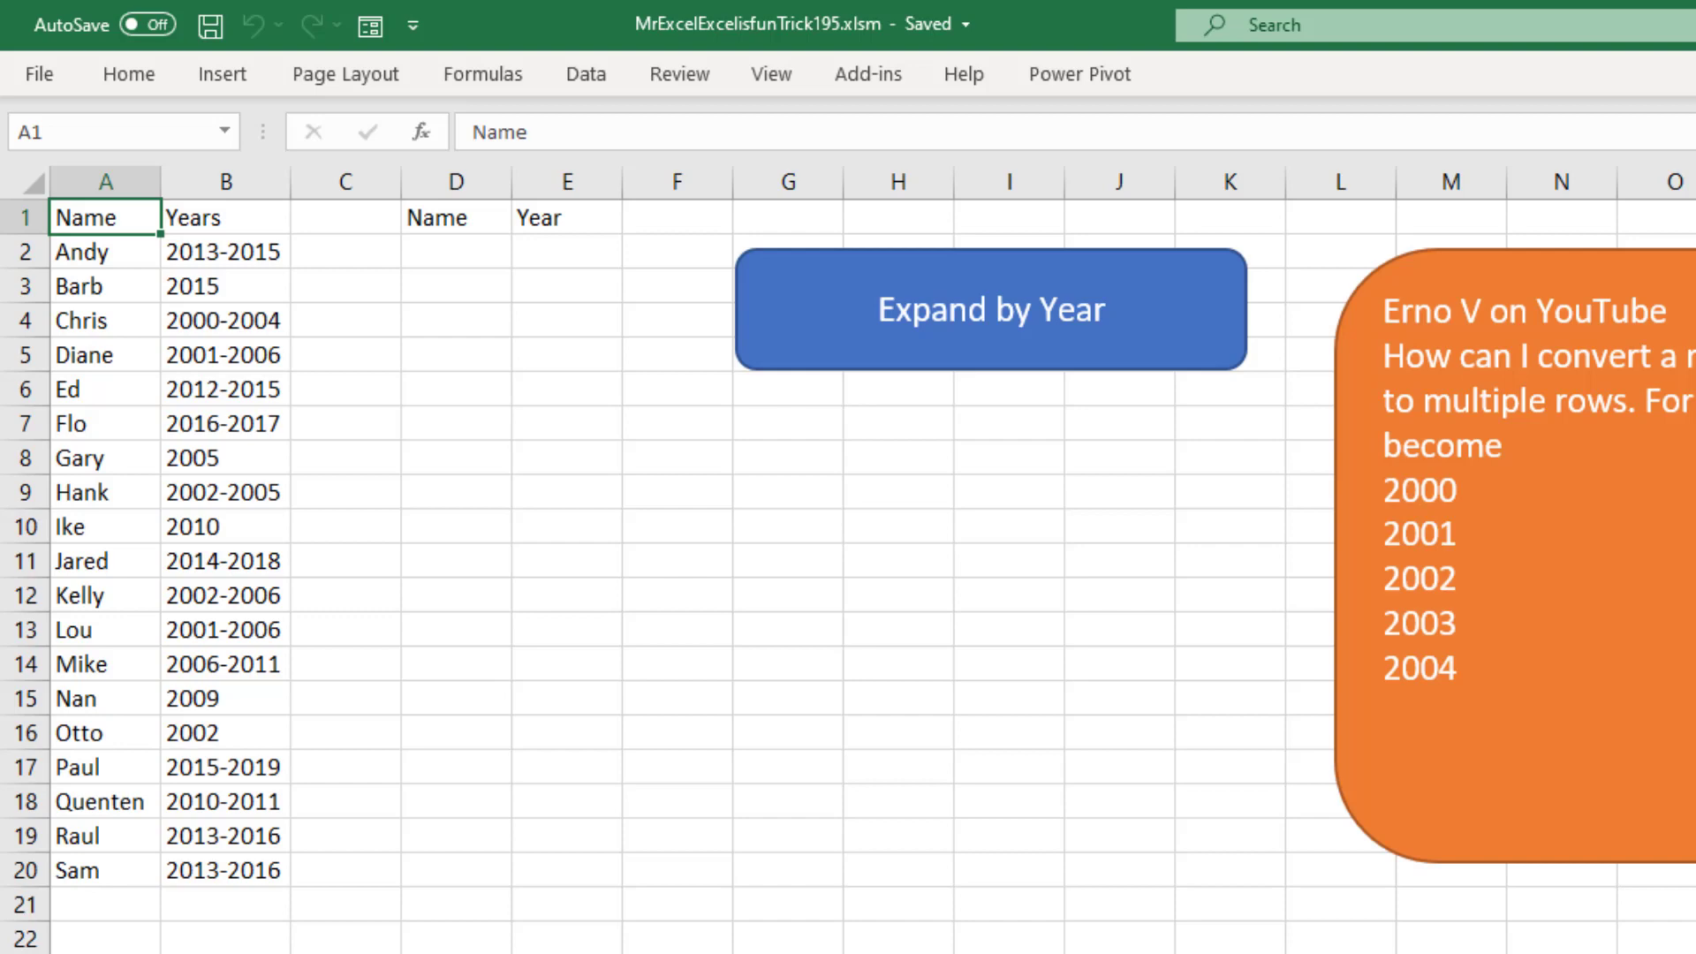
{"action": "left_click", "coordinate": [789, 362]}
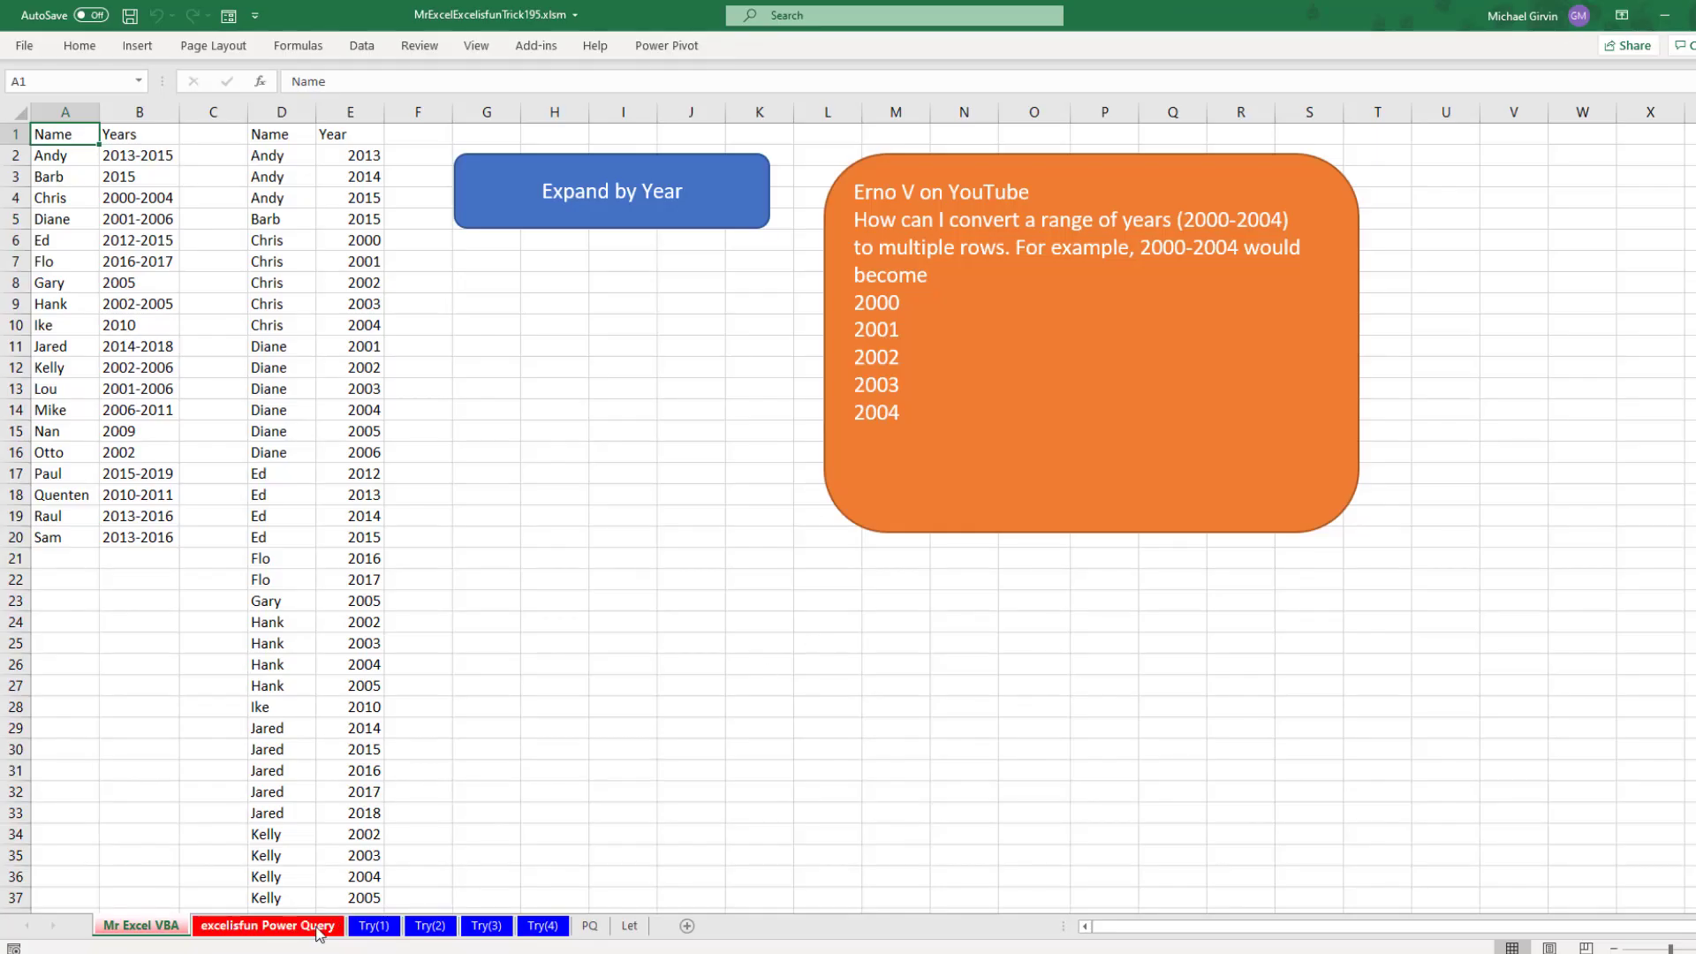
Step: On the excelisfun Power Query sheet, convert the Name and Years range A1:B20 into a table with headers
{"action": "left_click", "coordinate": [325, 925]}
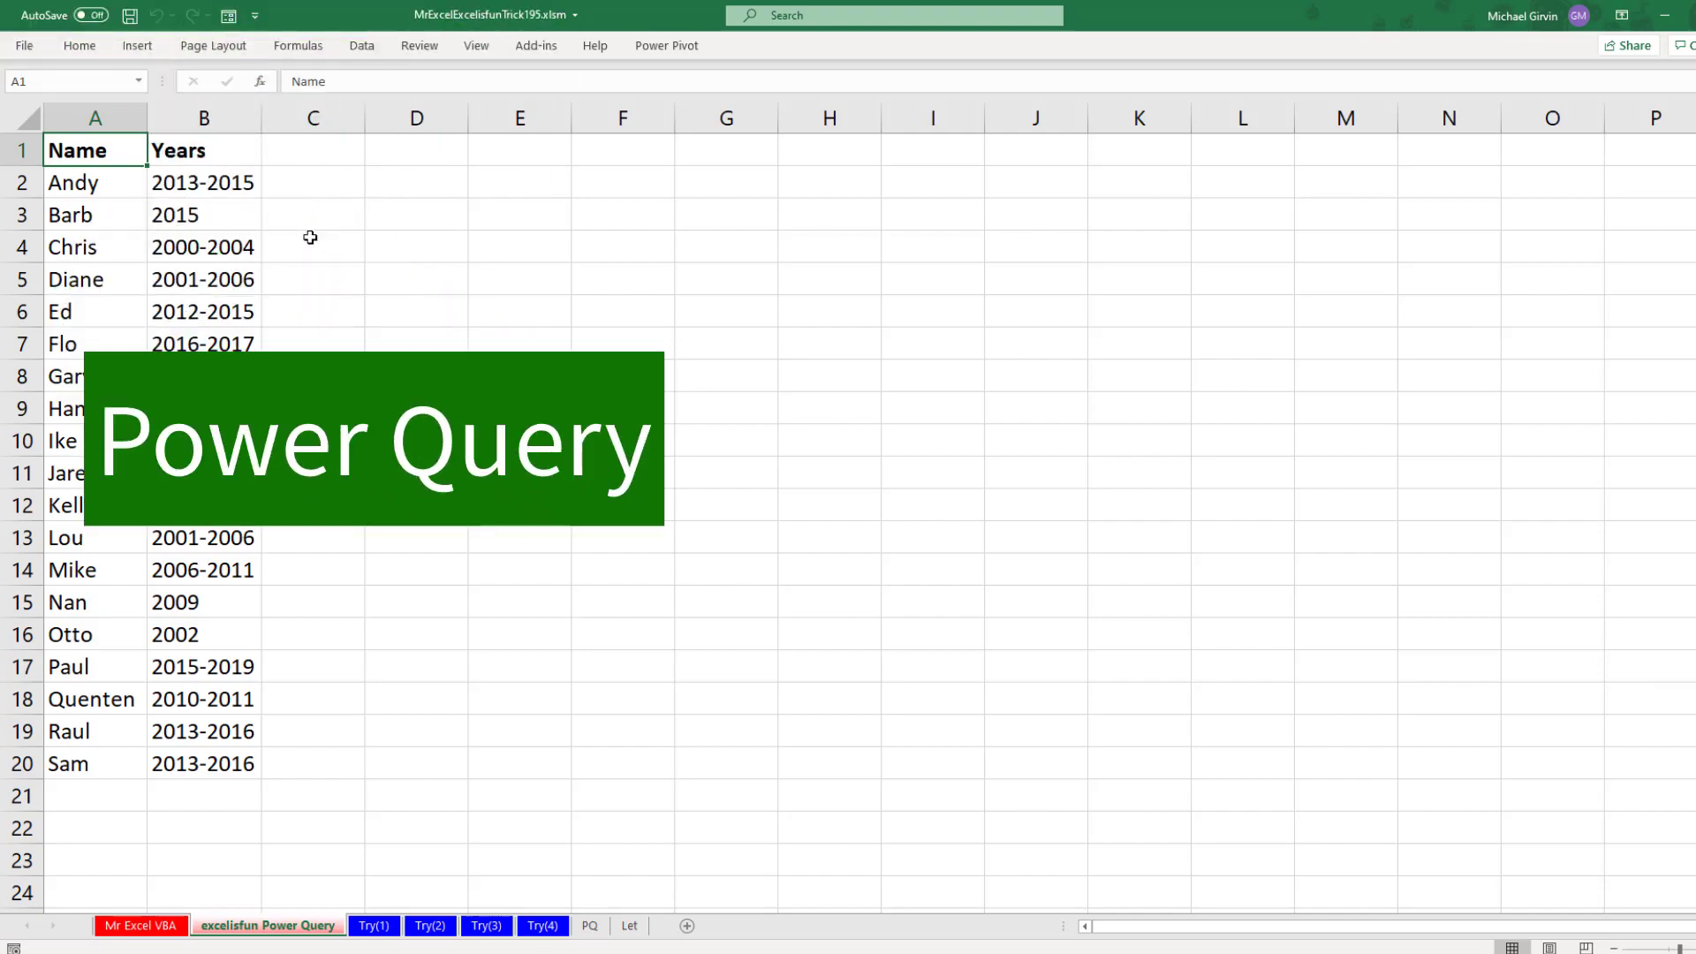
{"action": "left_click", "coordinate": [226, 192]}
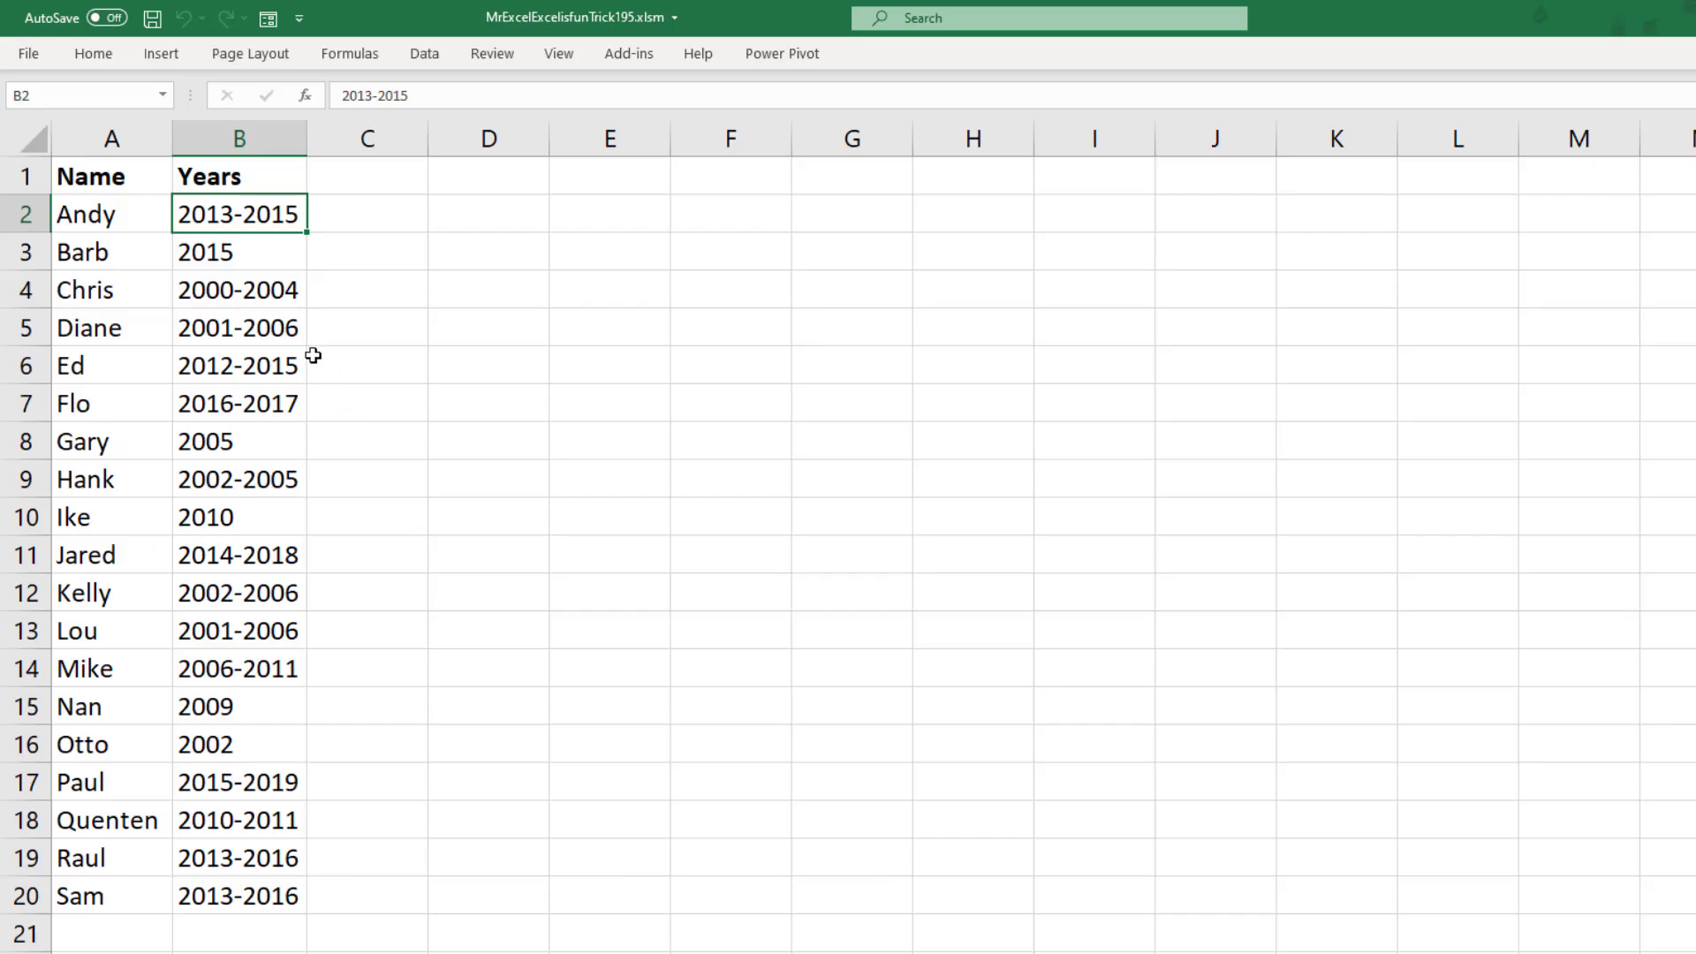
{"action": "key", "text": "ctrl+t"}
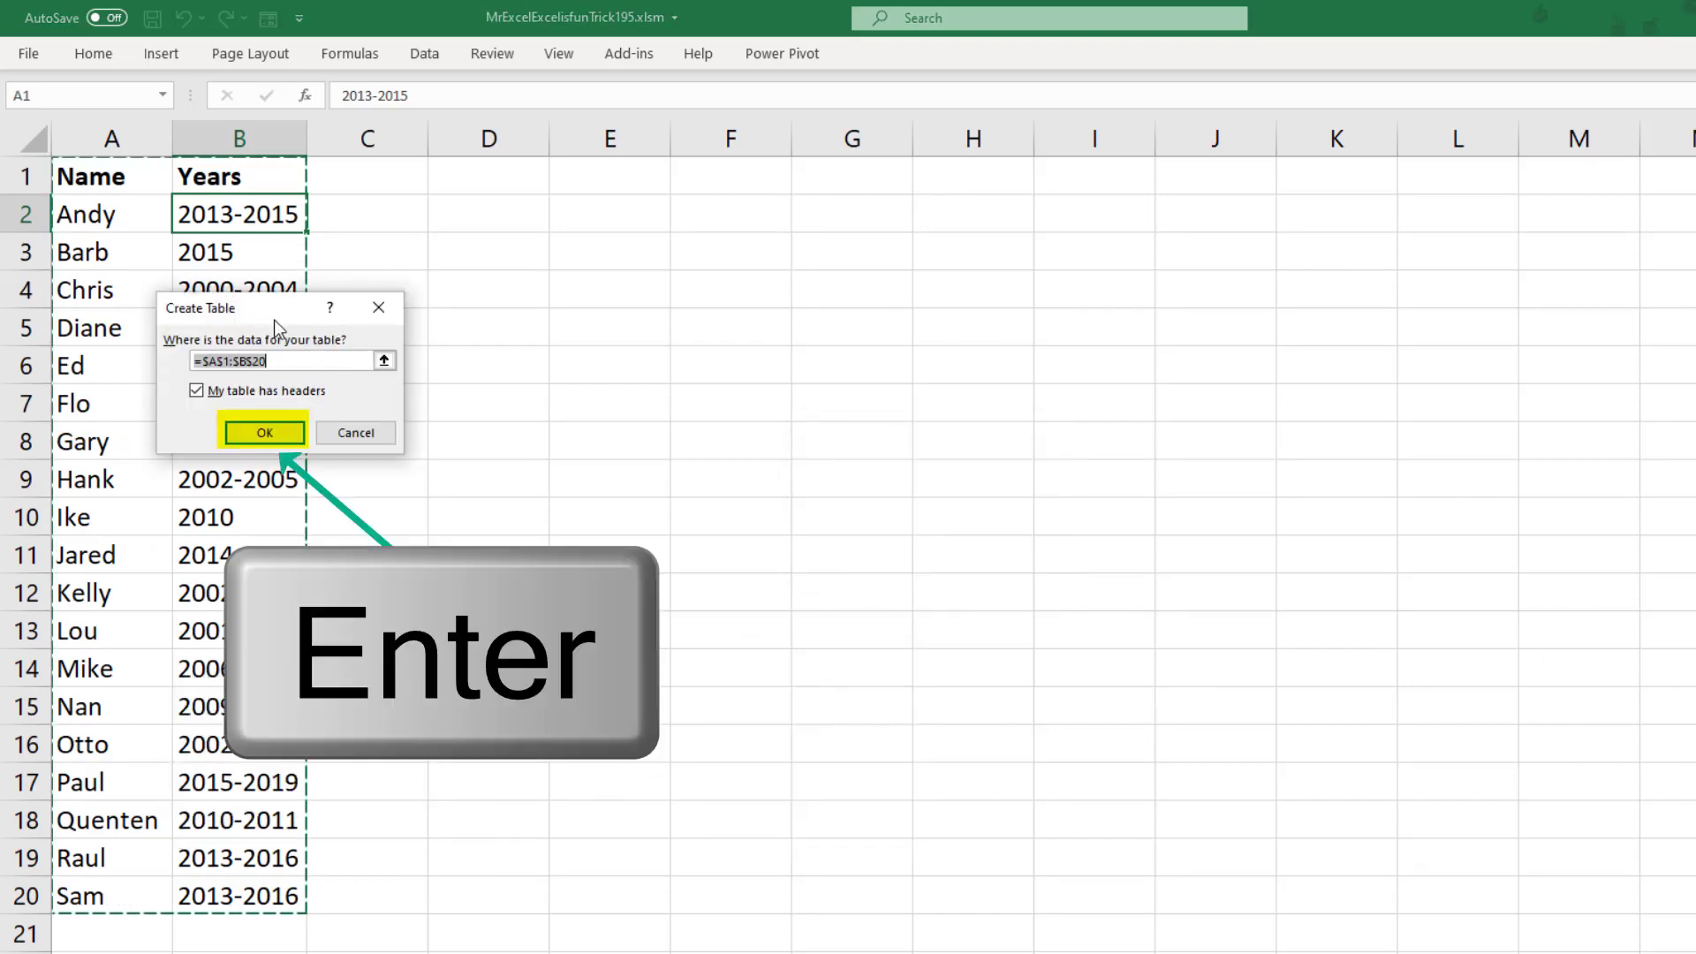
{"action": "key", "text": "Return"}
Step: Name the table NamesYearsStart and load it into the Power Query Editor
{"action": "left_click", "coordinate": [893, 53]}
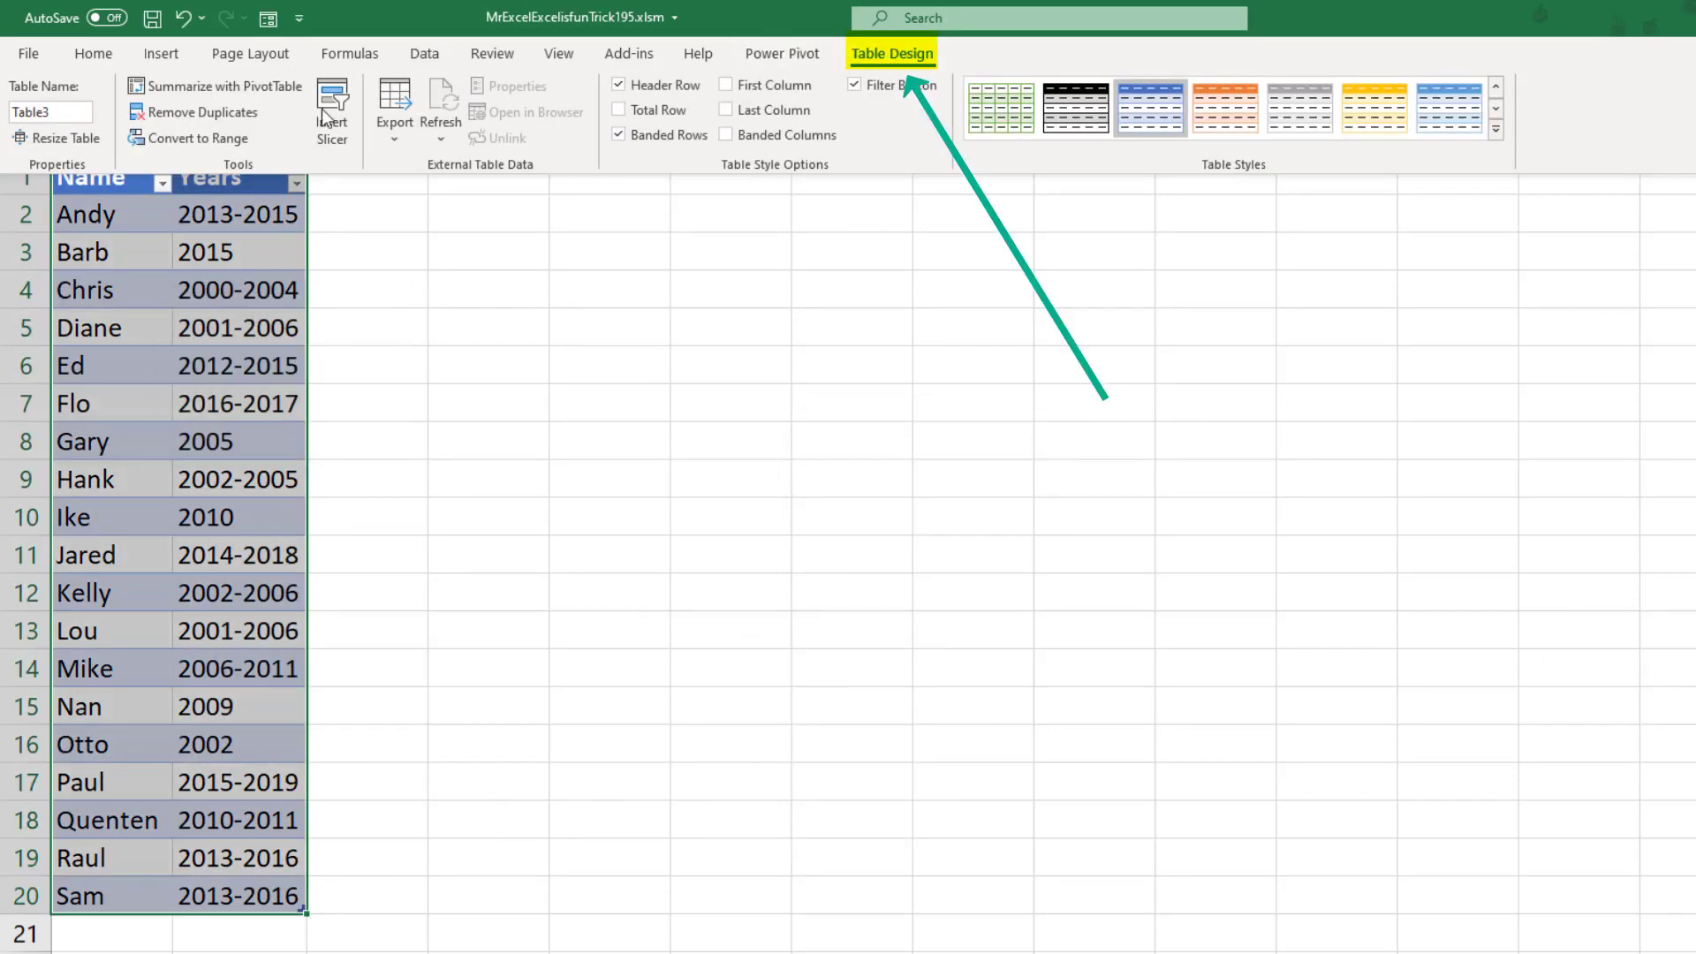
{"action": "left_click", "coordinate": [70, 111]}
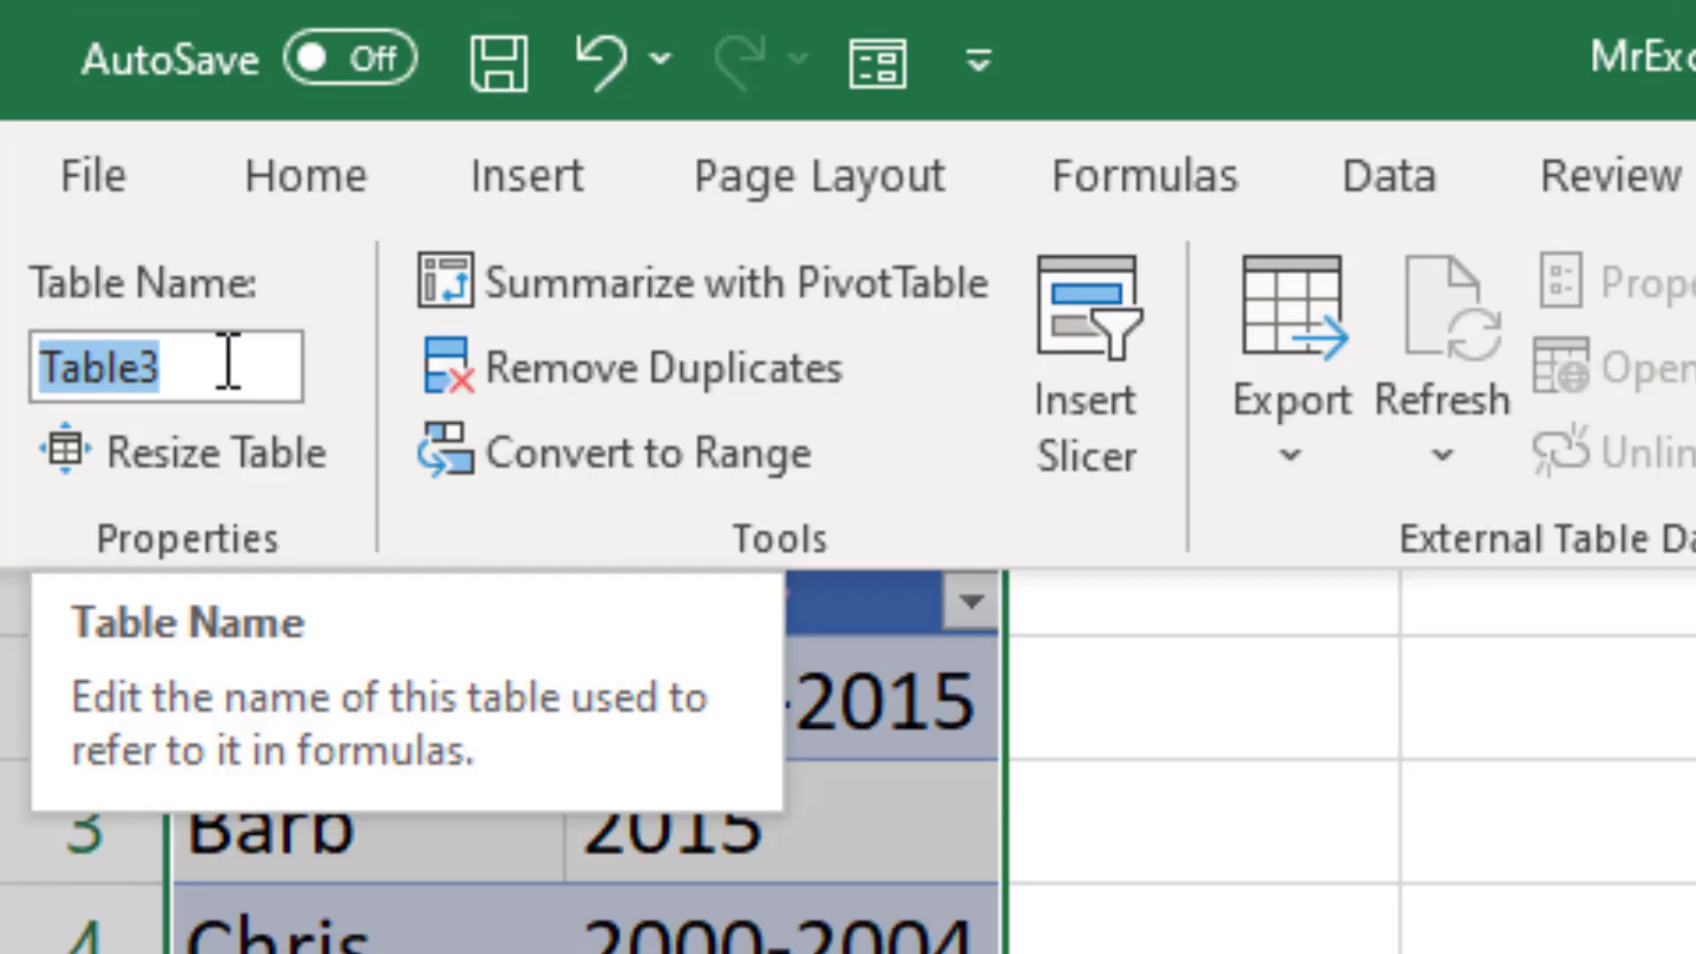
{"action": "type", "text": "NamesYearsStart"}
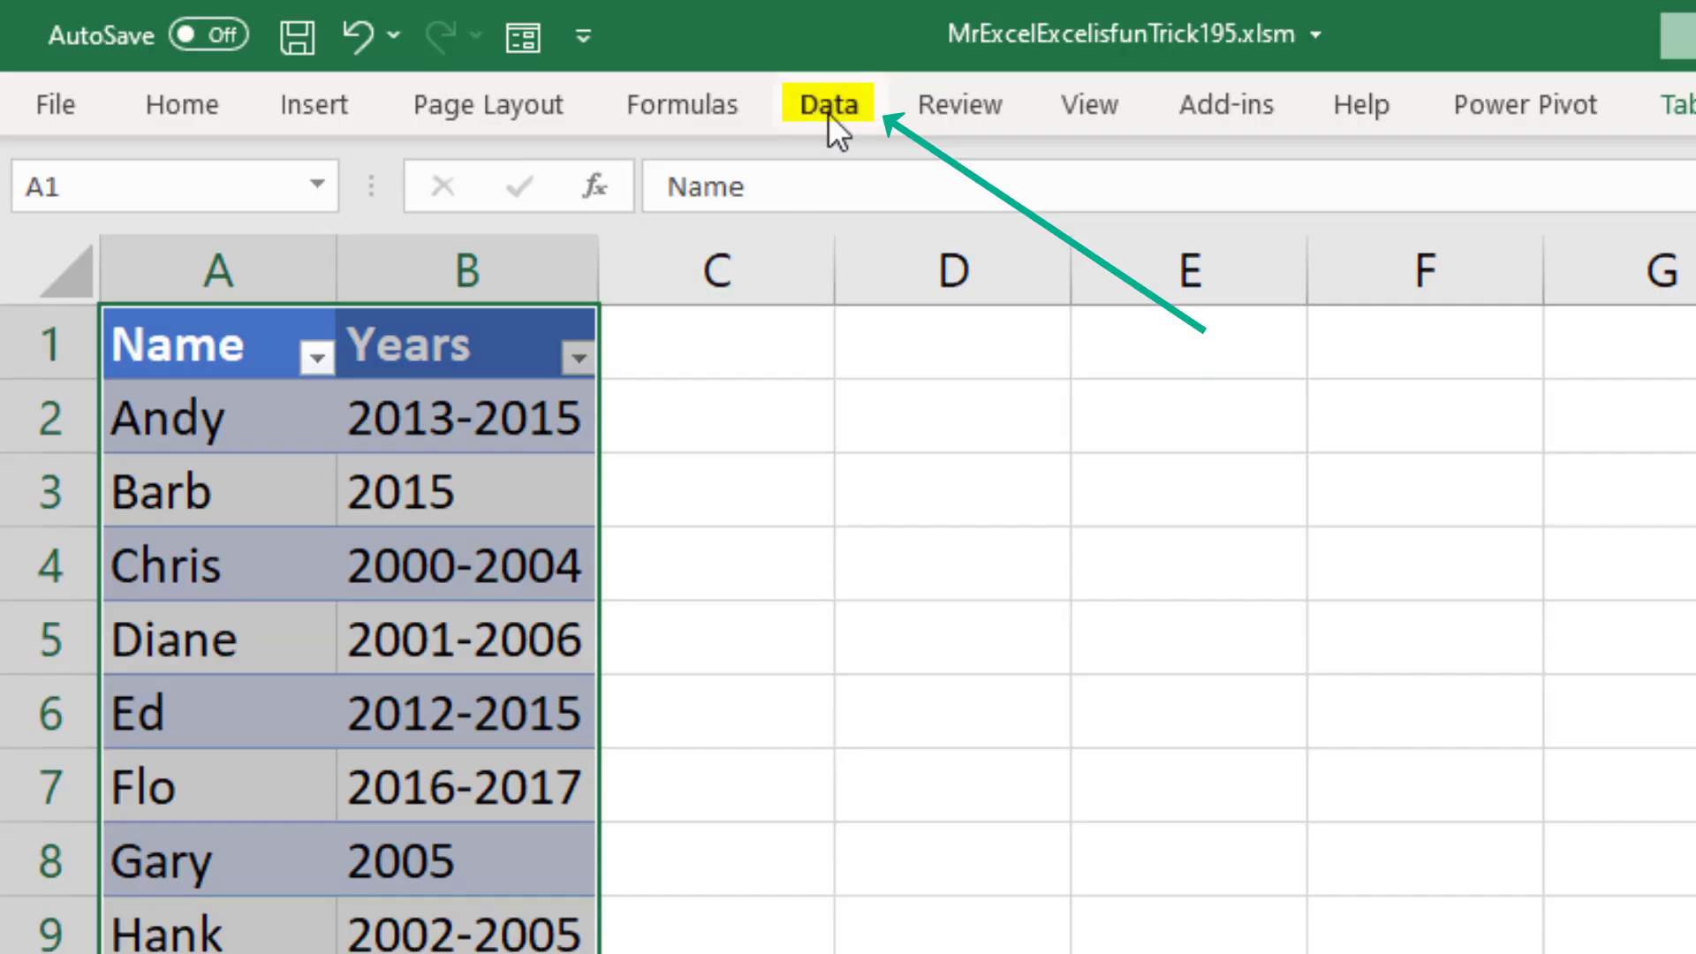
{"action": "left_click", "coordinate": [829, 111]}
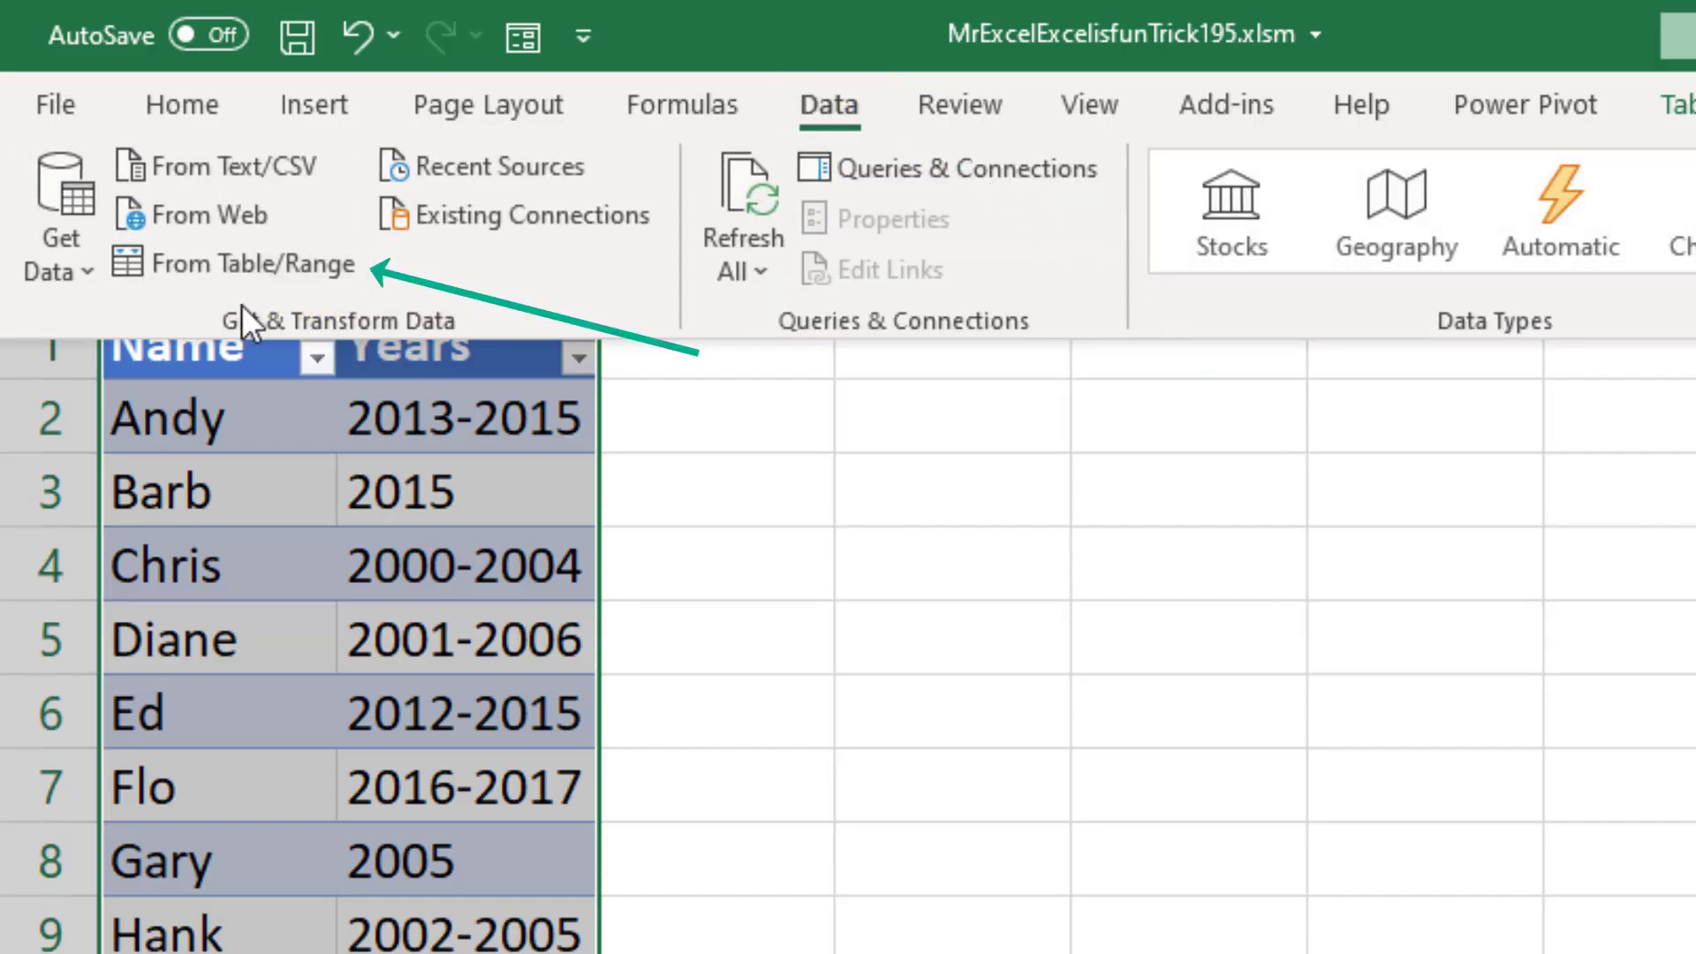
{"action": "left_click", "coordinate": [244, 258]}
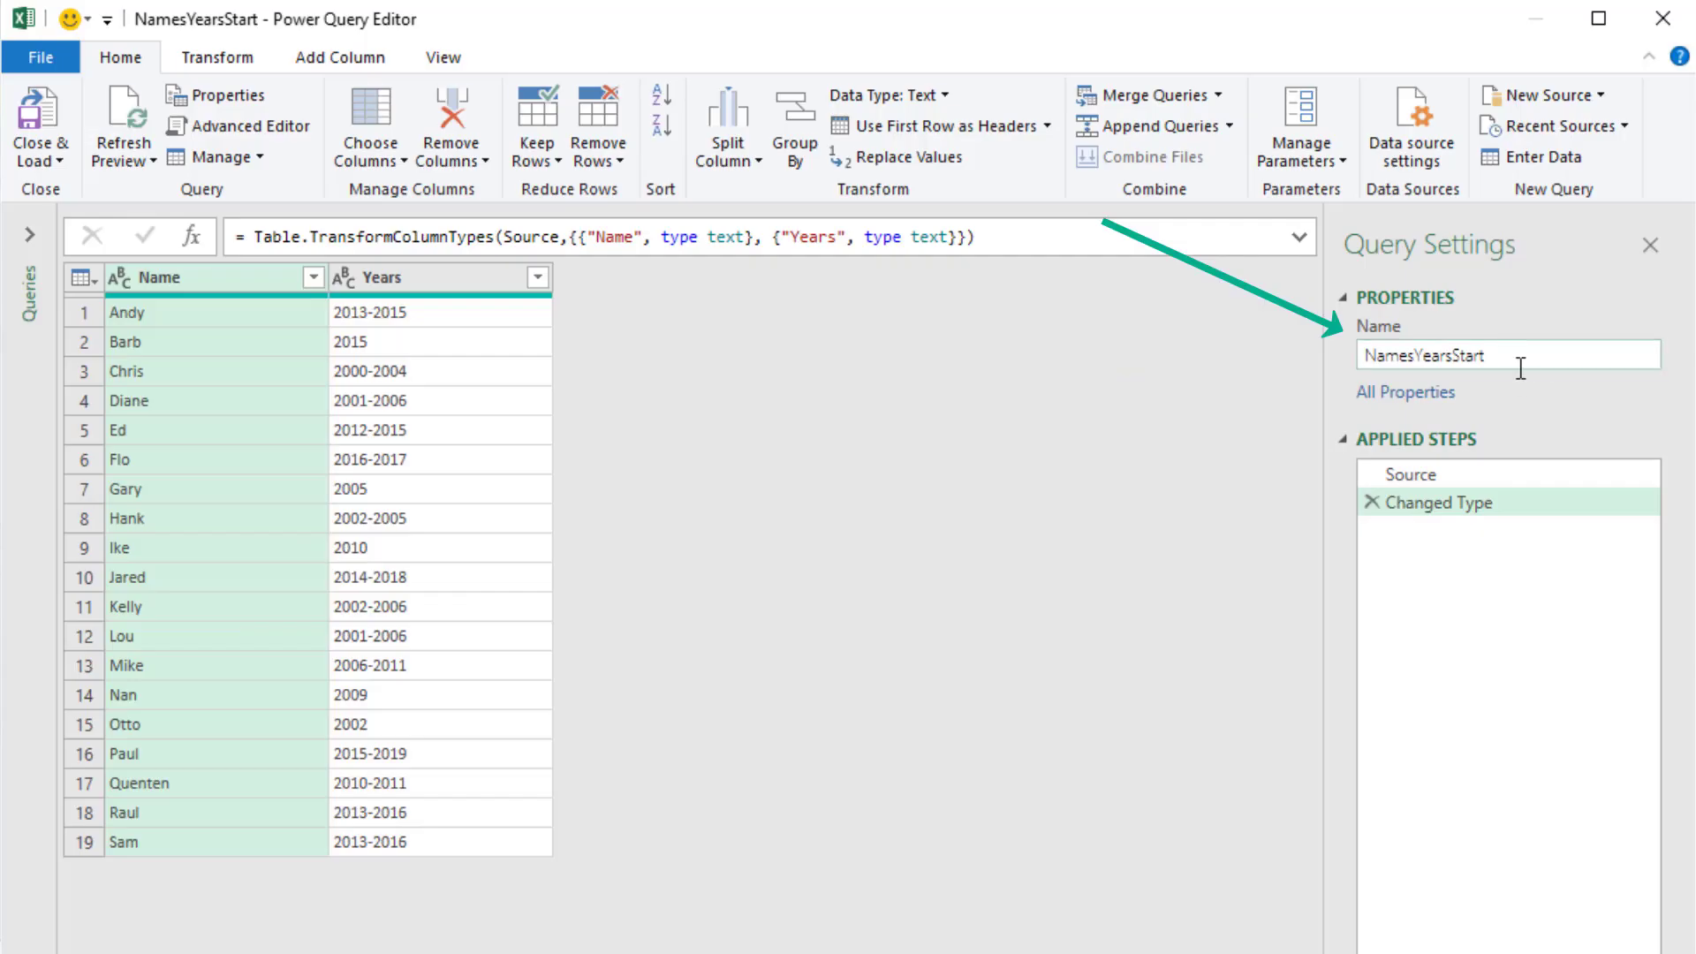
Step: Rename the query as NamesYearsFinished and delete its Changed Type step
{"action": "left_click", "coordinate": [1521, 367]}
{"action": "key", "text": "BackSpace"}
{"action": "key", "text": "BackSpace"}
{"action": "key", "text": "BackSpace"}
{"action": "key", "text": "BackSpace"}
{"action": "key", "text": "BackSpace"}
{"action": "type", "text": "Finished"}
{"action": "key", "text": "Return"}
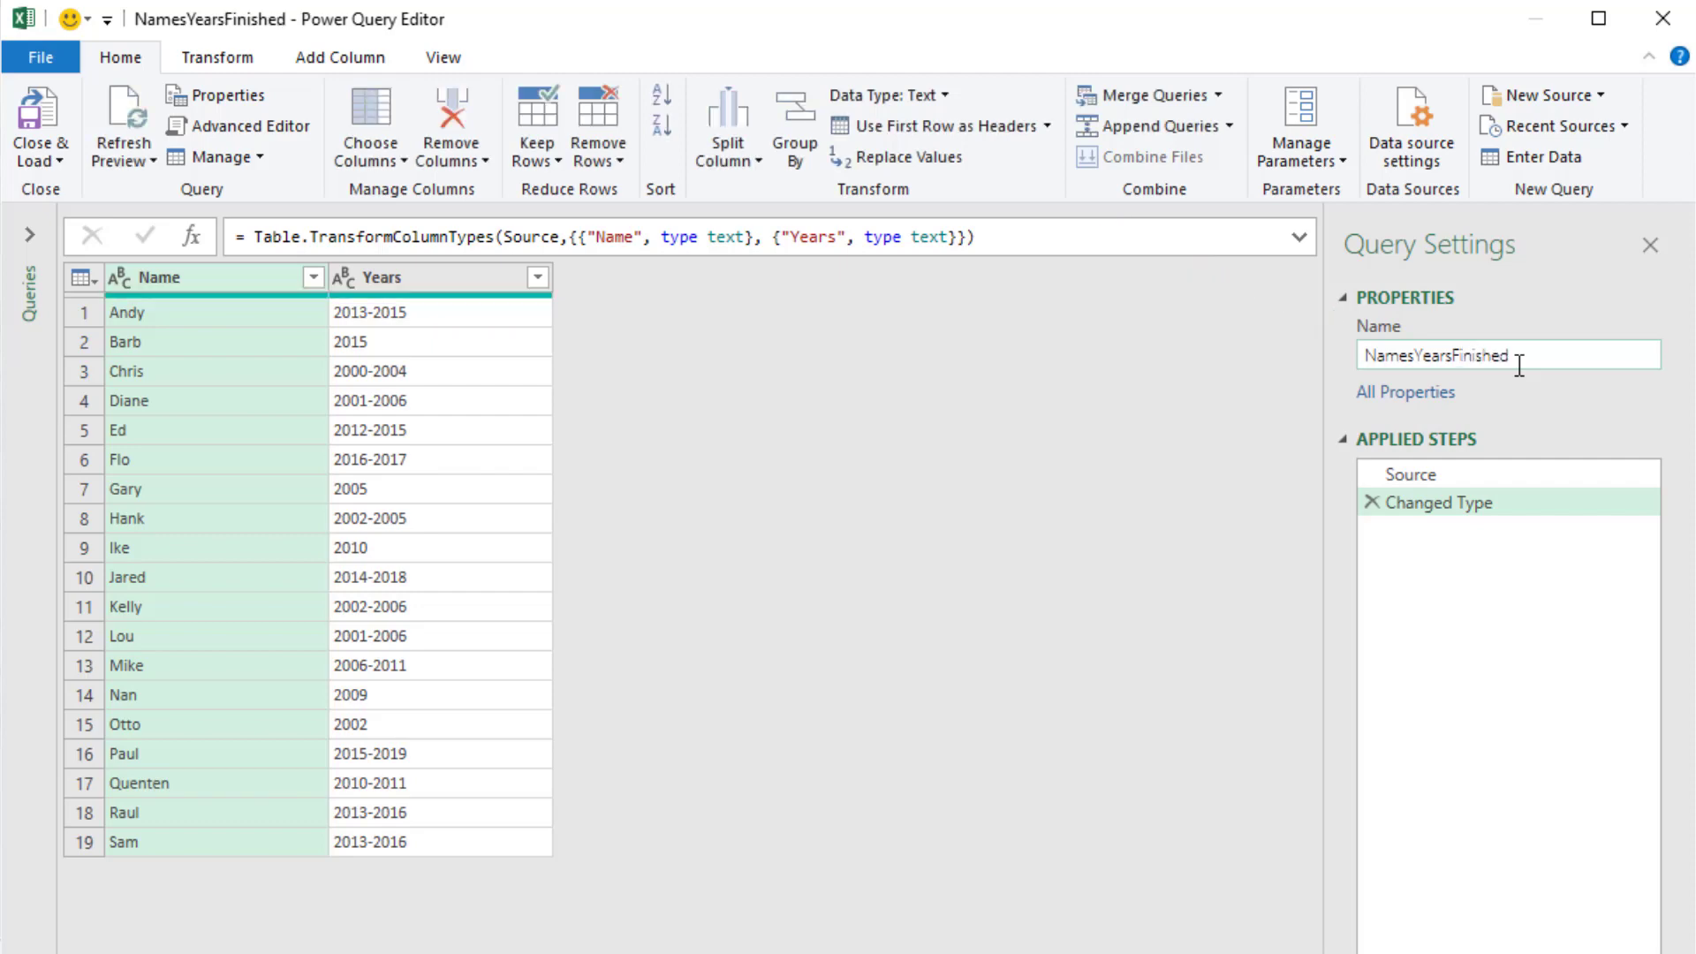
{"action": "left_click", "coordinate": [1374, 503]}
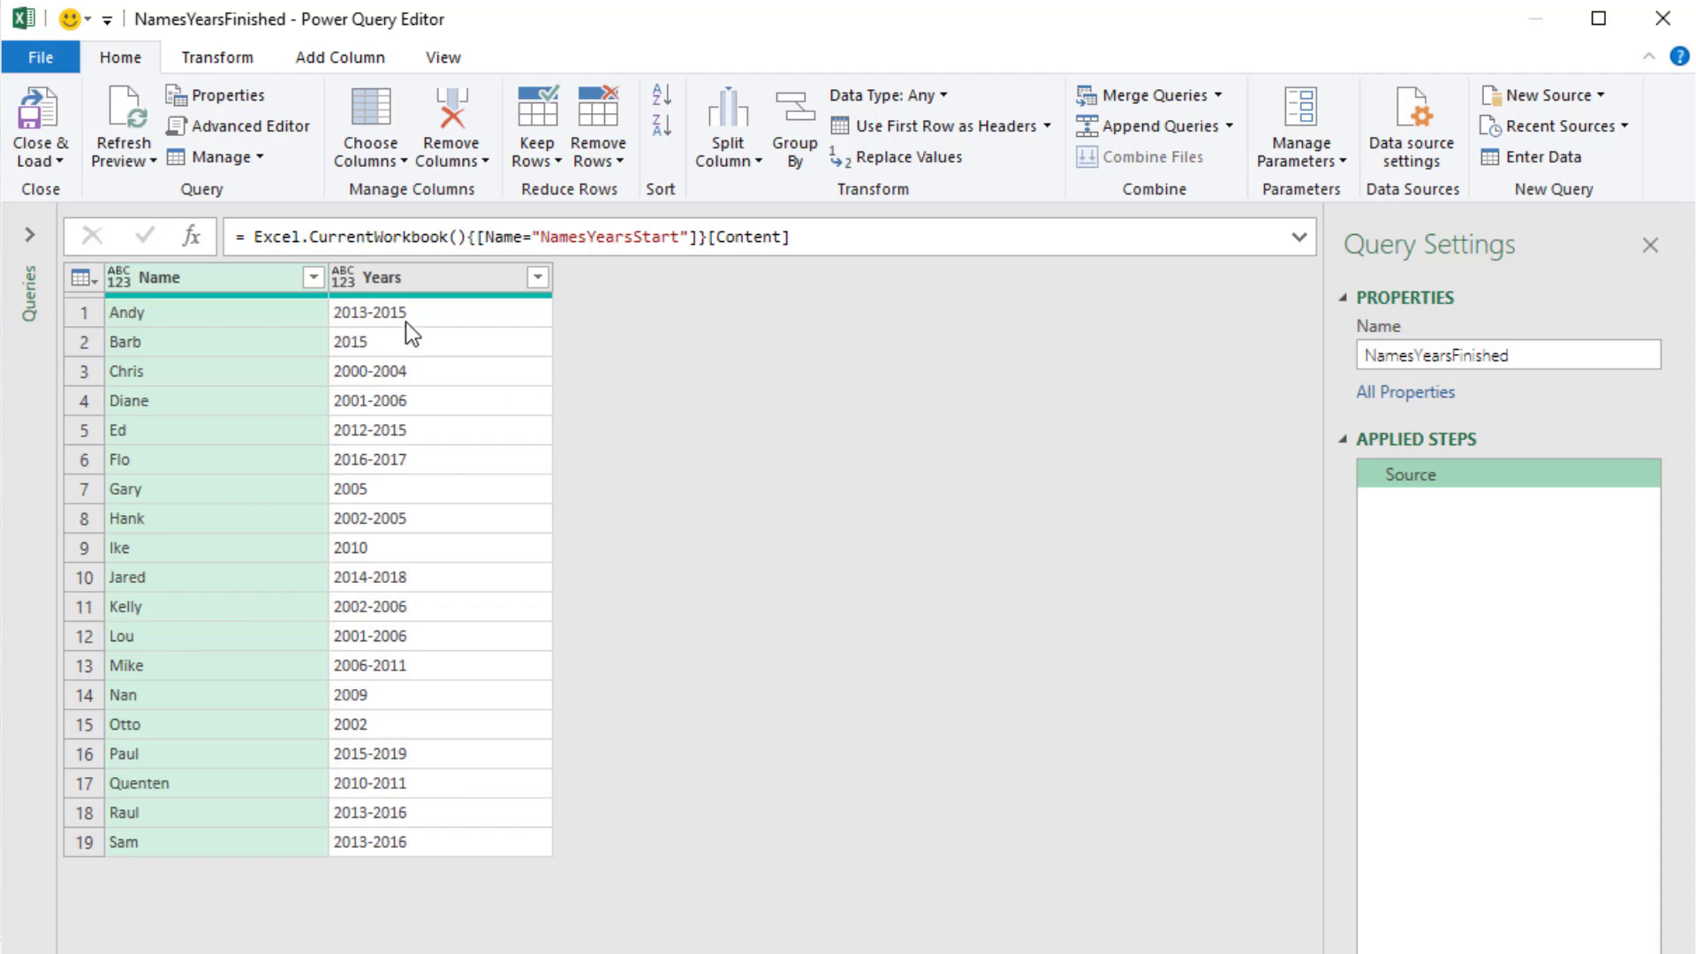
Step: Add a custom column named Year with the formula {2013..2015} and preview the list in its first row
{"action": "left_click", "coordinate": [352, 51]}
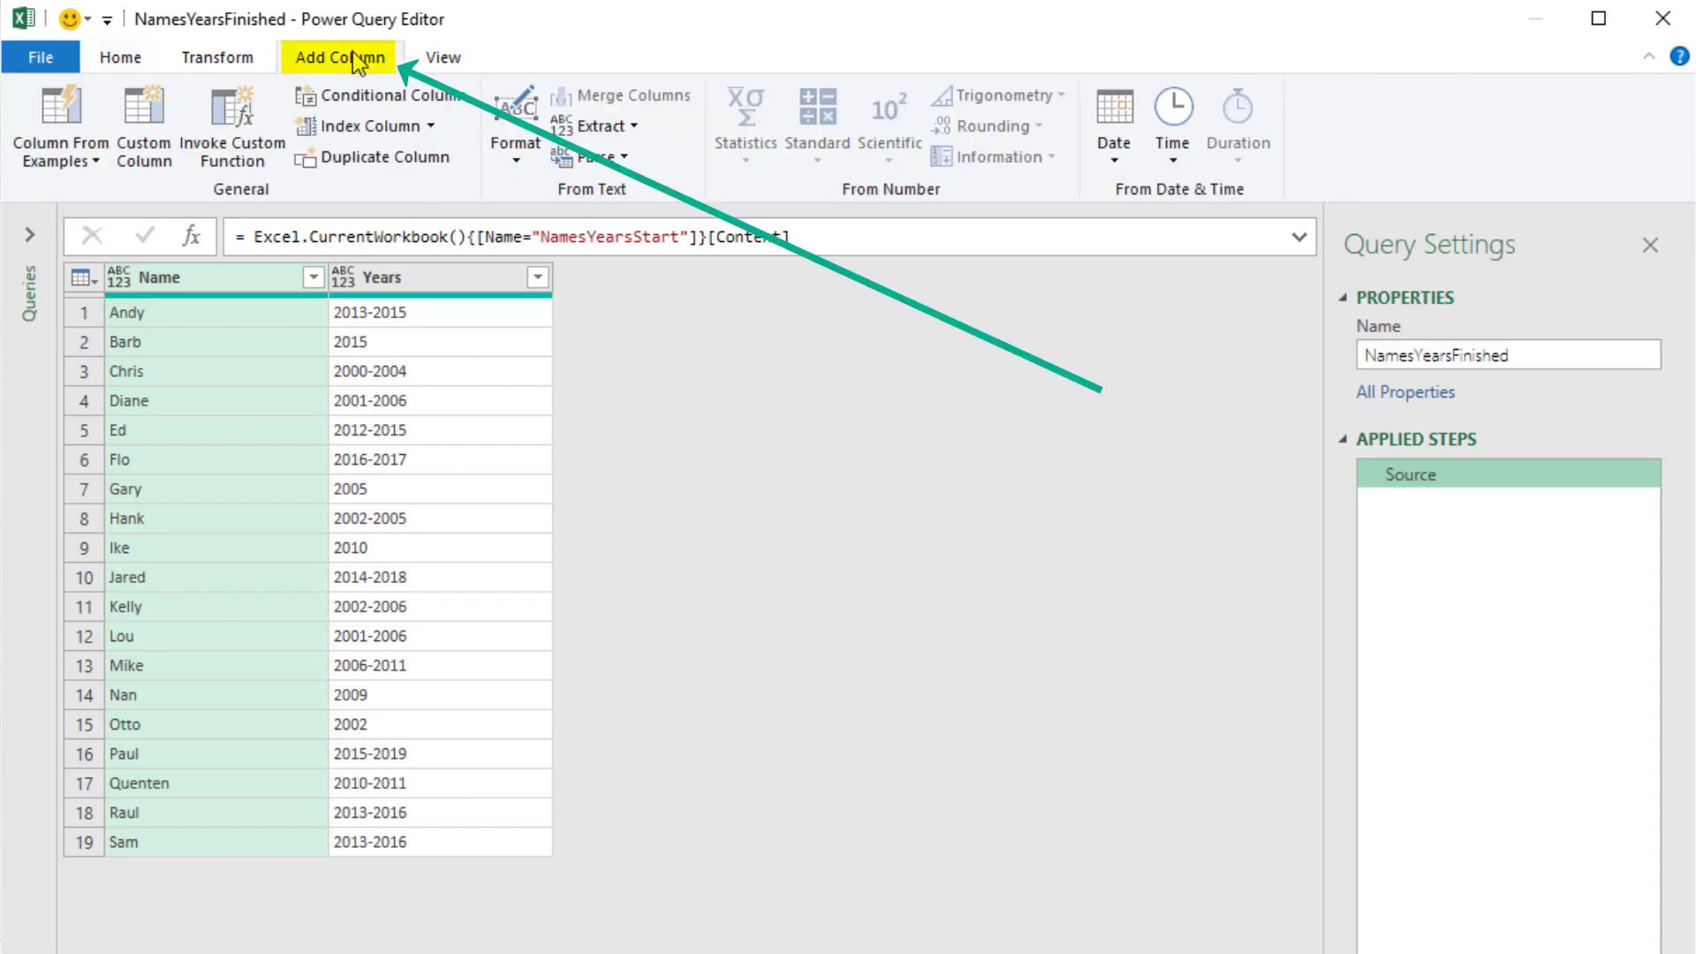
{"action": "left_click", "coordinate": [140, 164]}
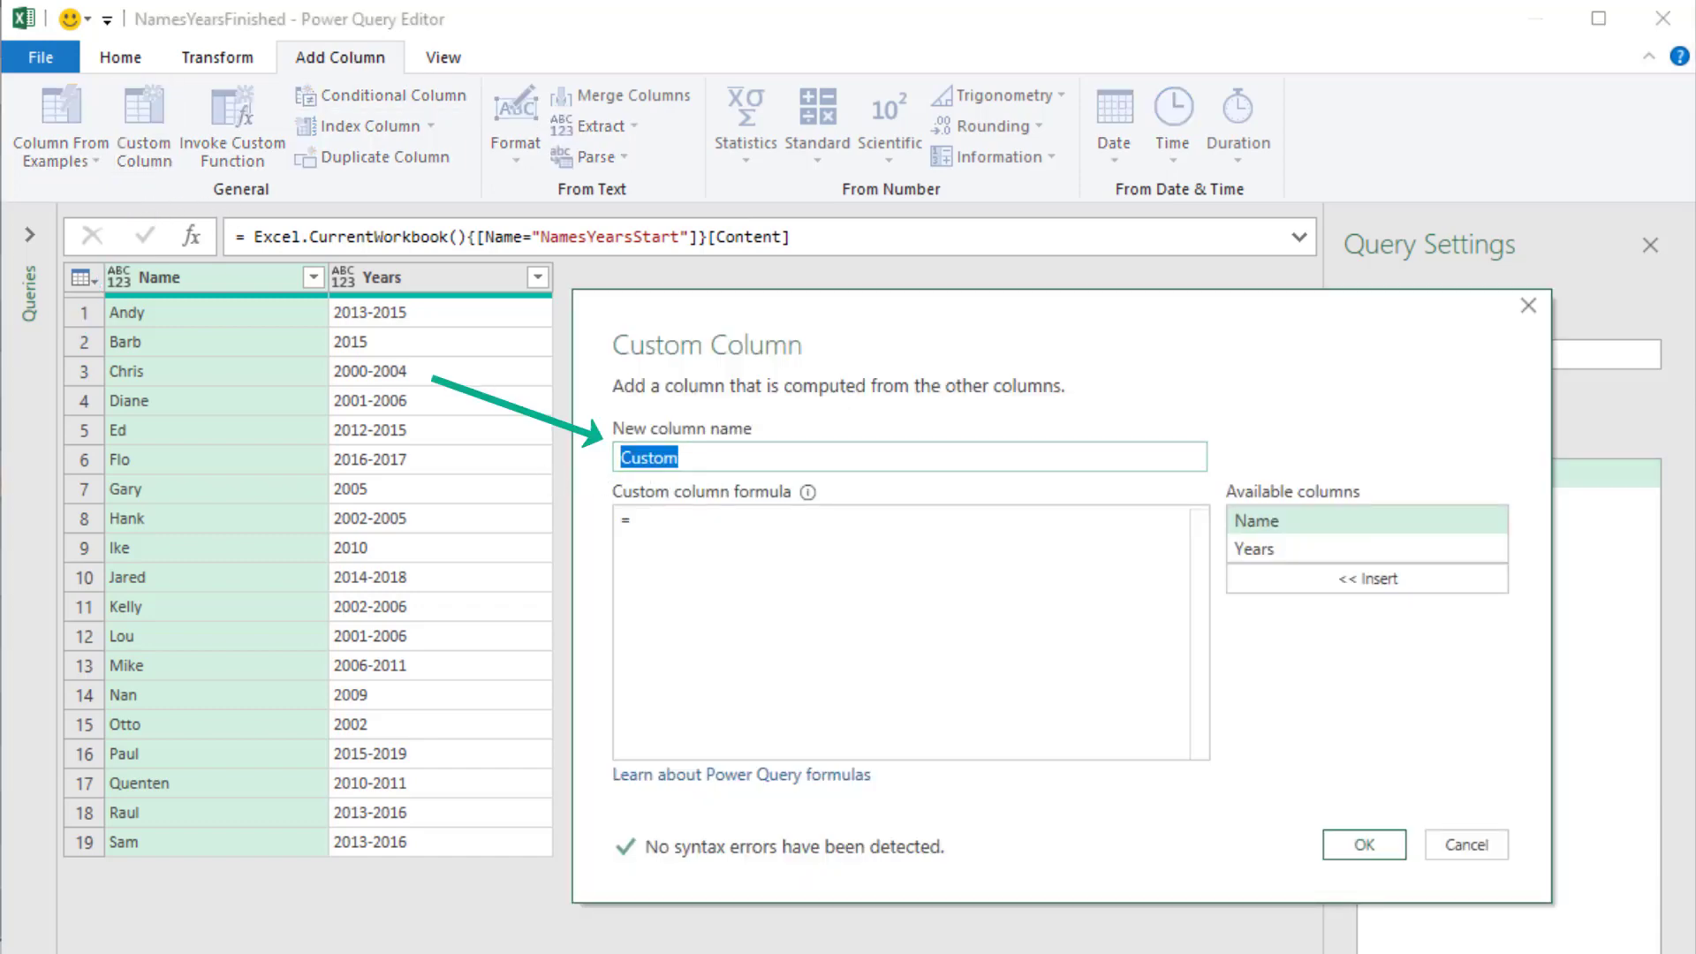
{"action": "type", "text": "Year"}
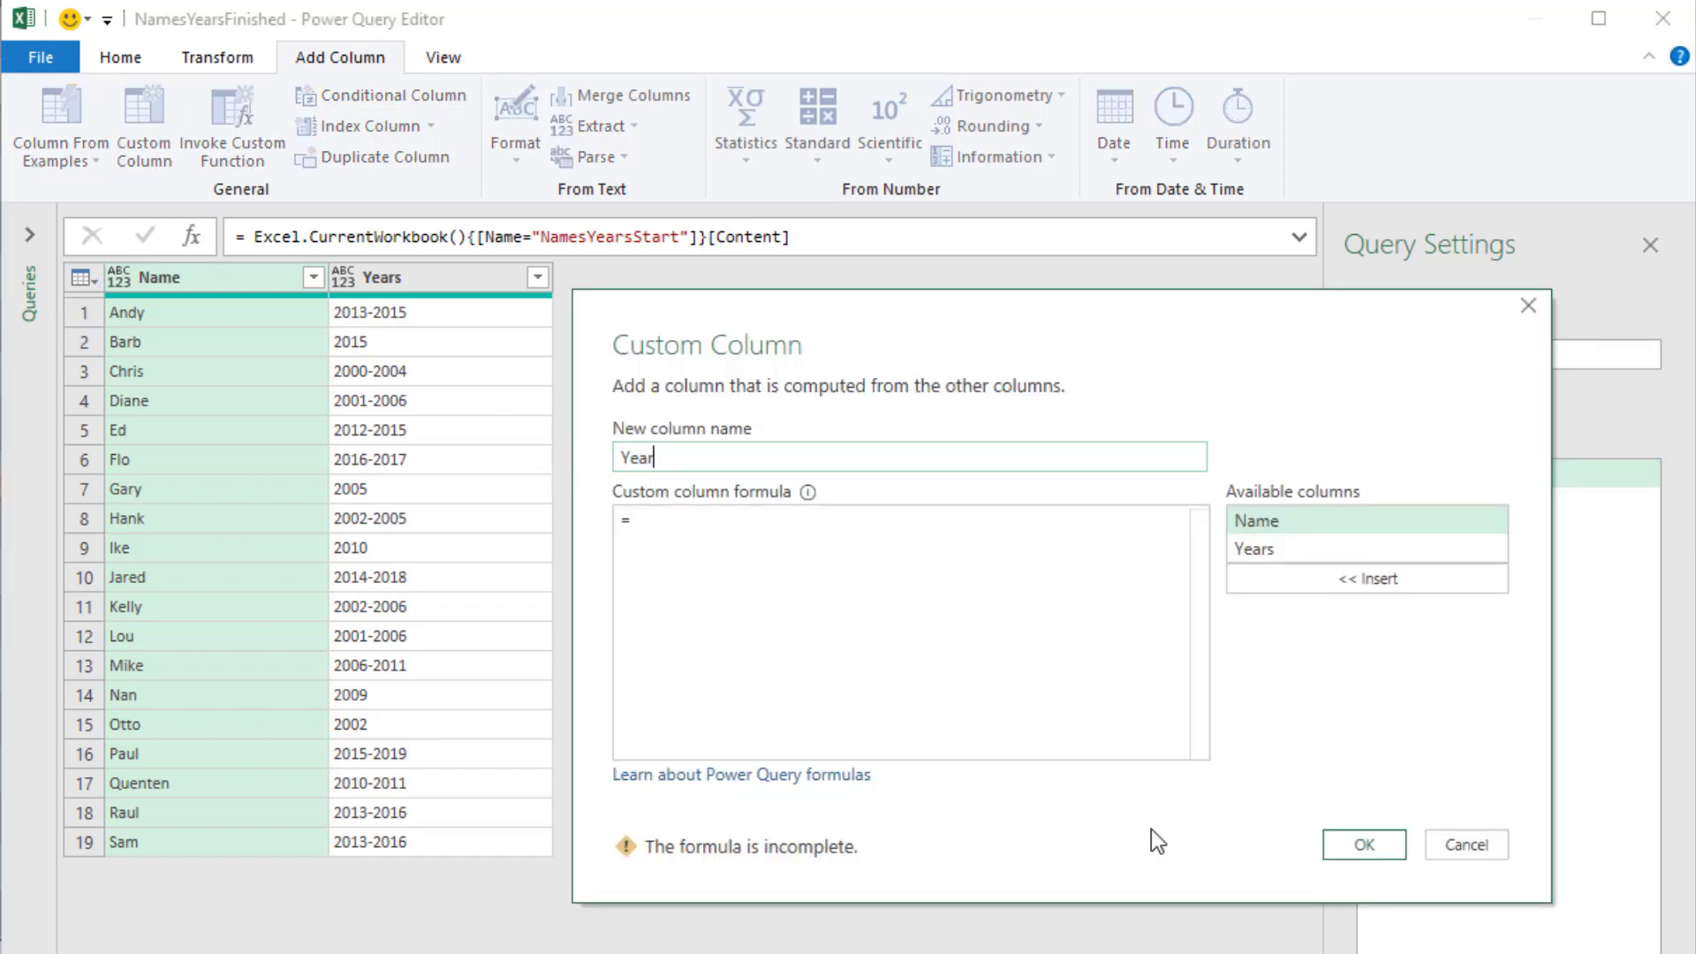
{"action": "left_click", "coordinate": [674, 523]}
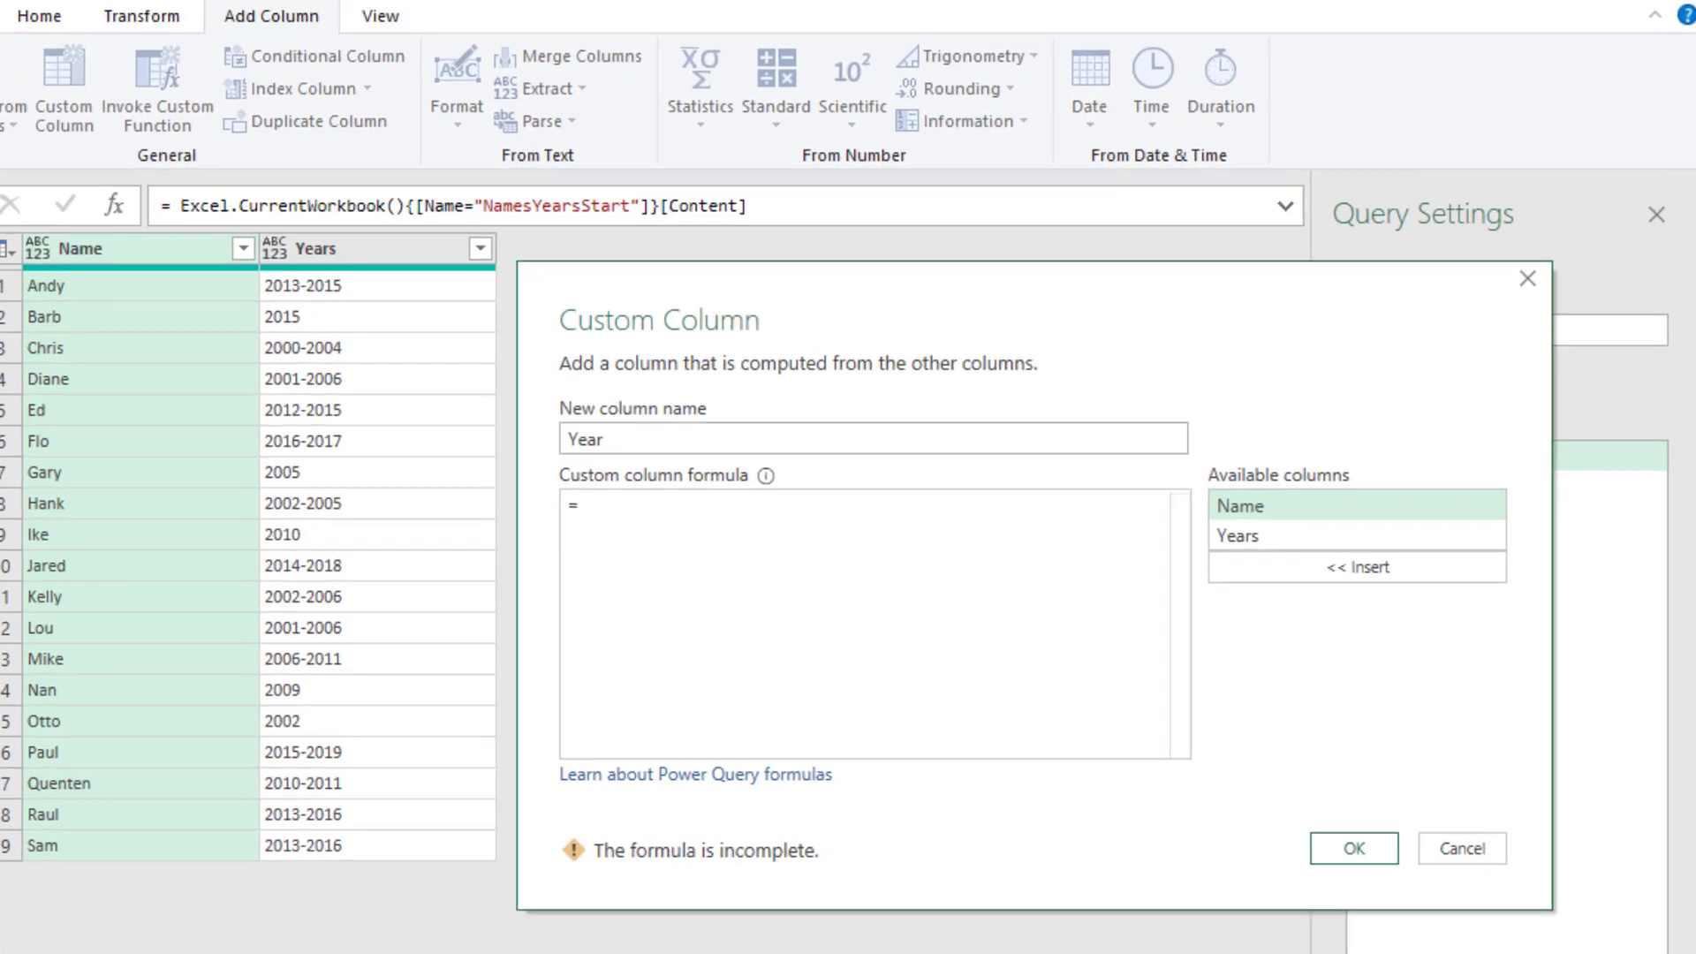
{"action": "type", "text": "{"}
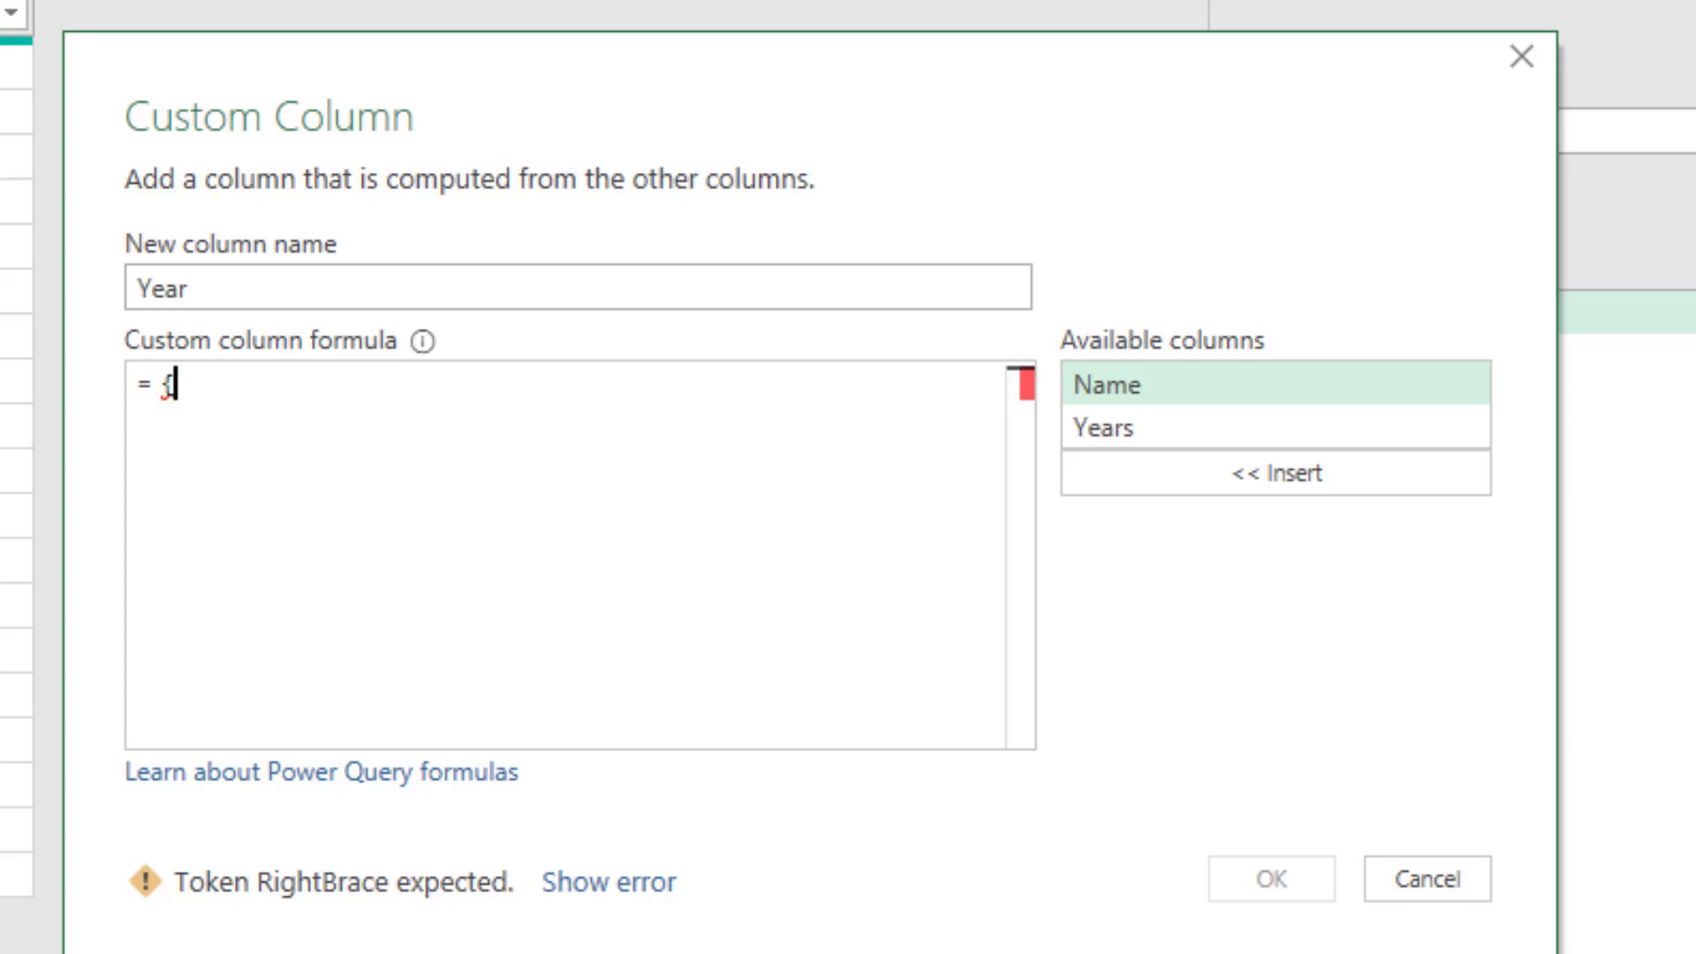
{"action": "type", "text": "2013"}
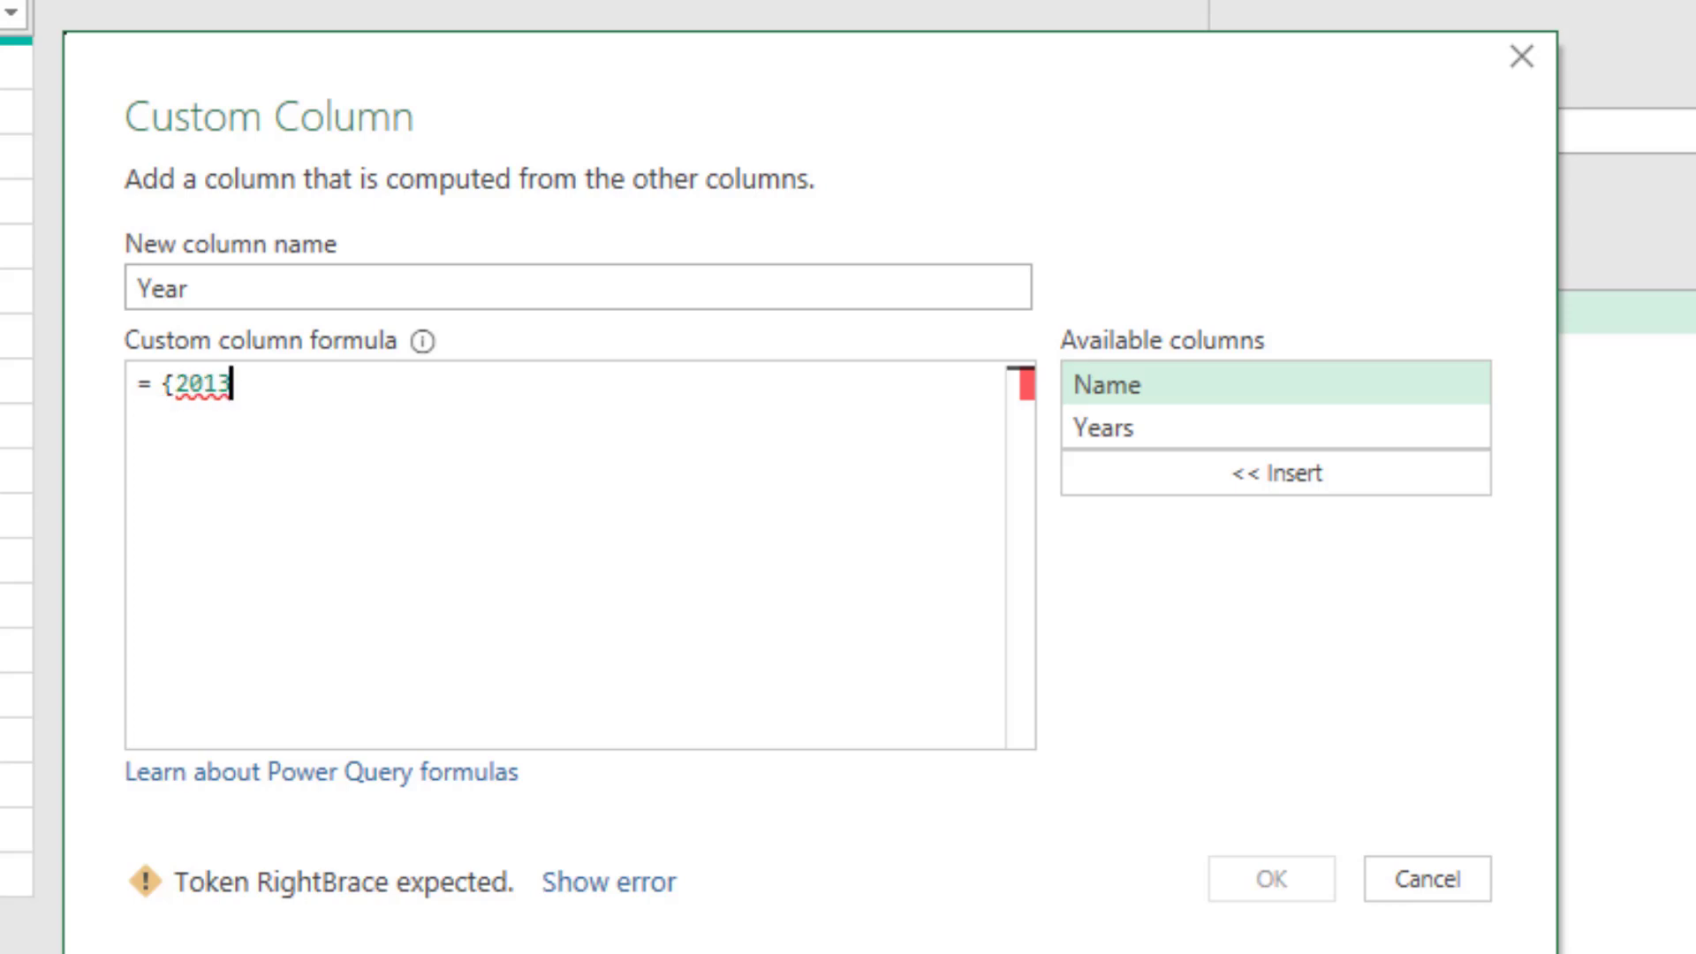
{"action": "type", "text": ".."}
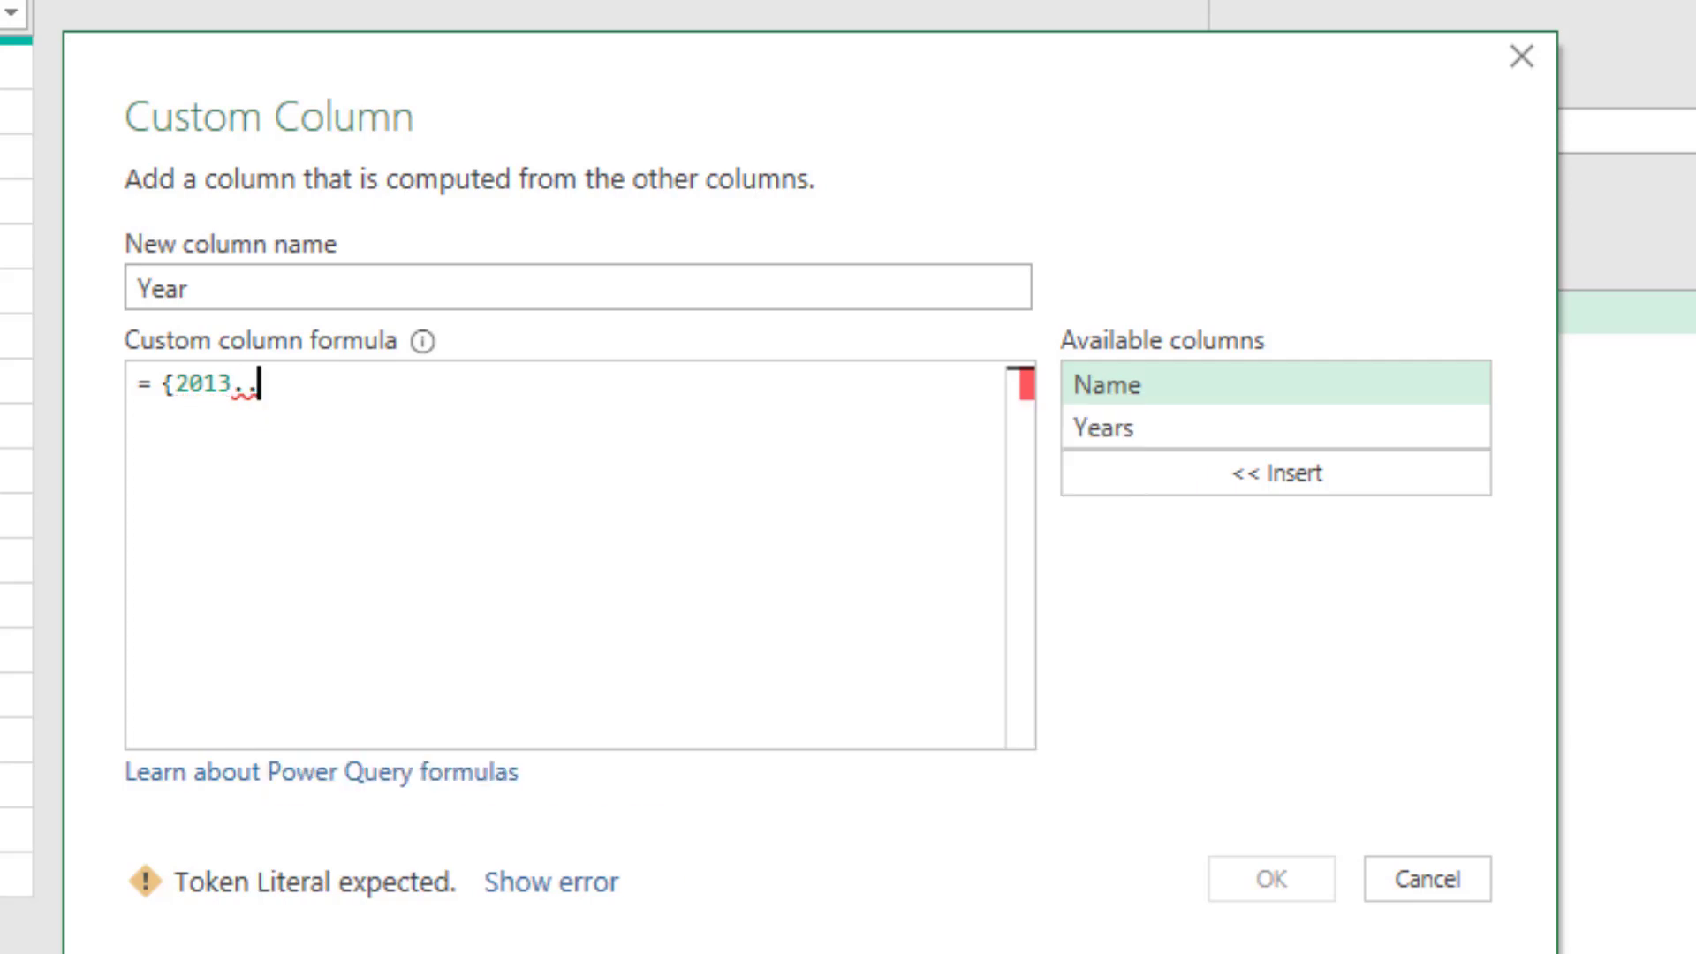
{"action": "type", "text": "2015"}
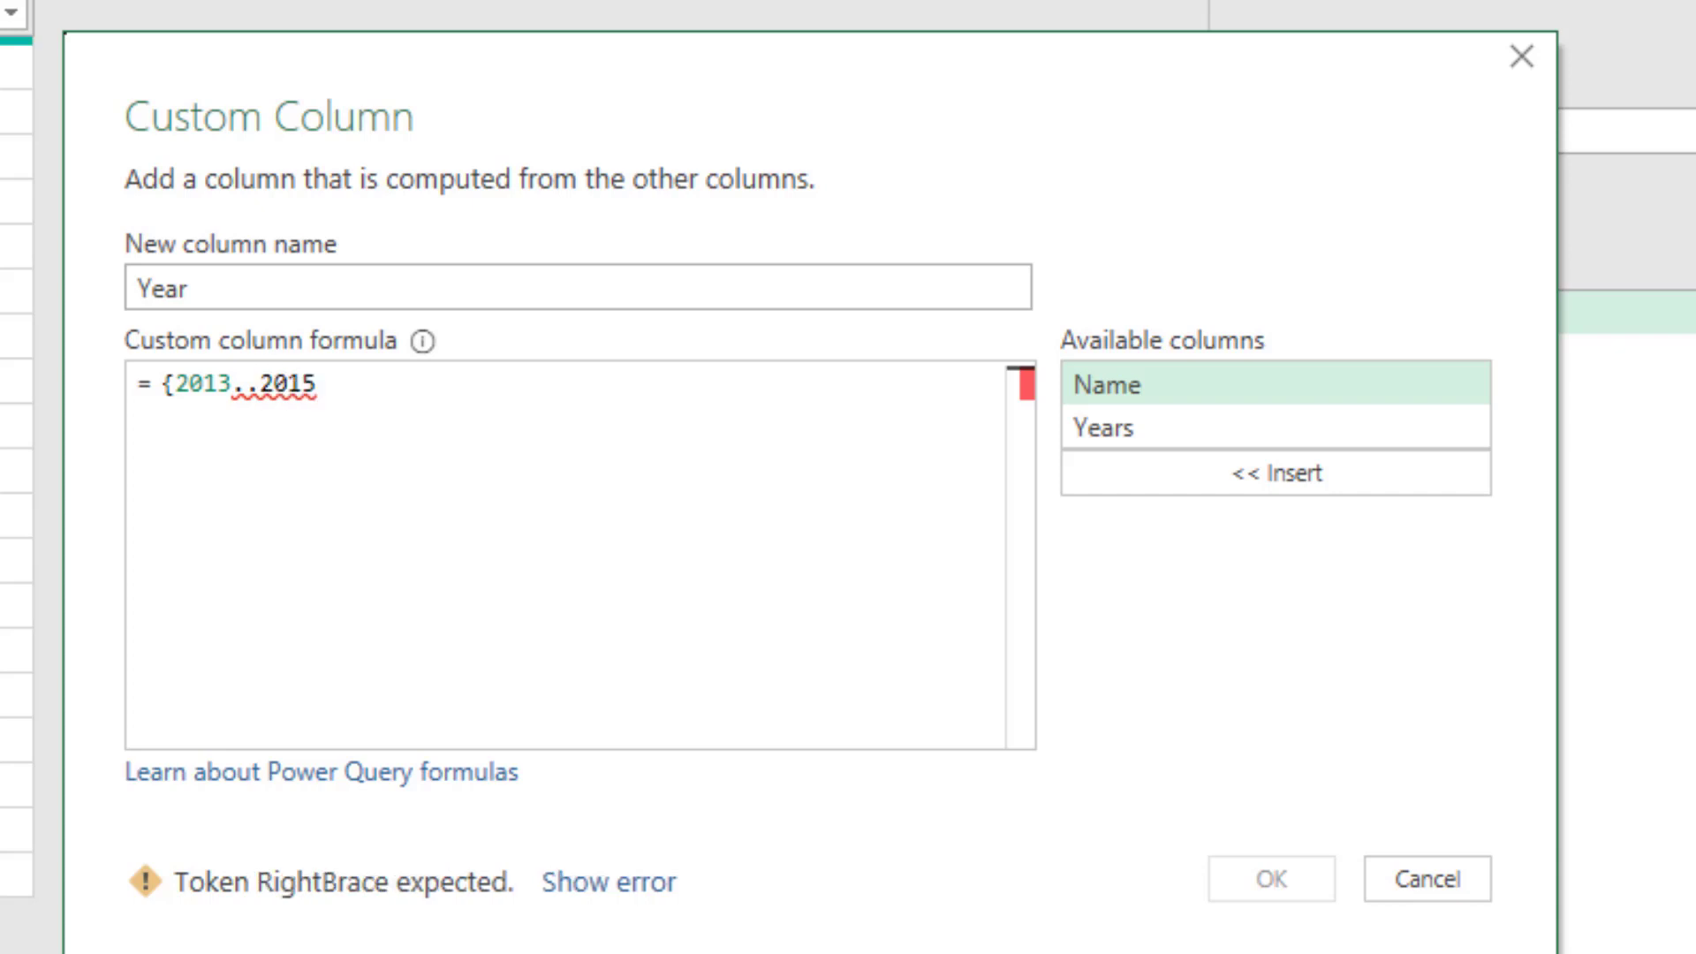
{"action": "type", "text": "}"}
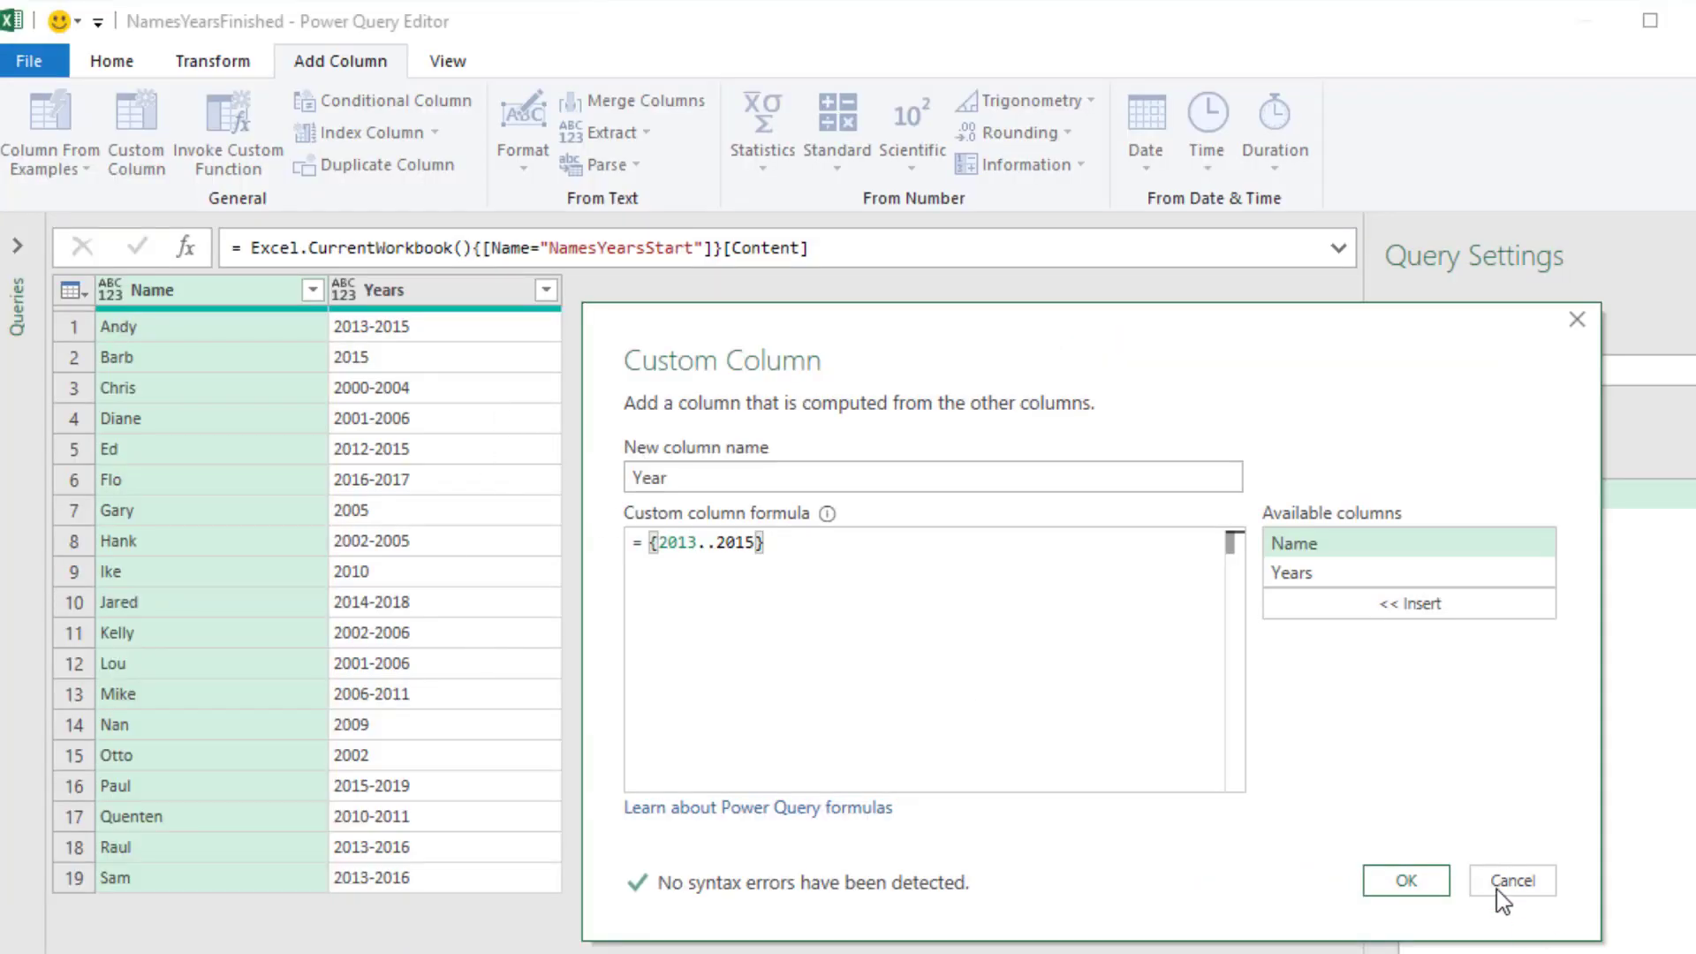
{"action": "left_click", "coordinate": [1437, 882]}
{"action": "left_click", "coordinate": [630, 331]}
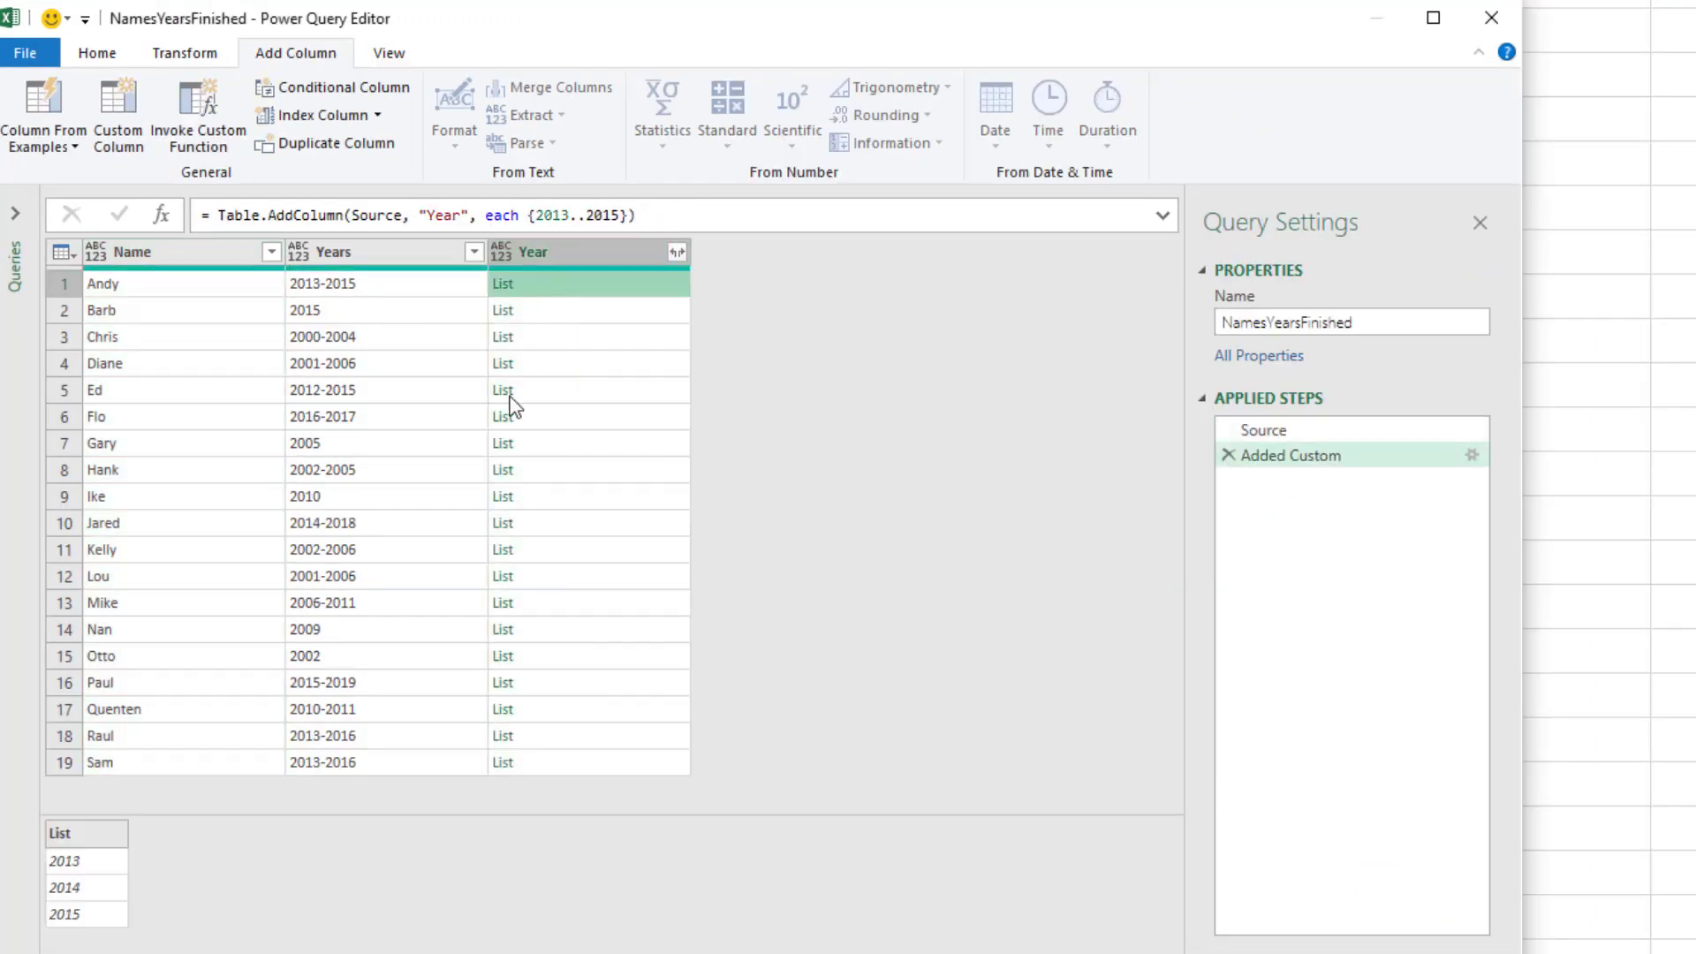
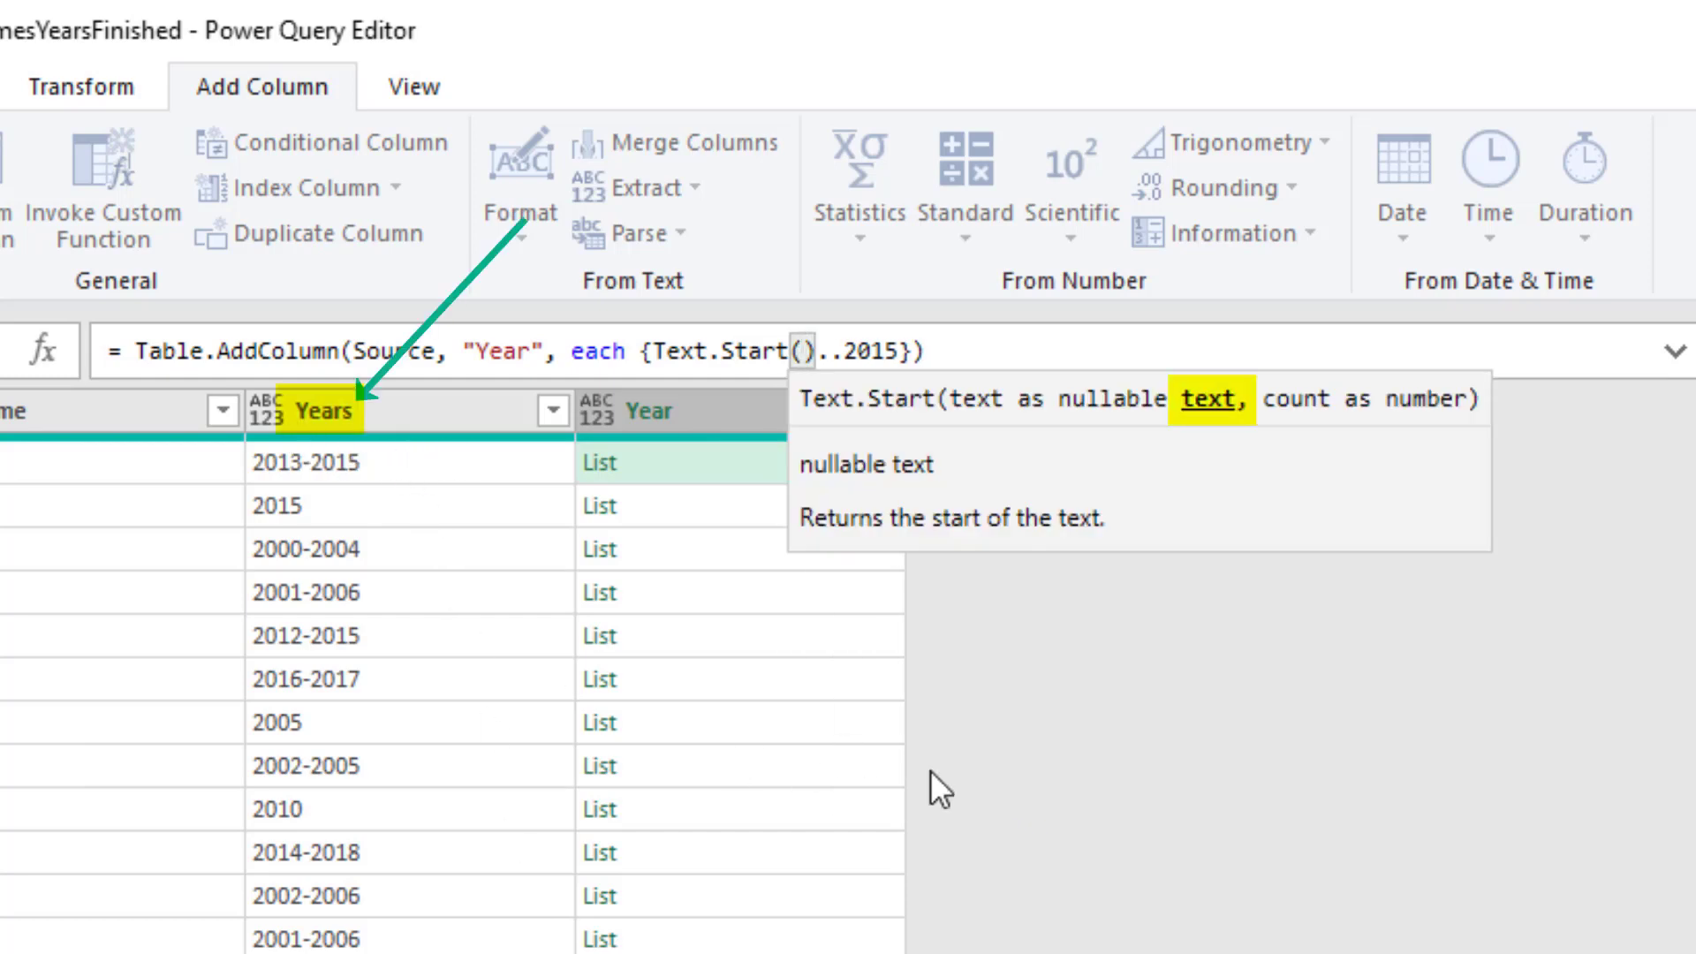
Step: Complete the list's start value in the Year column formula as Text.Start([Years],4)
{"action": "type", "text": "["}
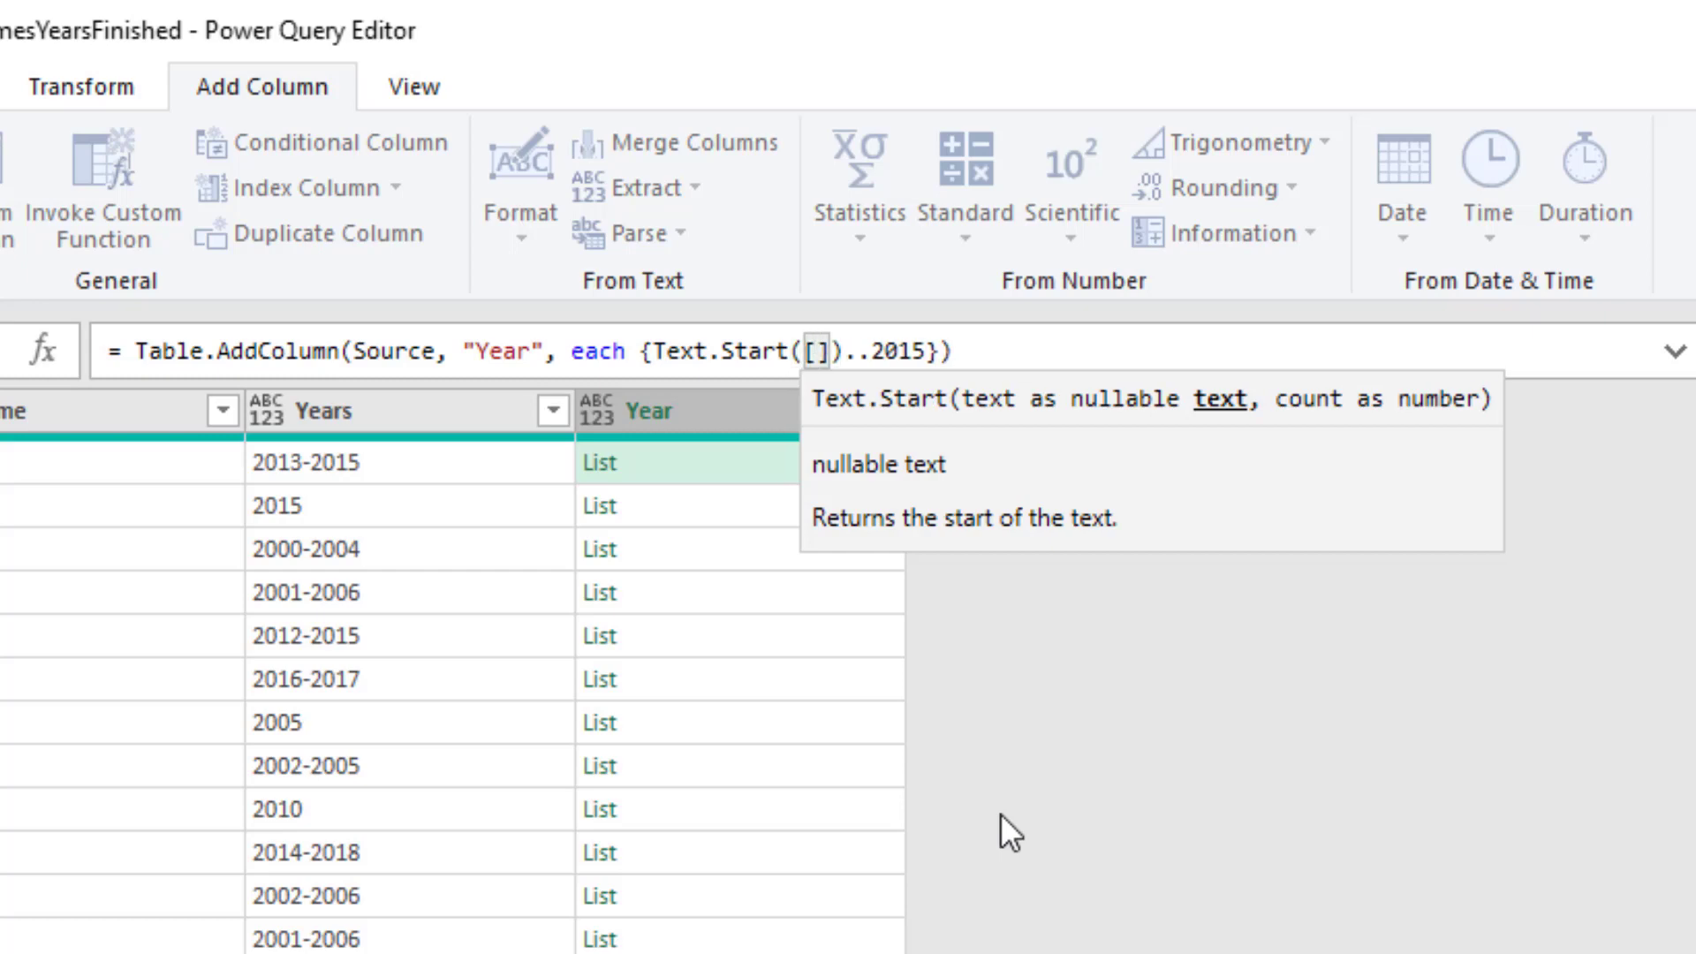
{"action": "type", "text": "Years"}
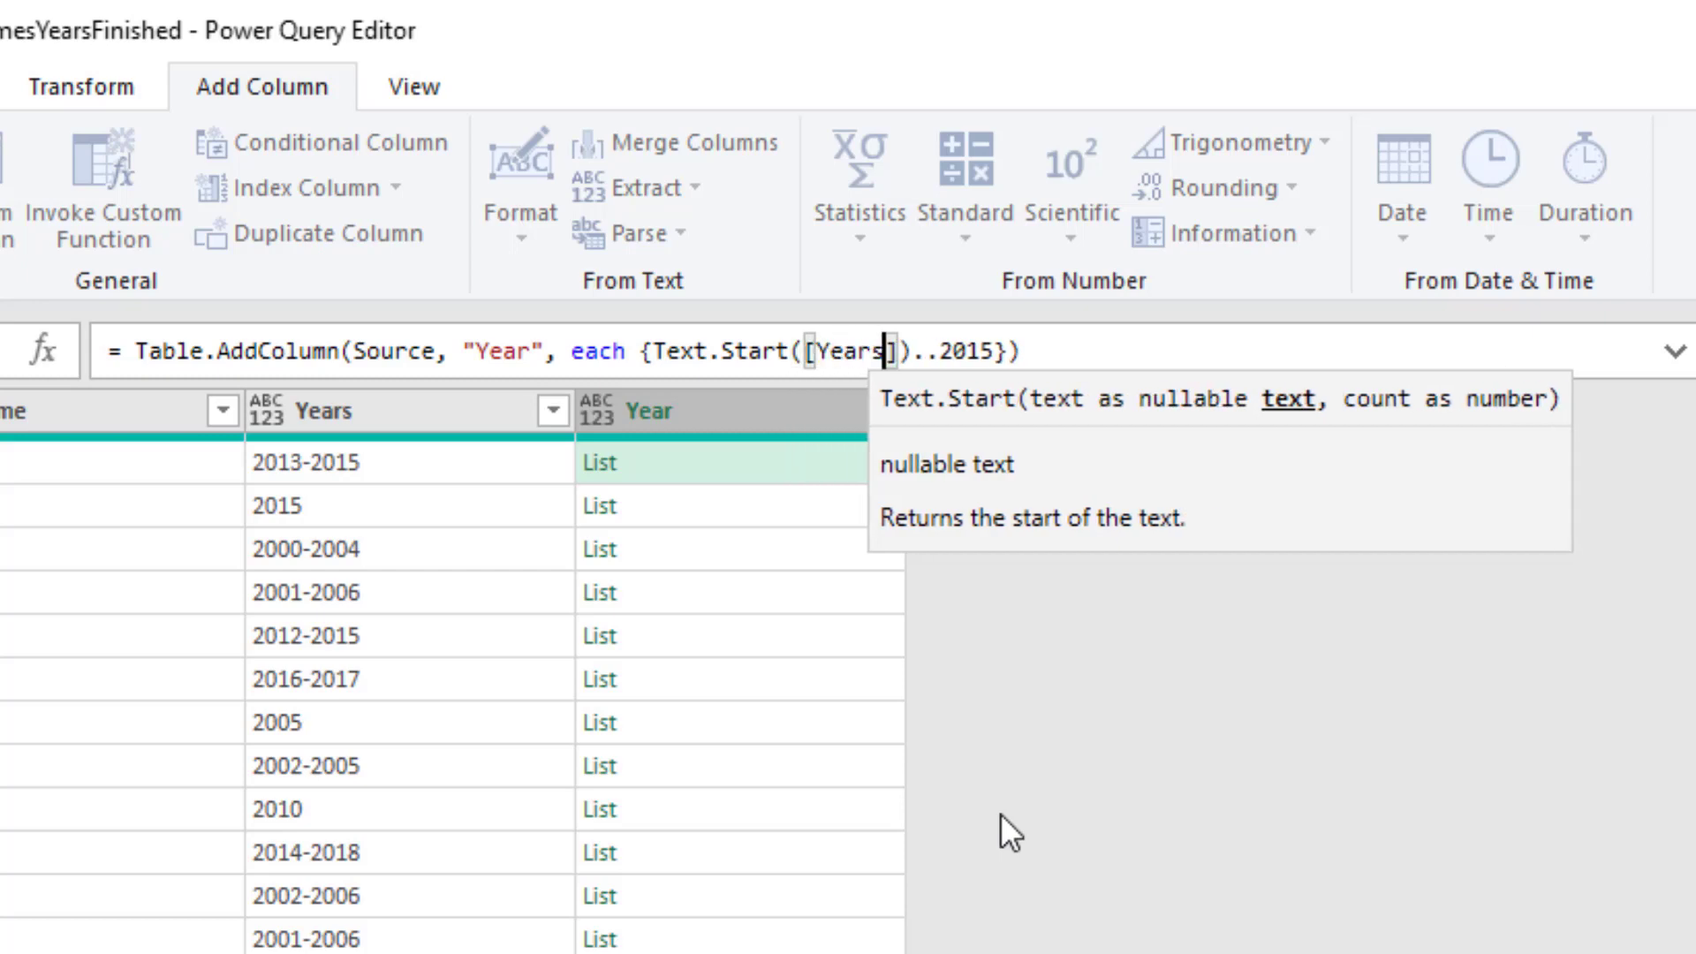
{"action": "type", "text": "]"}
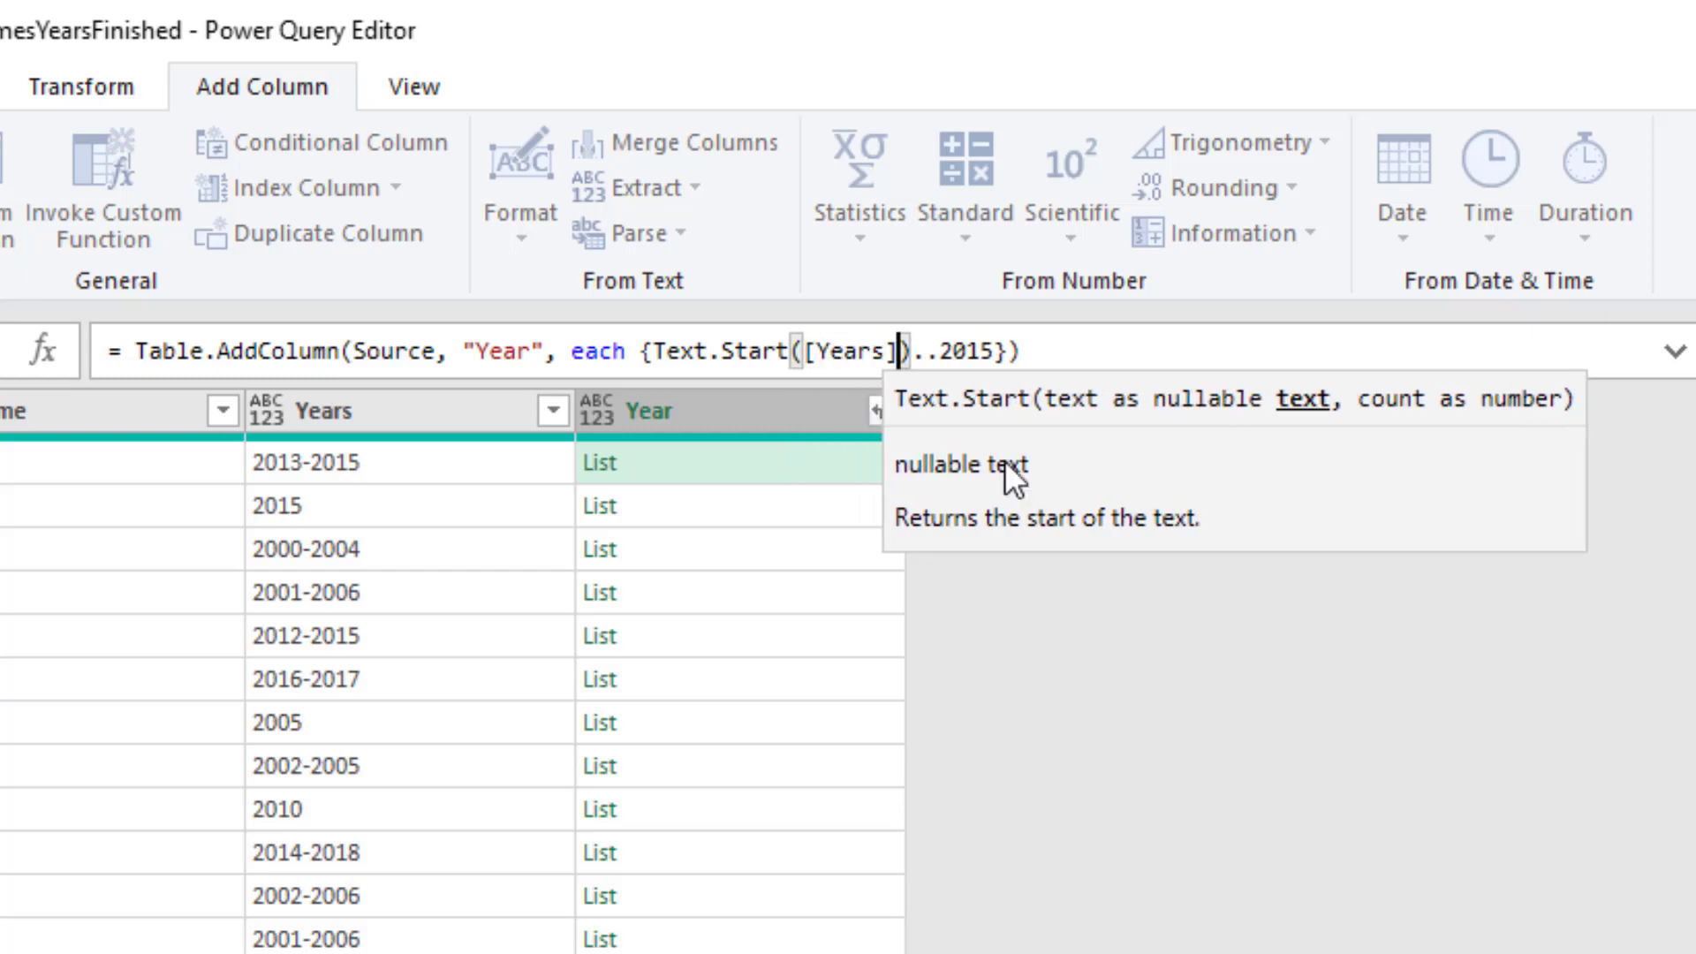
{"action": "type", "text": ",4"}
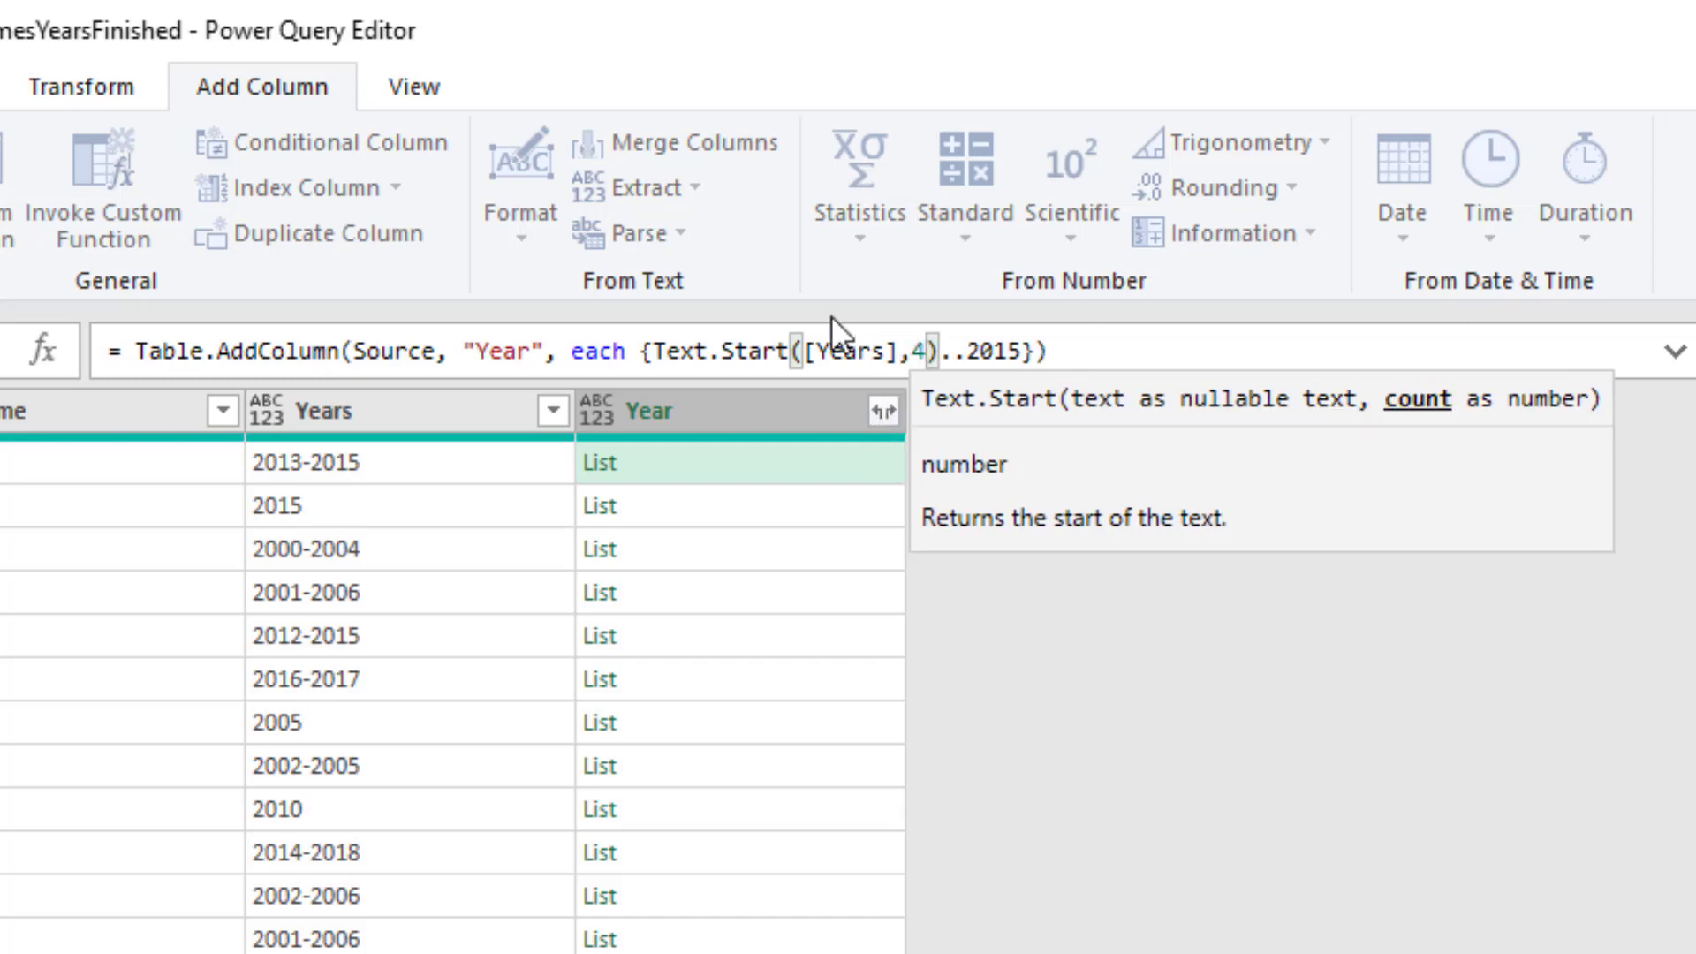
Step: Wrap the Text.Start expression in Number.From so the formula's start value reads Number.From(Text.Start([Years],4))
{"action": "left_click", "coordinate": [653, 351]}
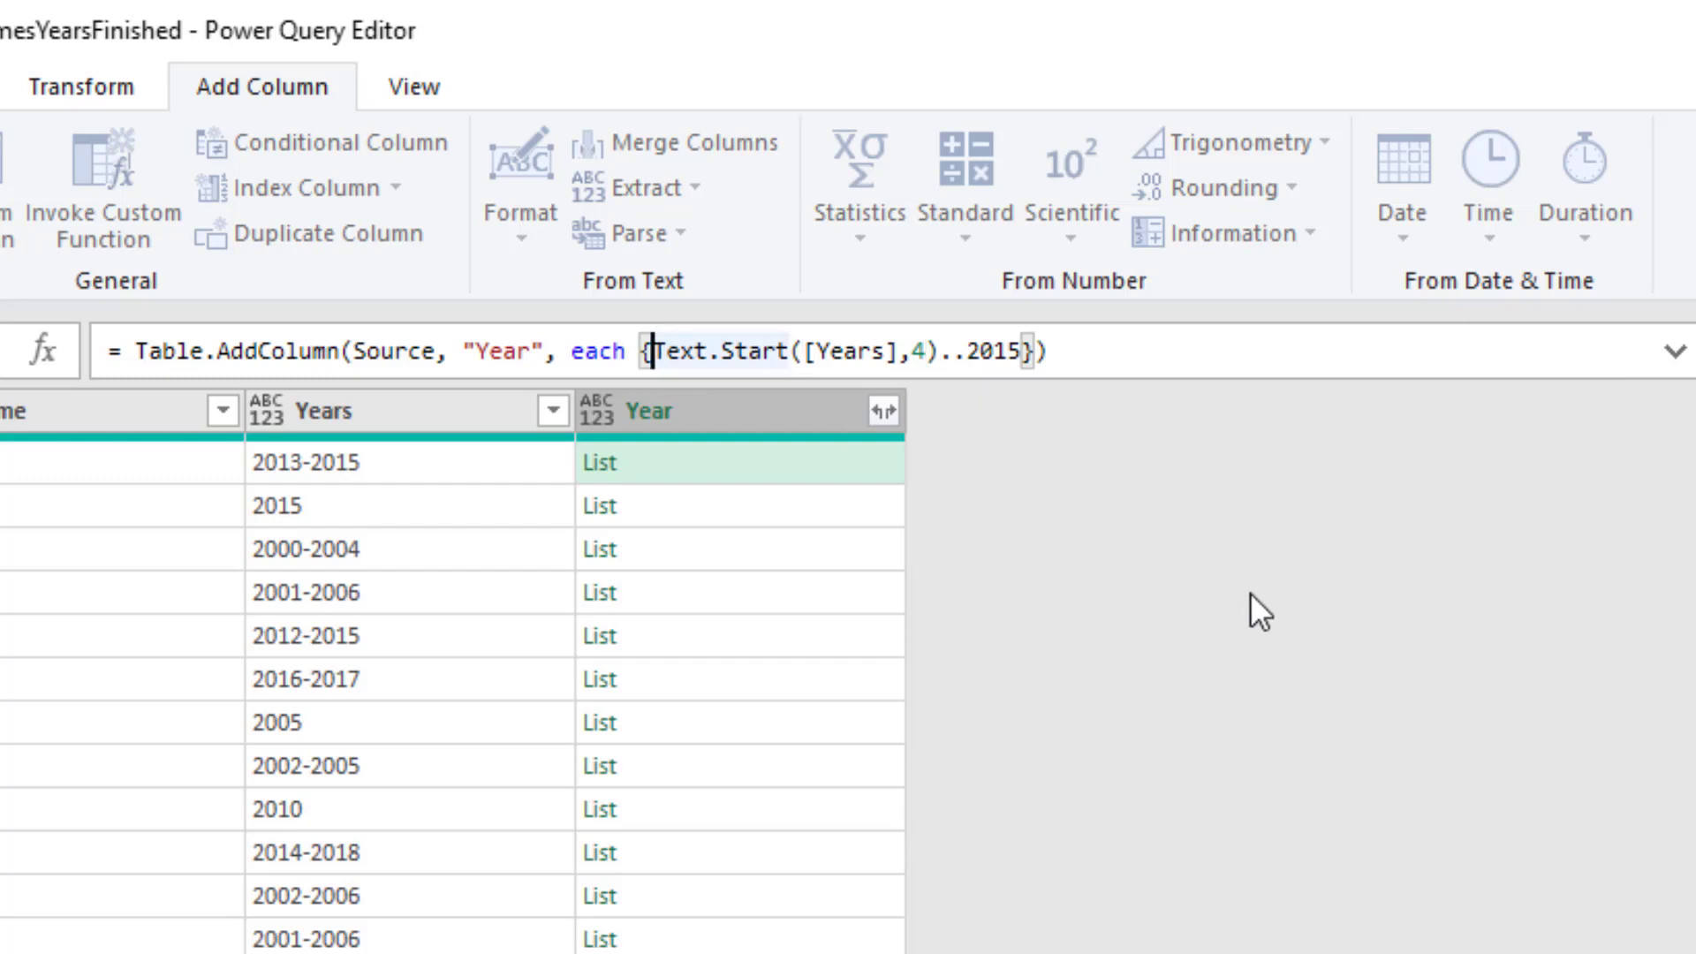
{"action": "type", "text": "Number.F"}
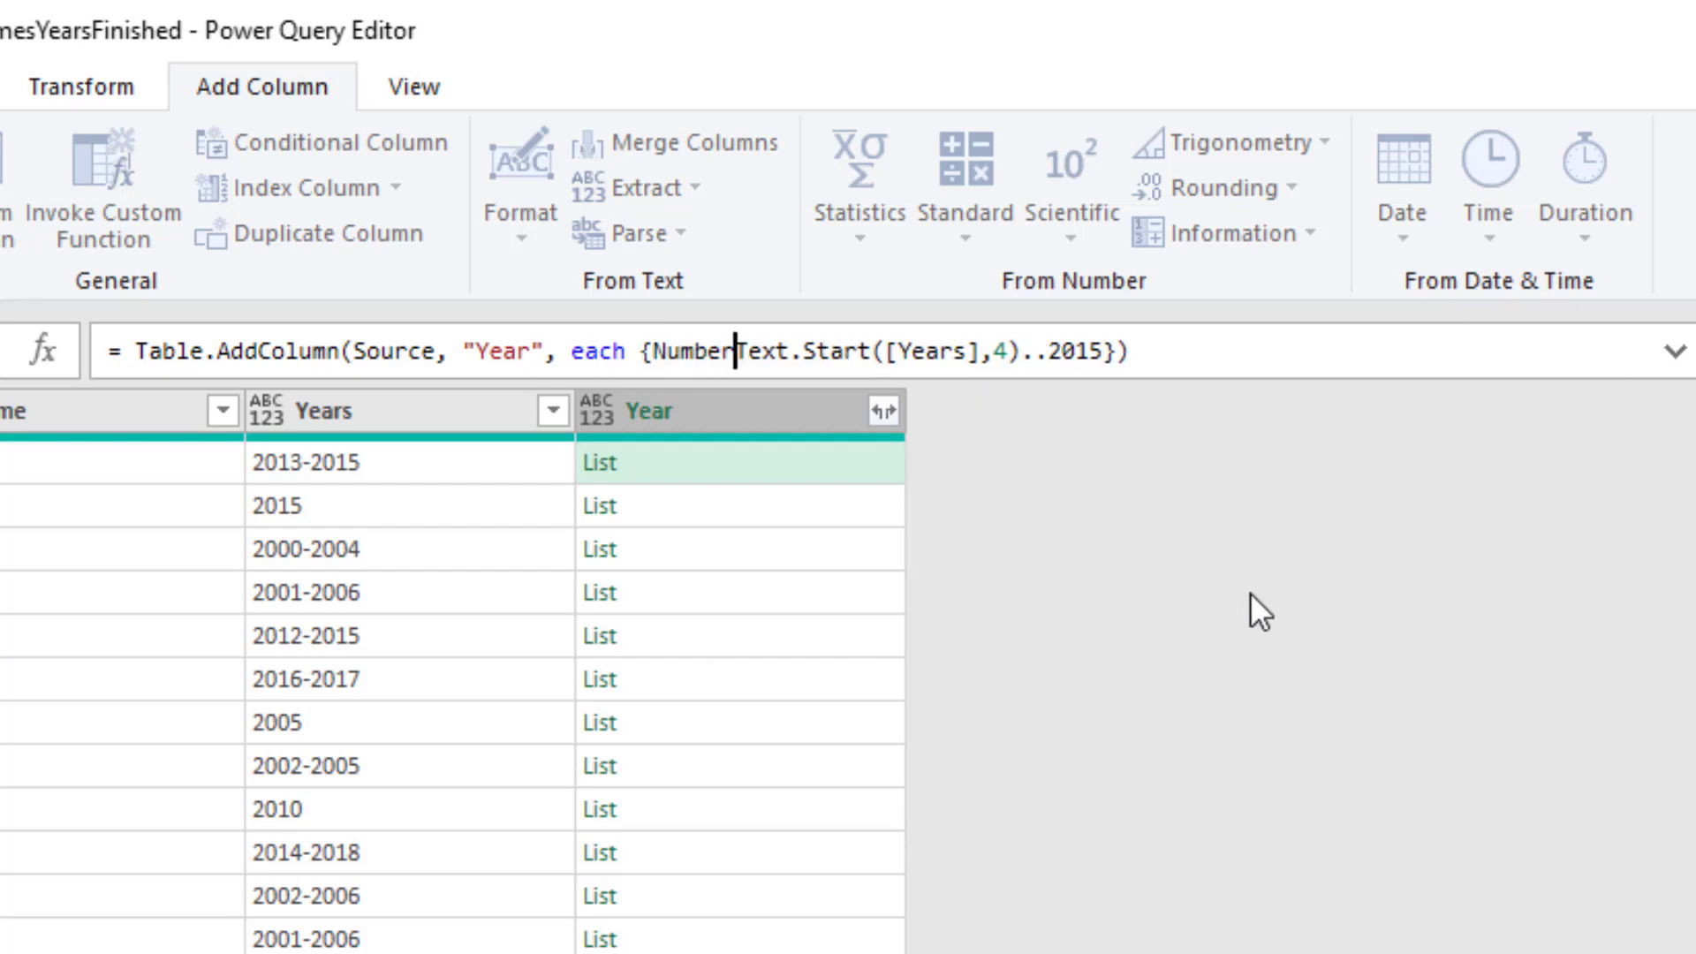
{"action": "type", "text": "rom("}
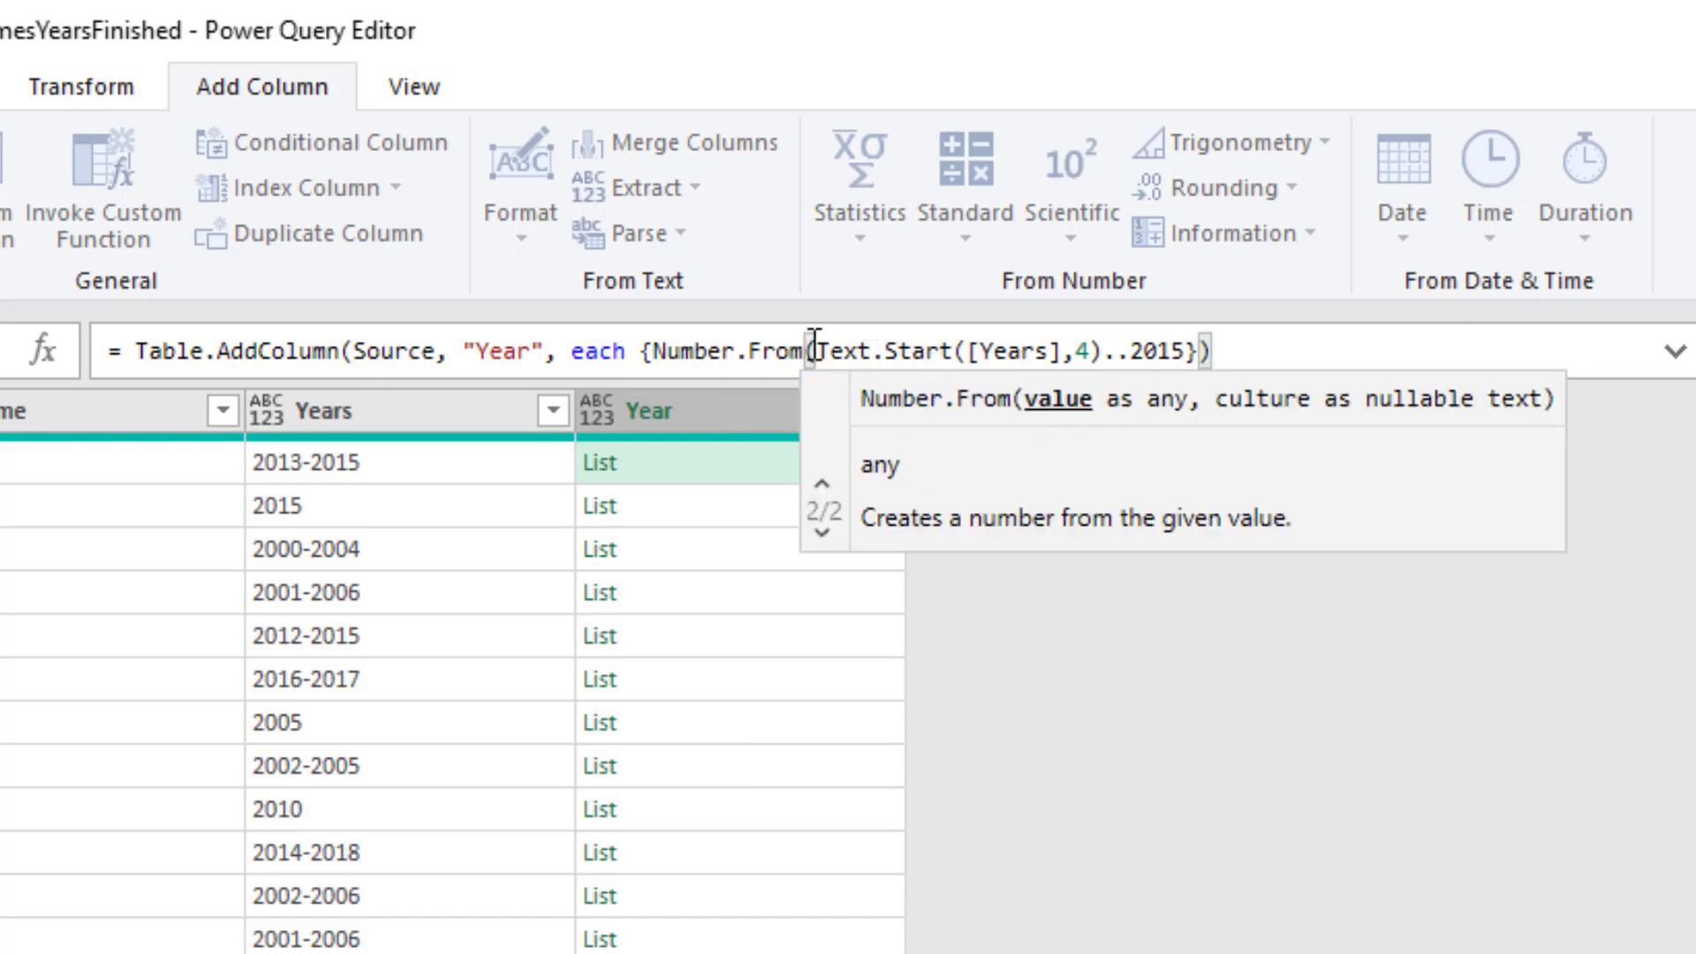
{"action": "left_click", "coordinate": [1103, 353]}
{"action": "type", "text": ")"}
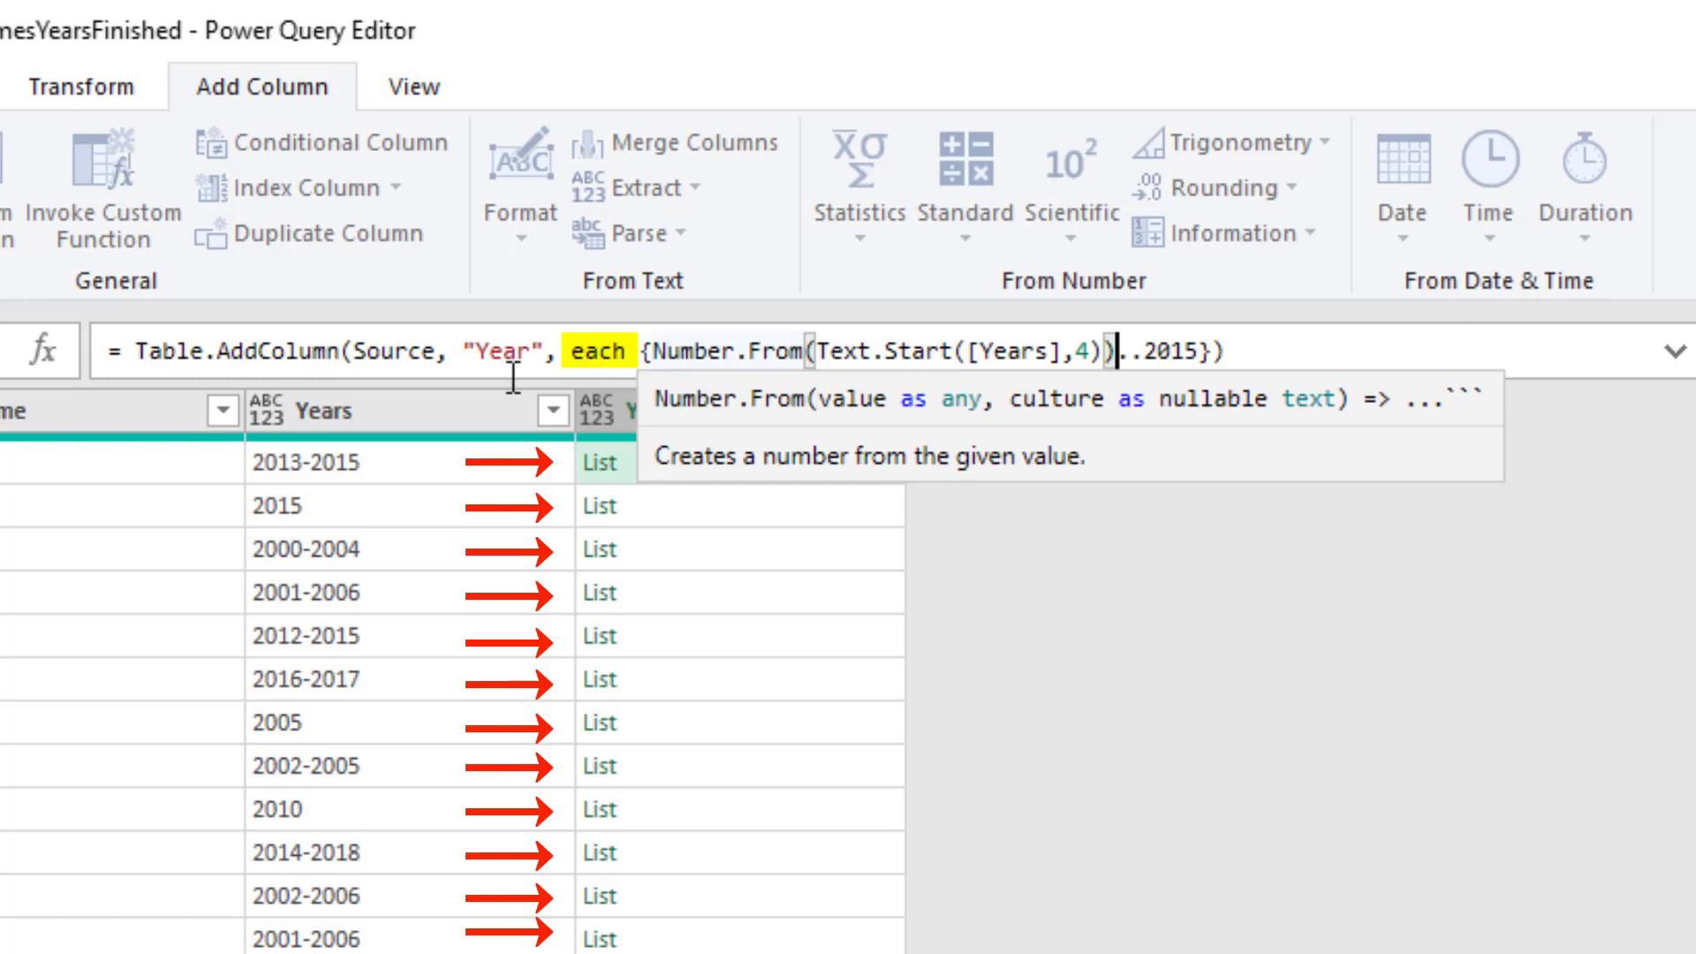
Step: Replace the end value 2015 in the Year column formula with Number.From(Text.End([Years],4))
{"action": "left_click_drag", "start_coordinate": [654, 352], "coordinate": [1117, 352]}
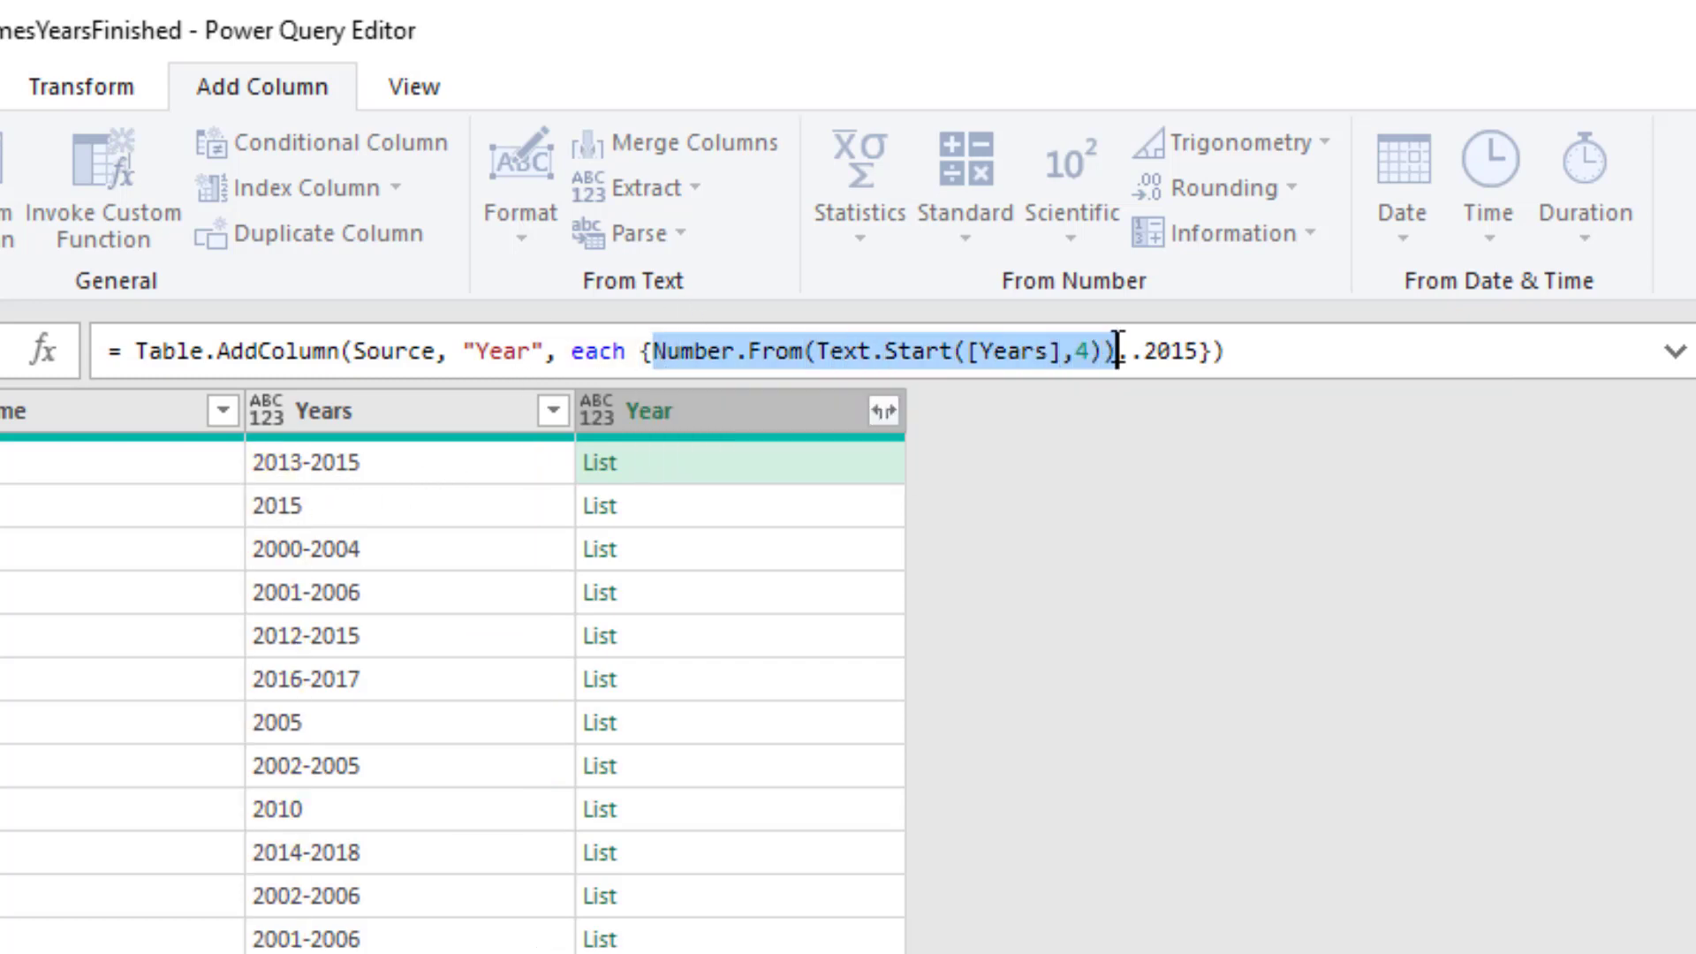
{"action": "key", "text": "ctrl+c"}
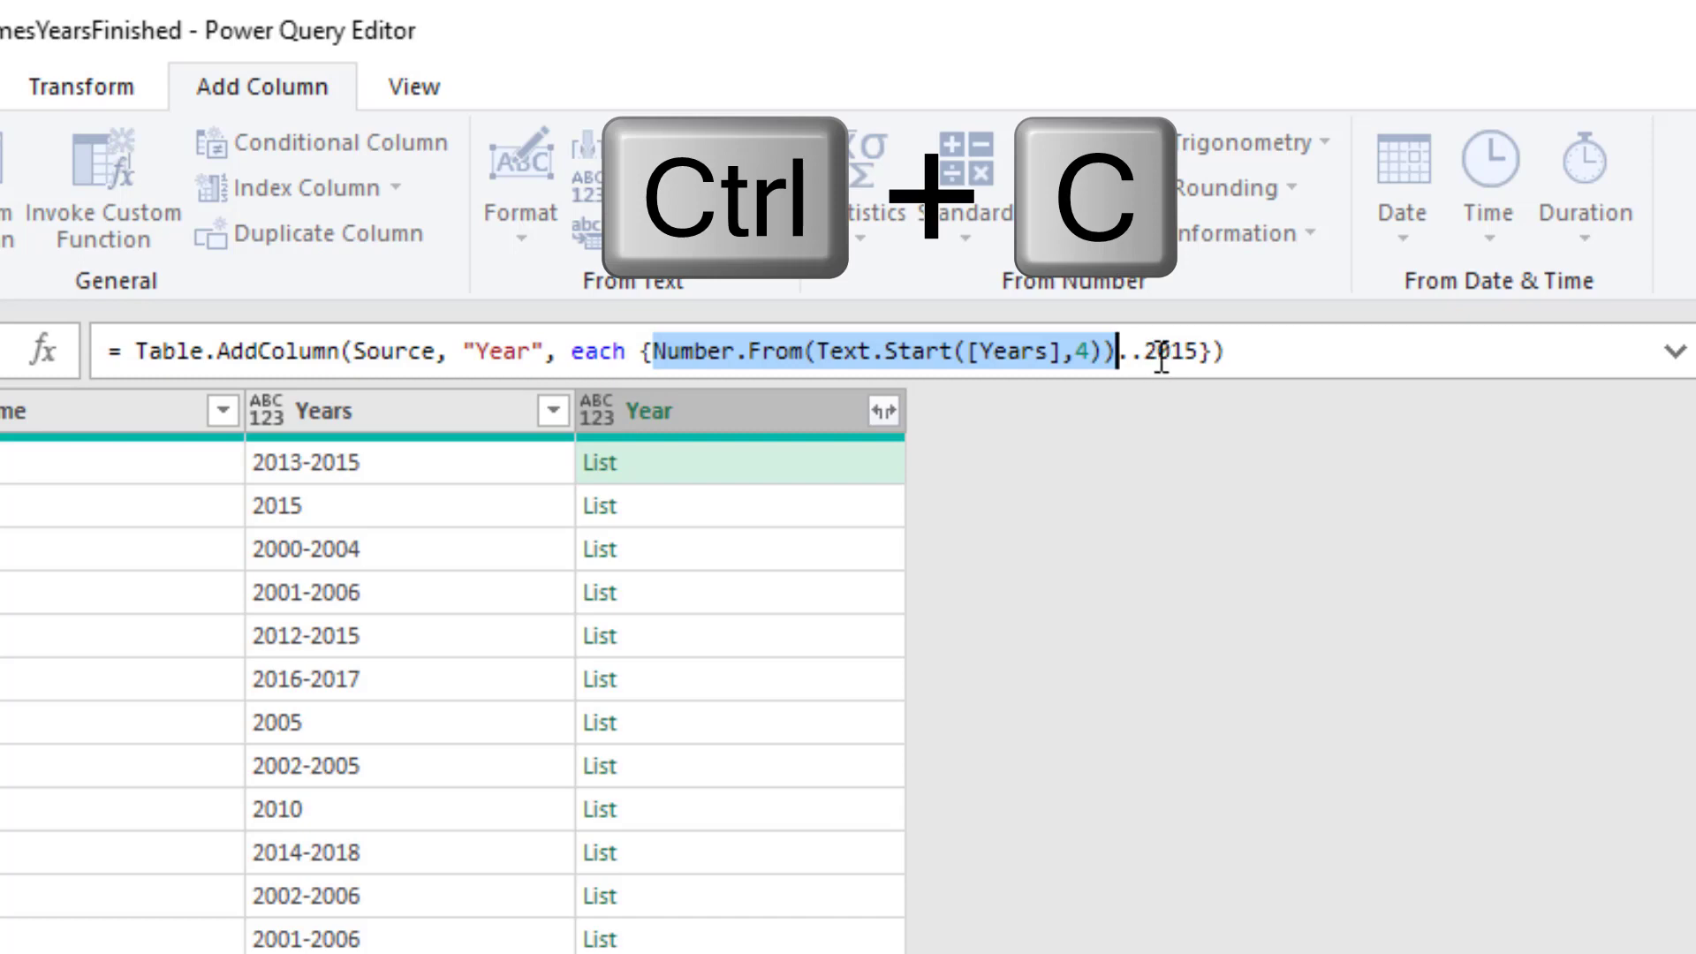
{"action": "double_click", "coordinate": [1155, 352]}
{"action": "key", "text": "ctrl+v"}
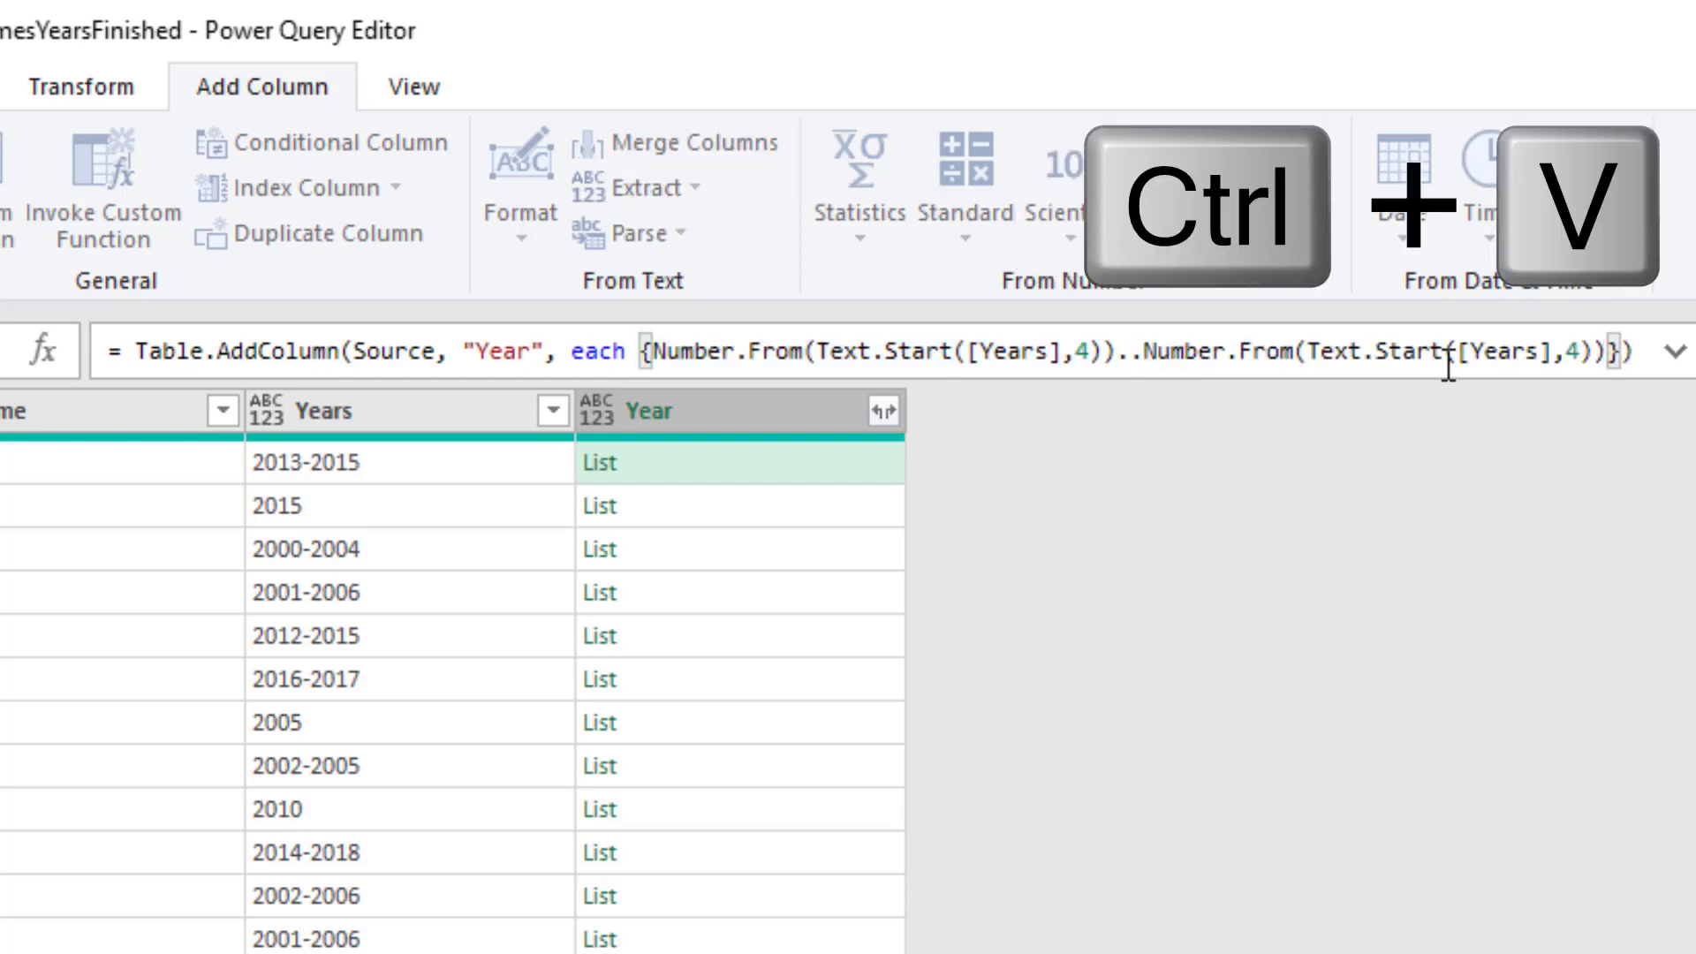
{"action": "double_click", "coordinate": [1409, 351]}
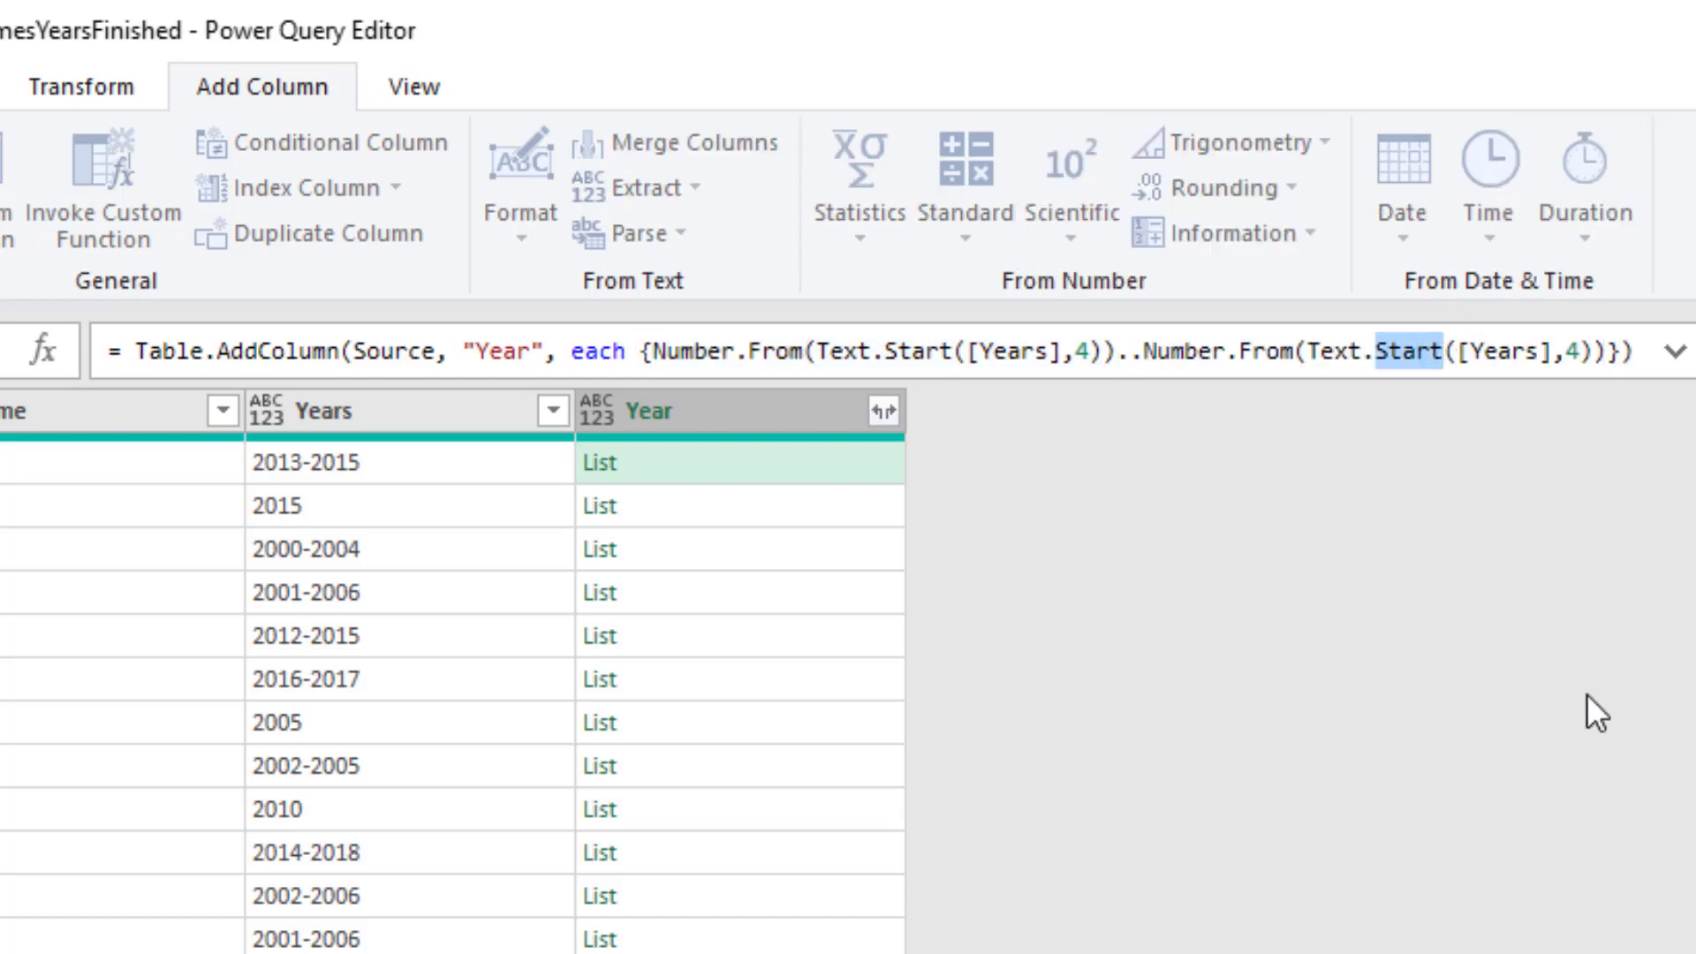
{"action": "type", "text": "End"}
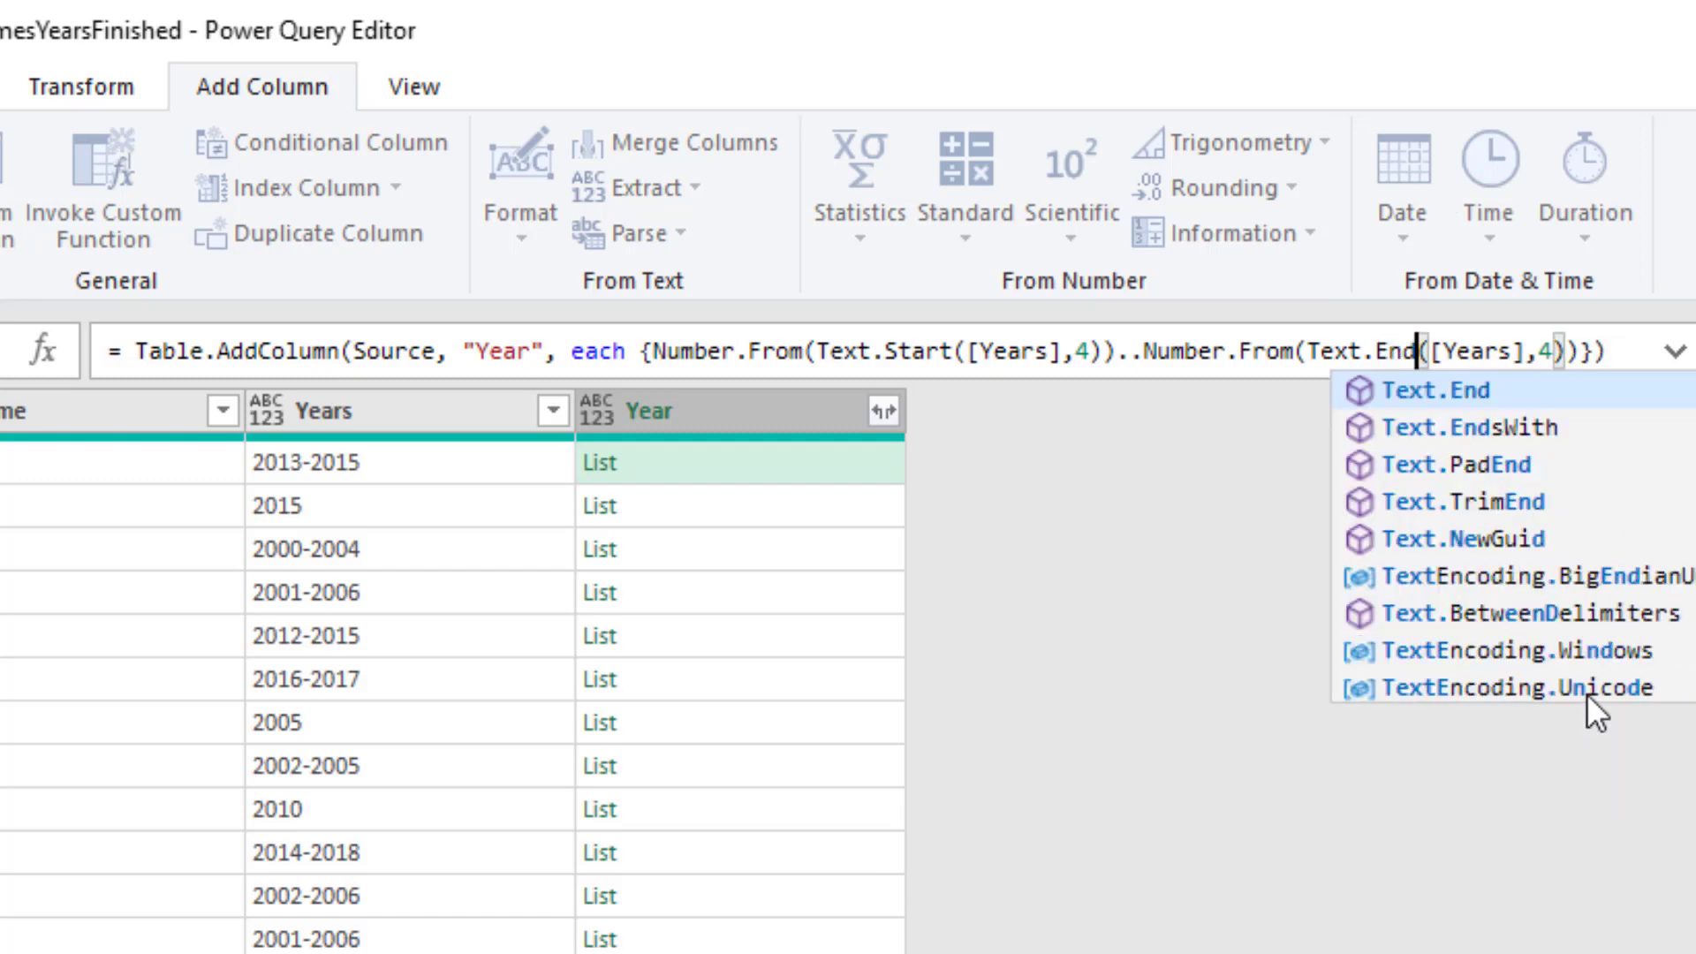
{"action": "left_click", "coordinate": [1625, 351]}
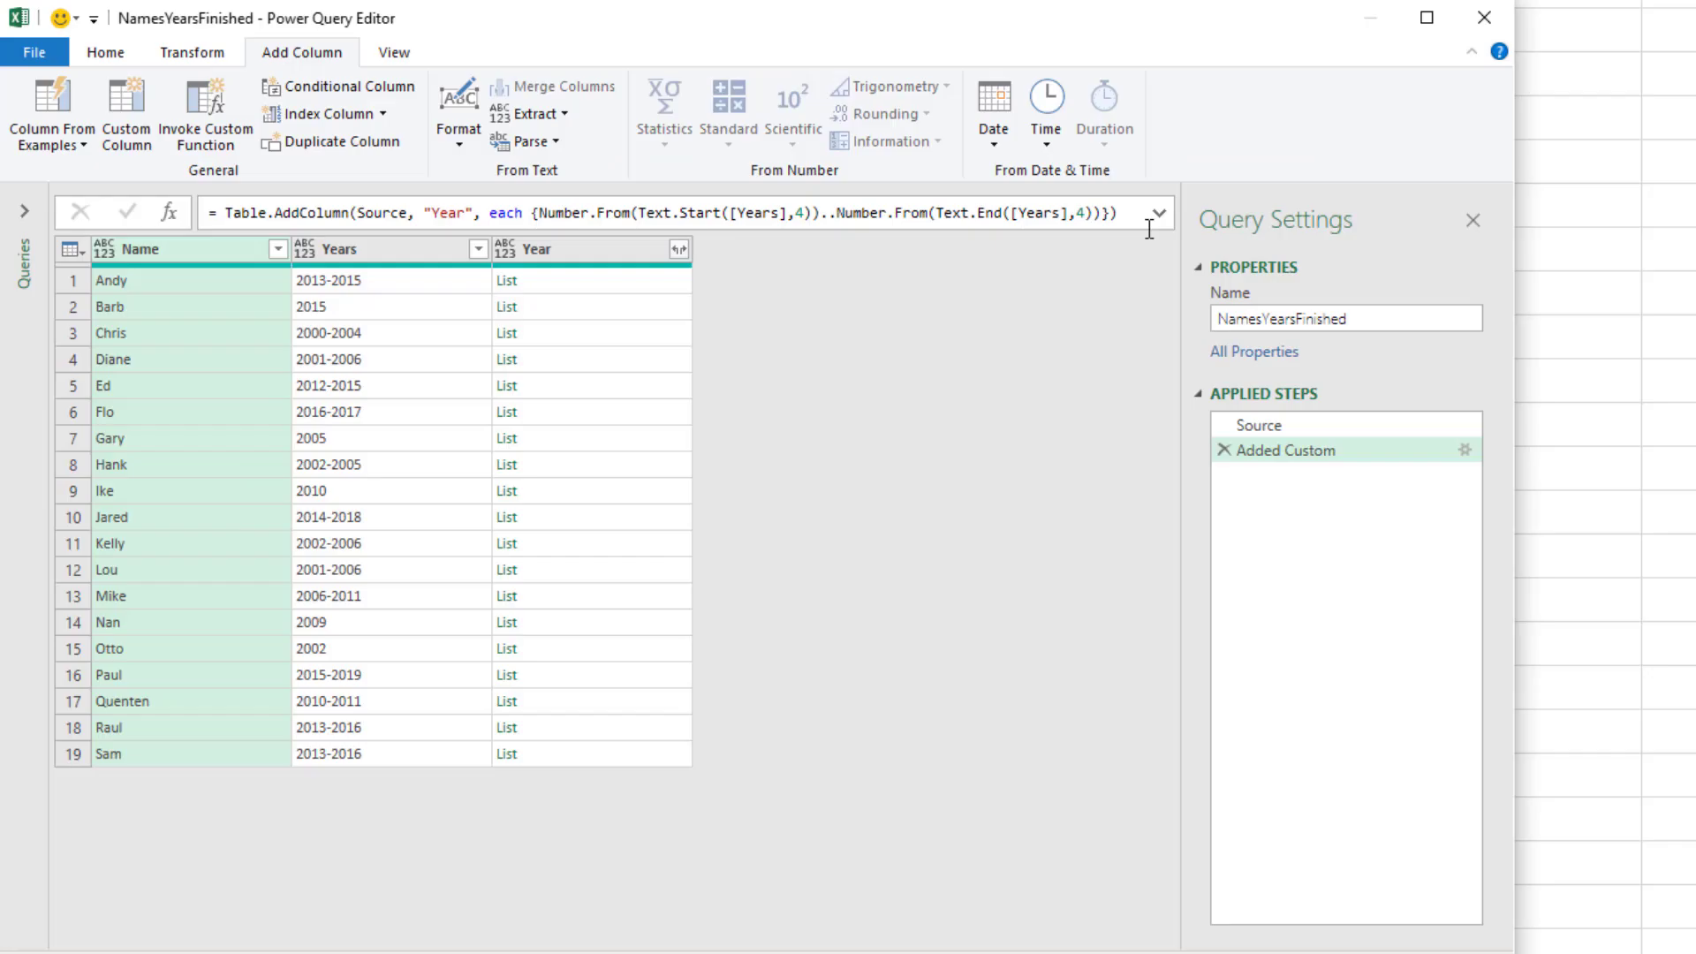
Step: Preview the lists in the first two rows of the Year column and expand the column to new rows
{"action": "left_click", "coordinate": [588, 289]}
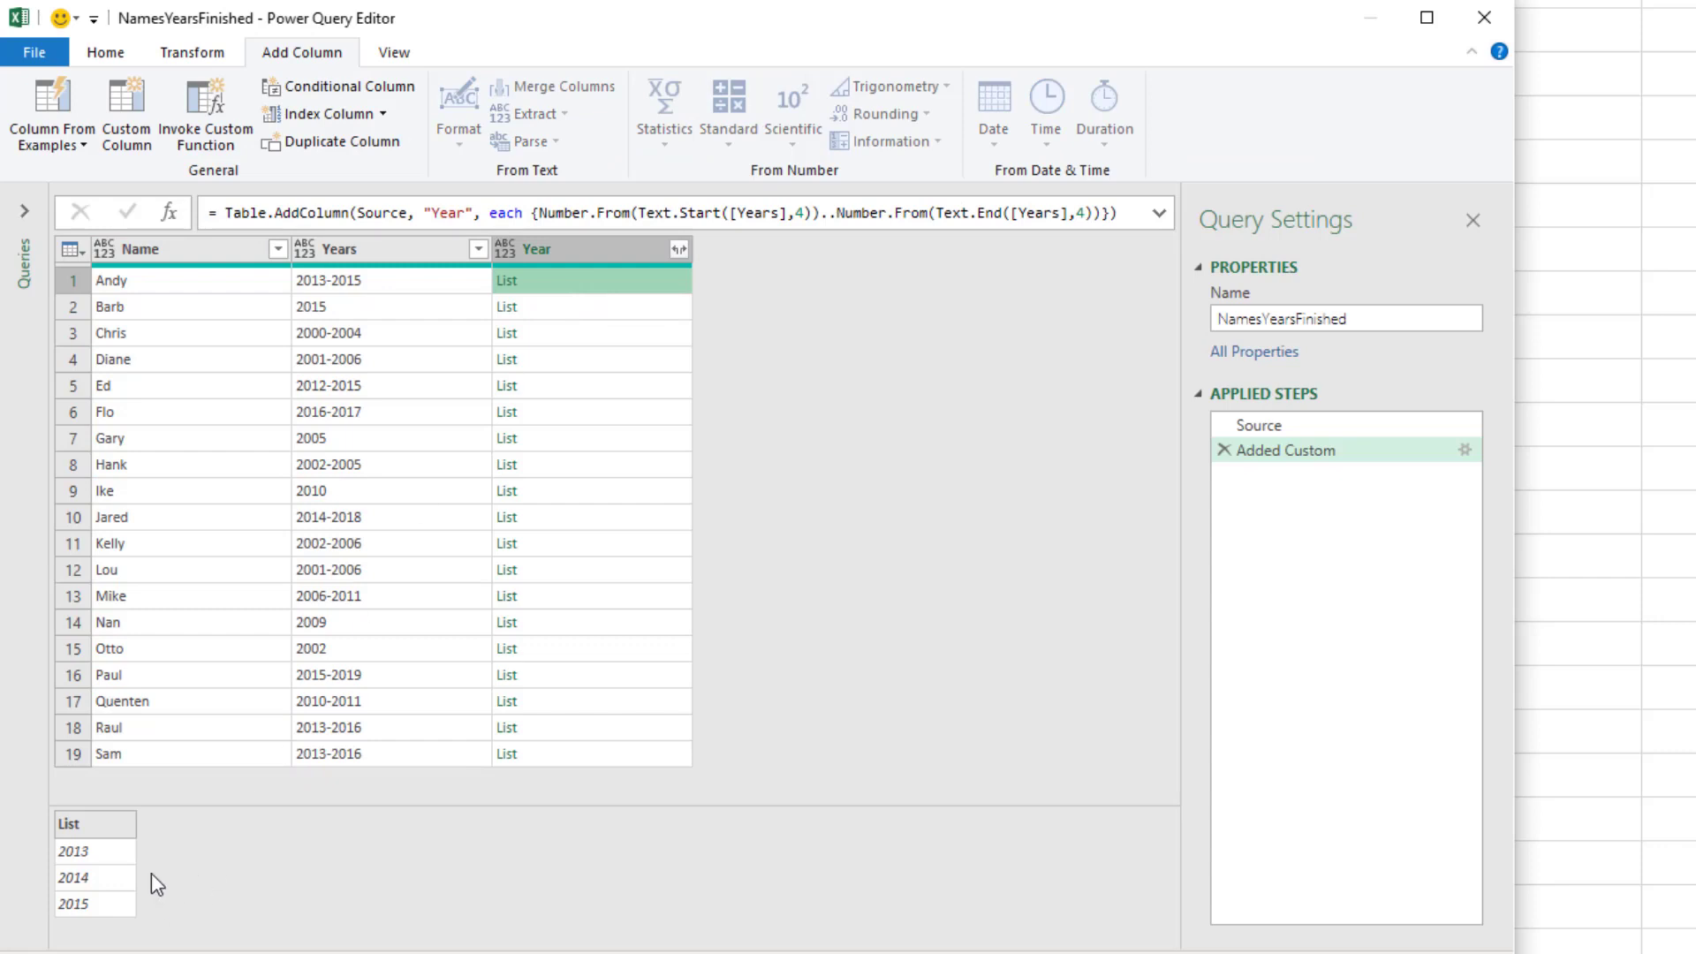
{"action": "left_click", "coordinate": [555, 309]}
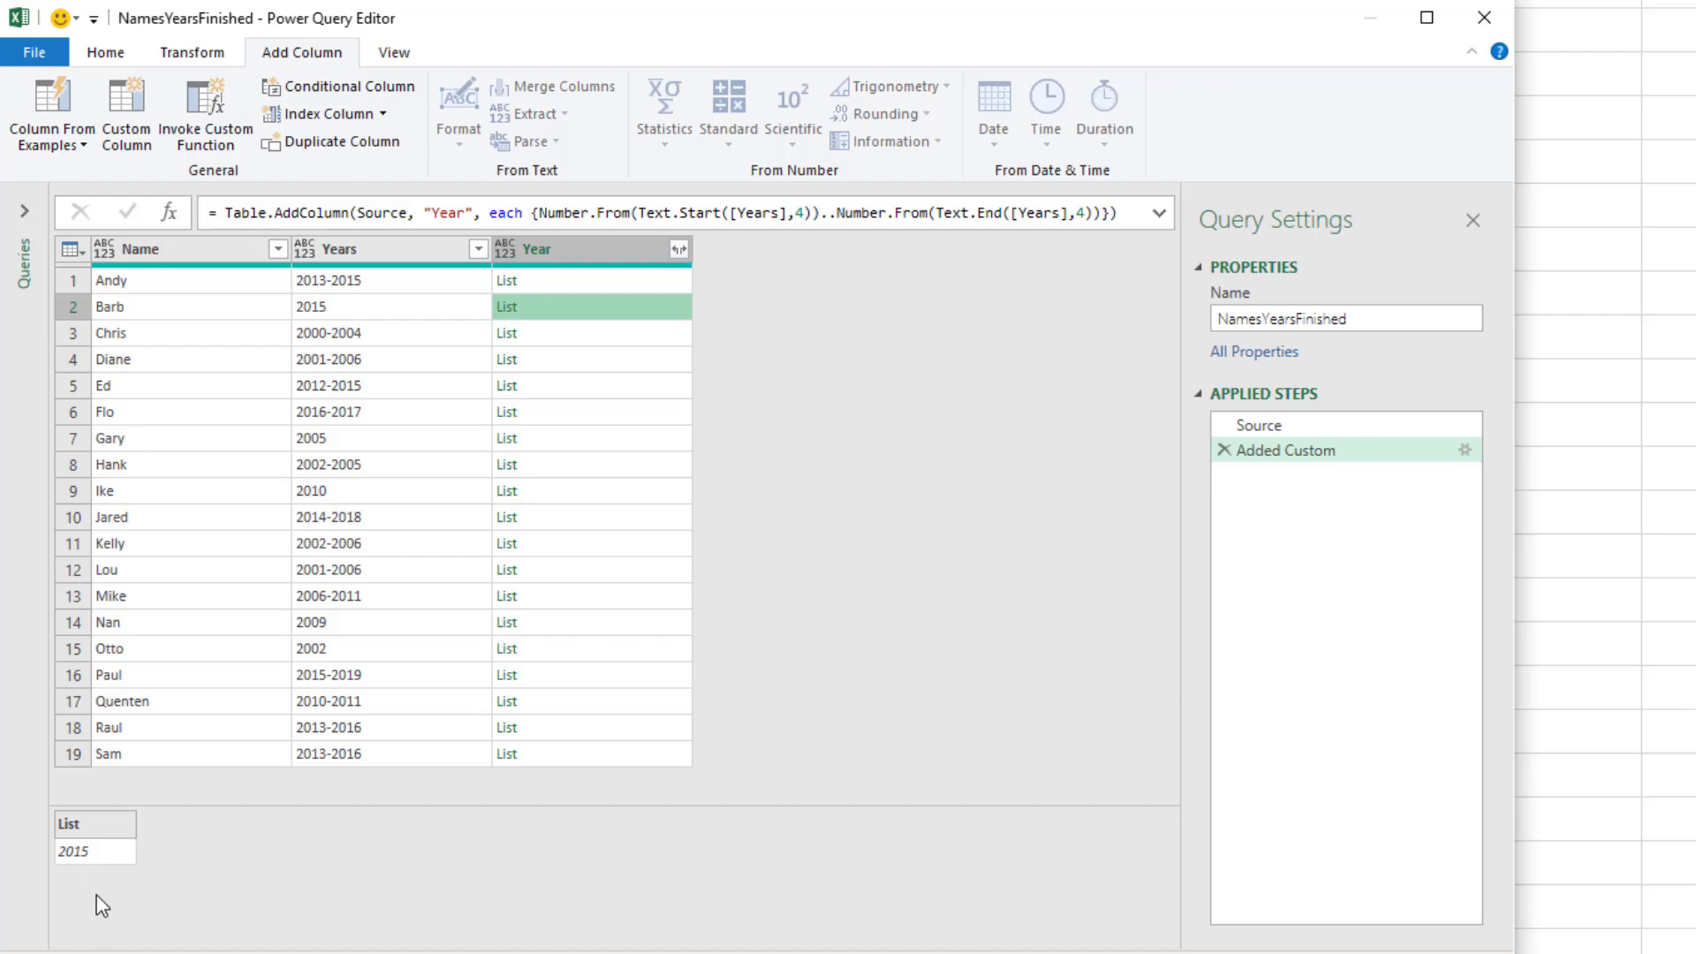
{"action": "left_click", "coordinate": [682, 248]}
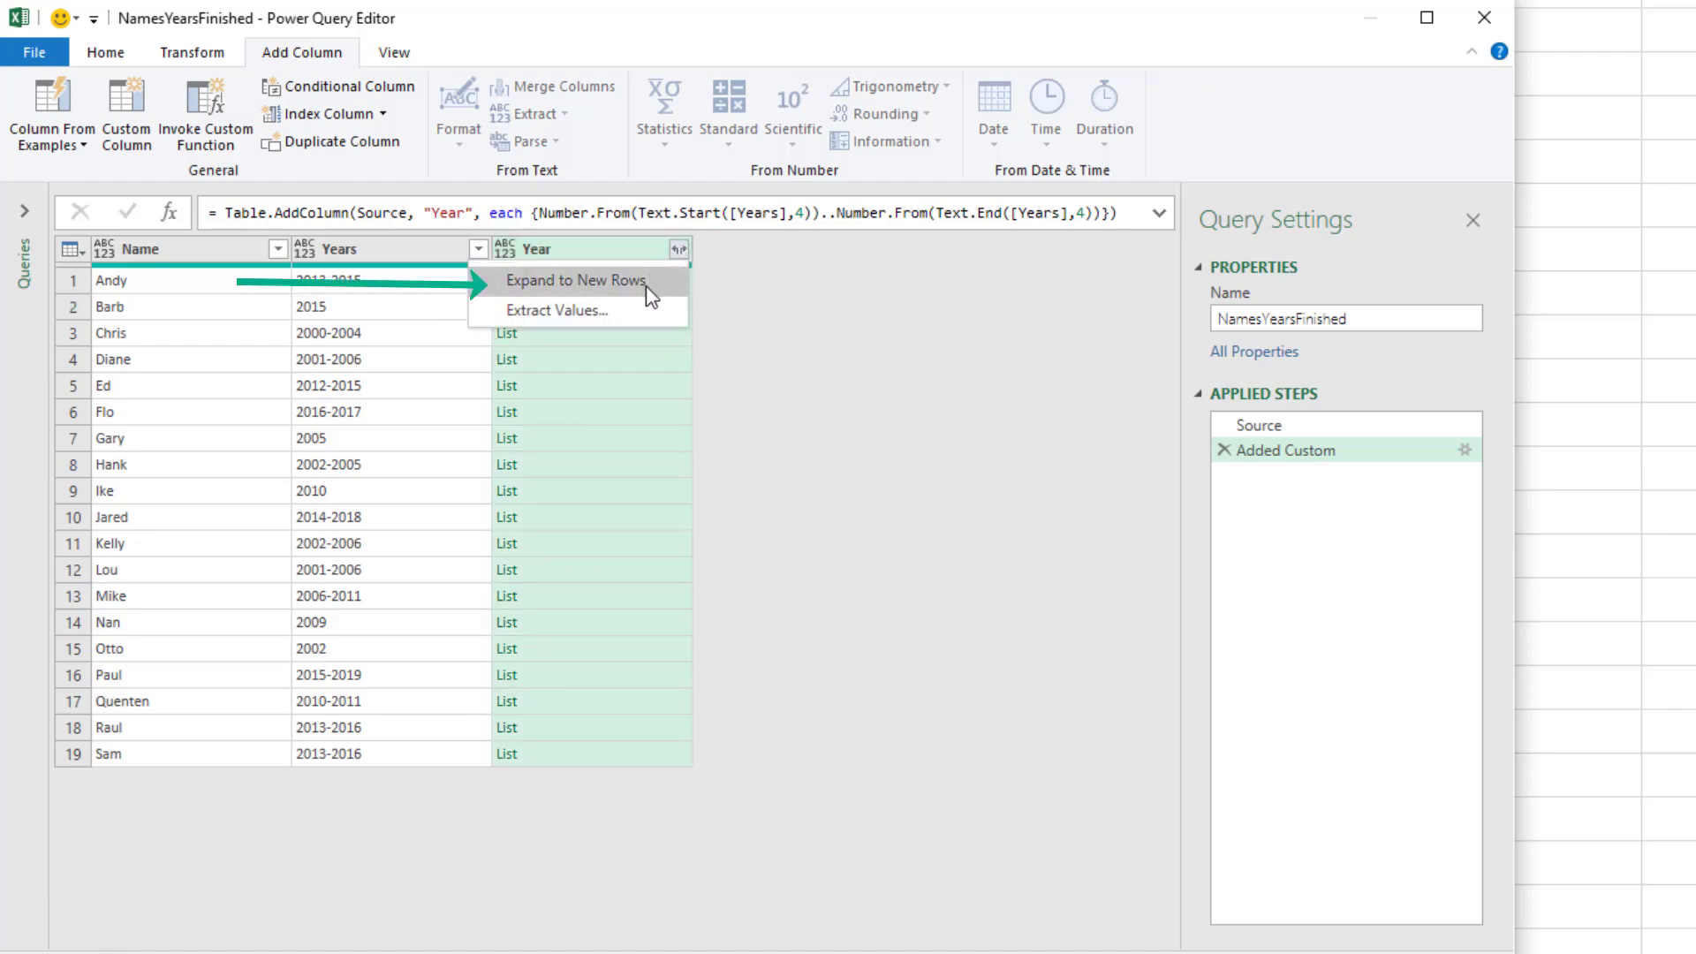
{"action": "left_click", "coordinate": [645, 285]}
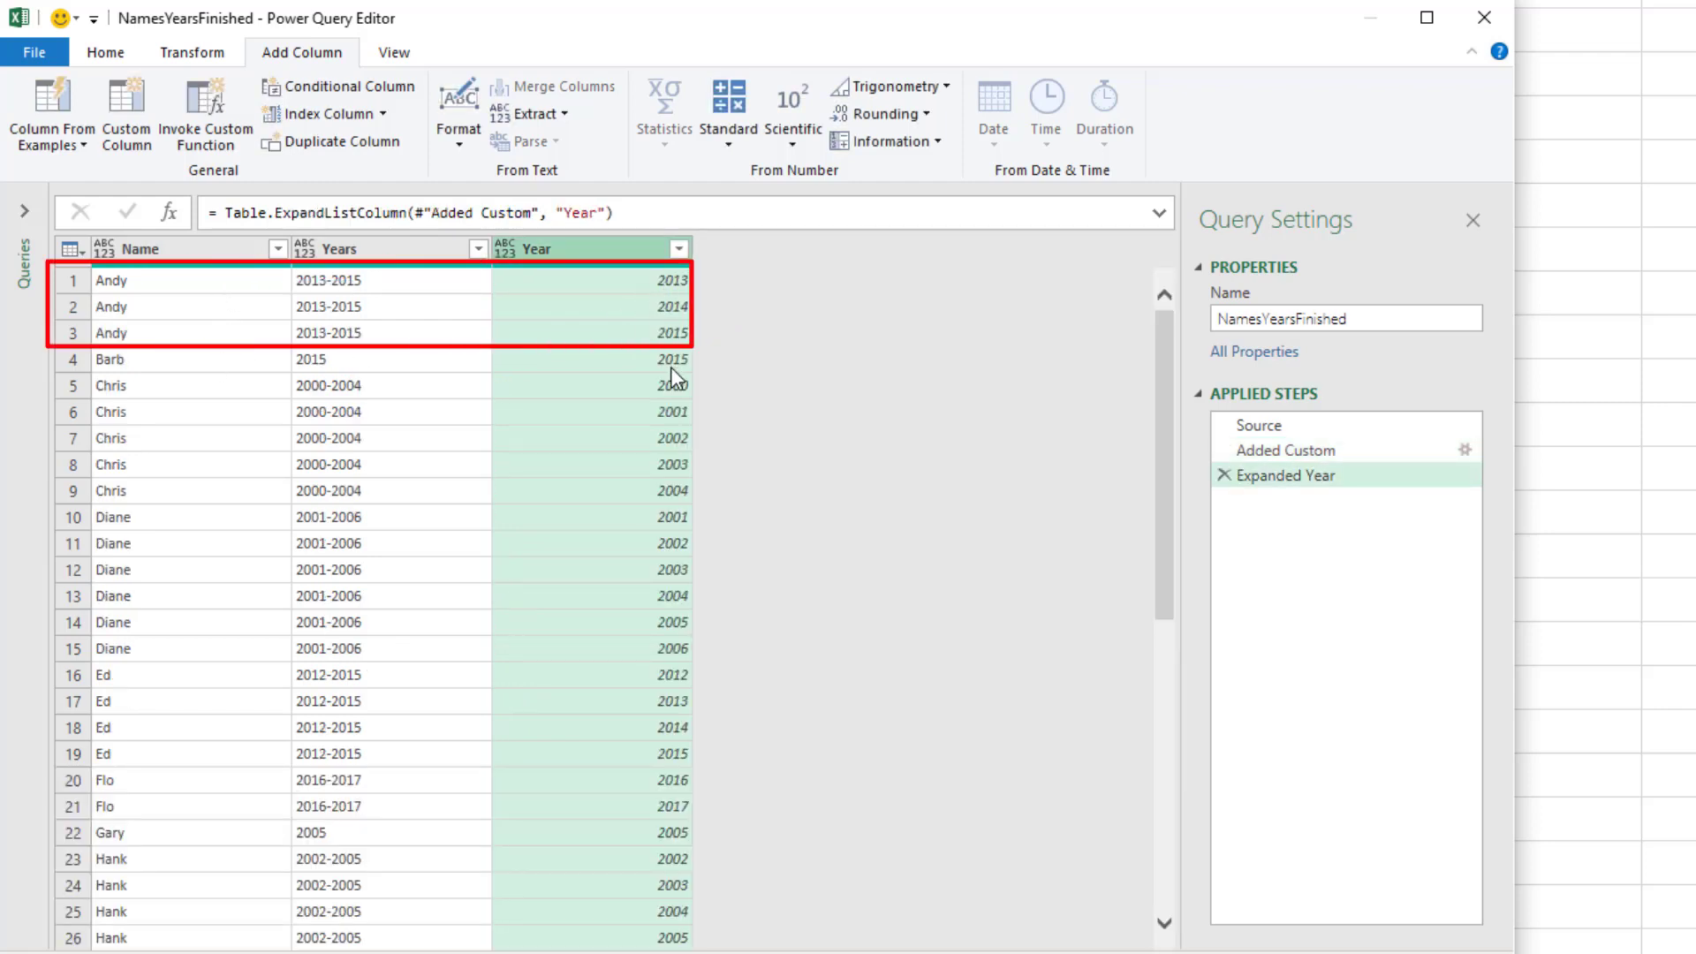
Step: Keep only the Year and Name columns, in that order, by removing the other columns
{"action": "left_click", "coordinate": [196, 256], "text": "ctrl"}
{"action": "right_click", "coordinate": [195, 258]}
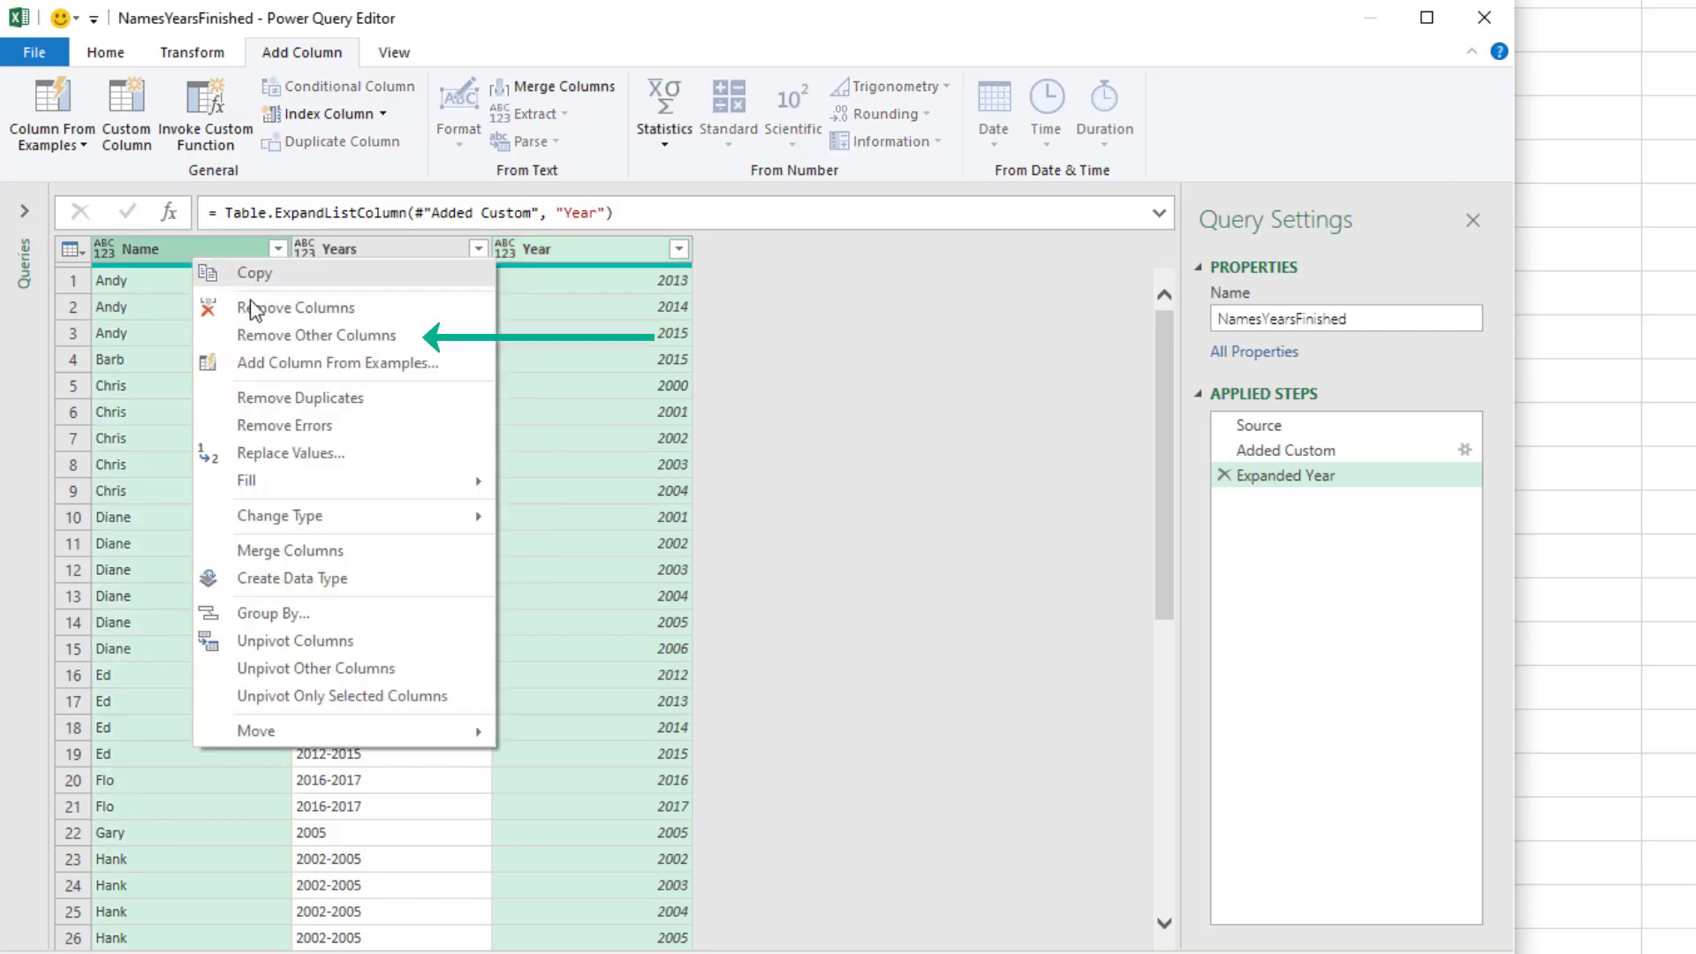
{"action": "left_click", "coordinate": [274, 336]}
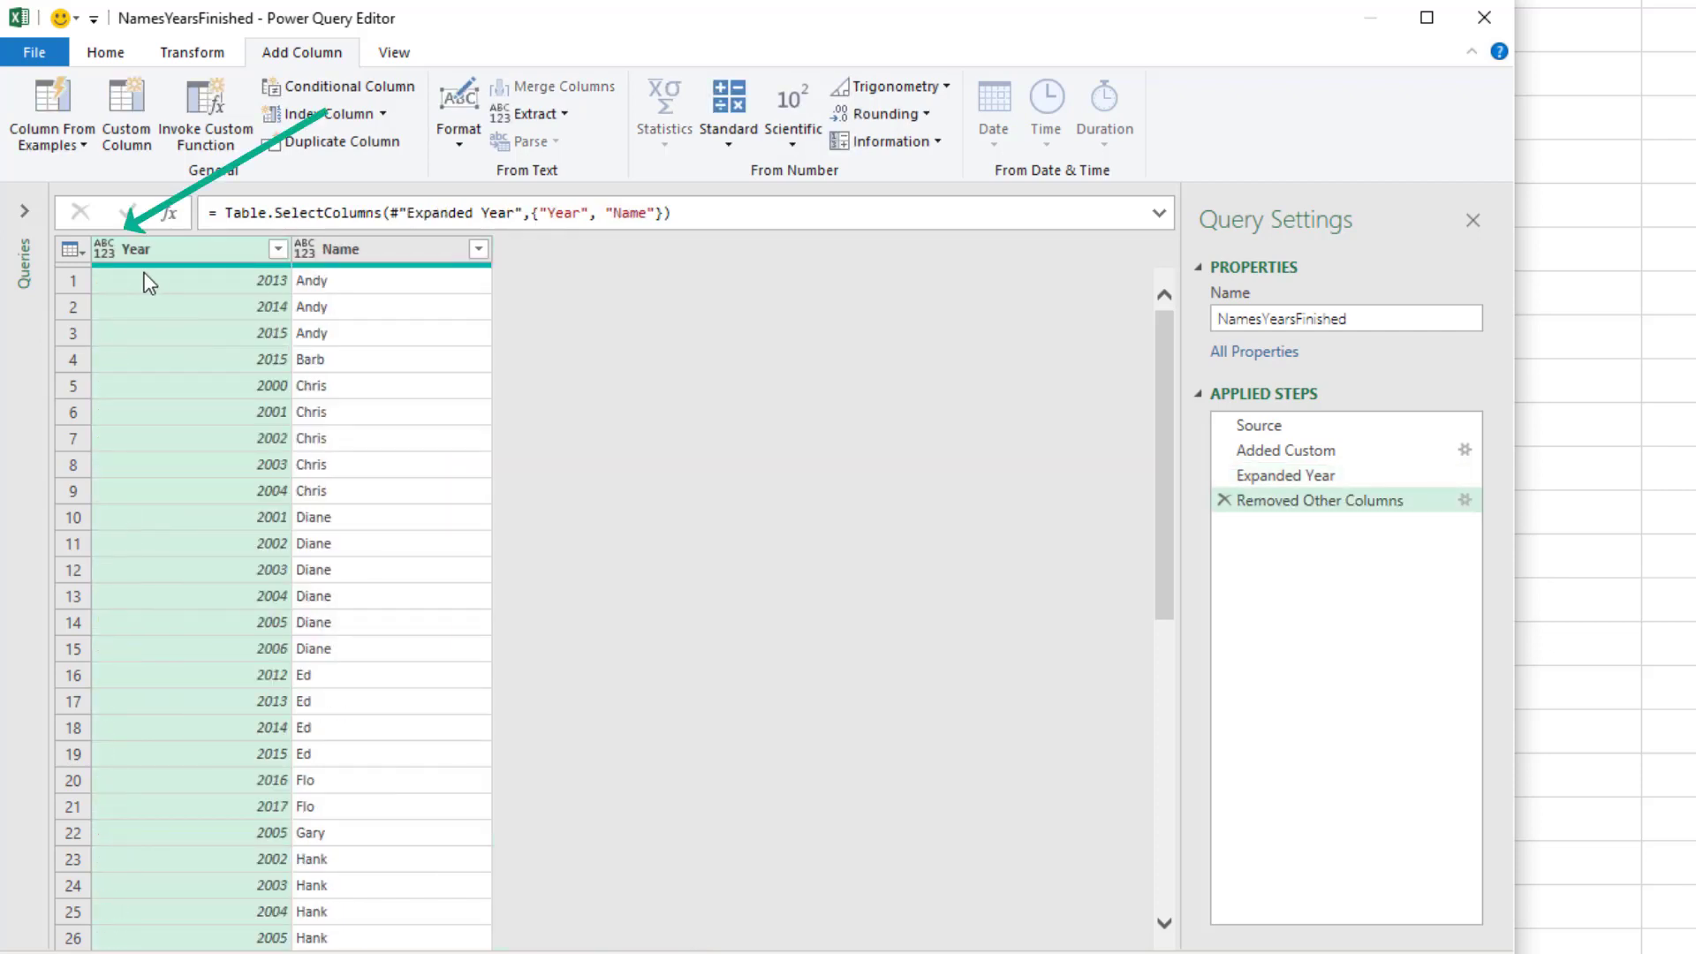
Step: Set the Year column's data type to Whole Number and the Name column's to Text
{"action": "left_click", "coordinate": [105, 249]}
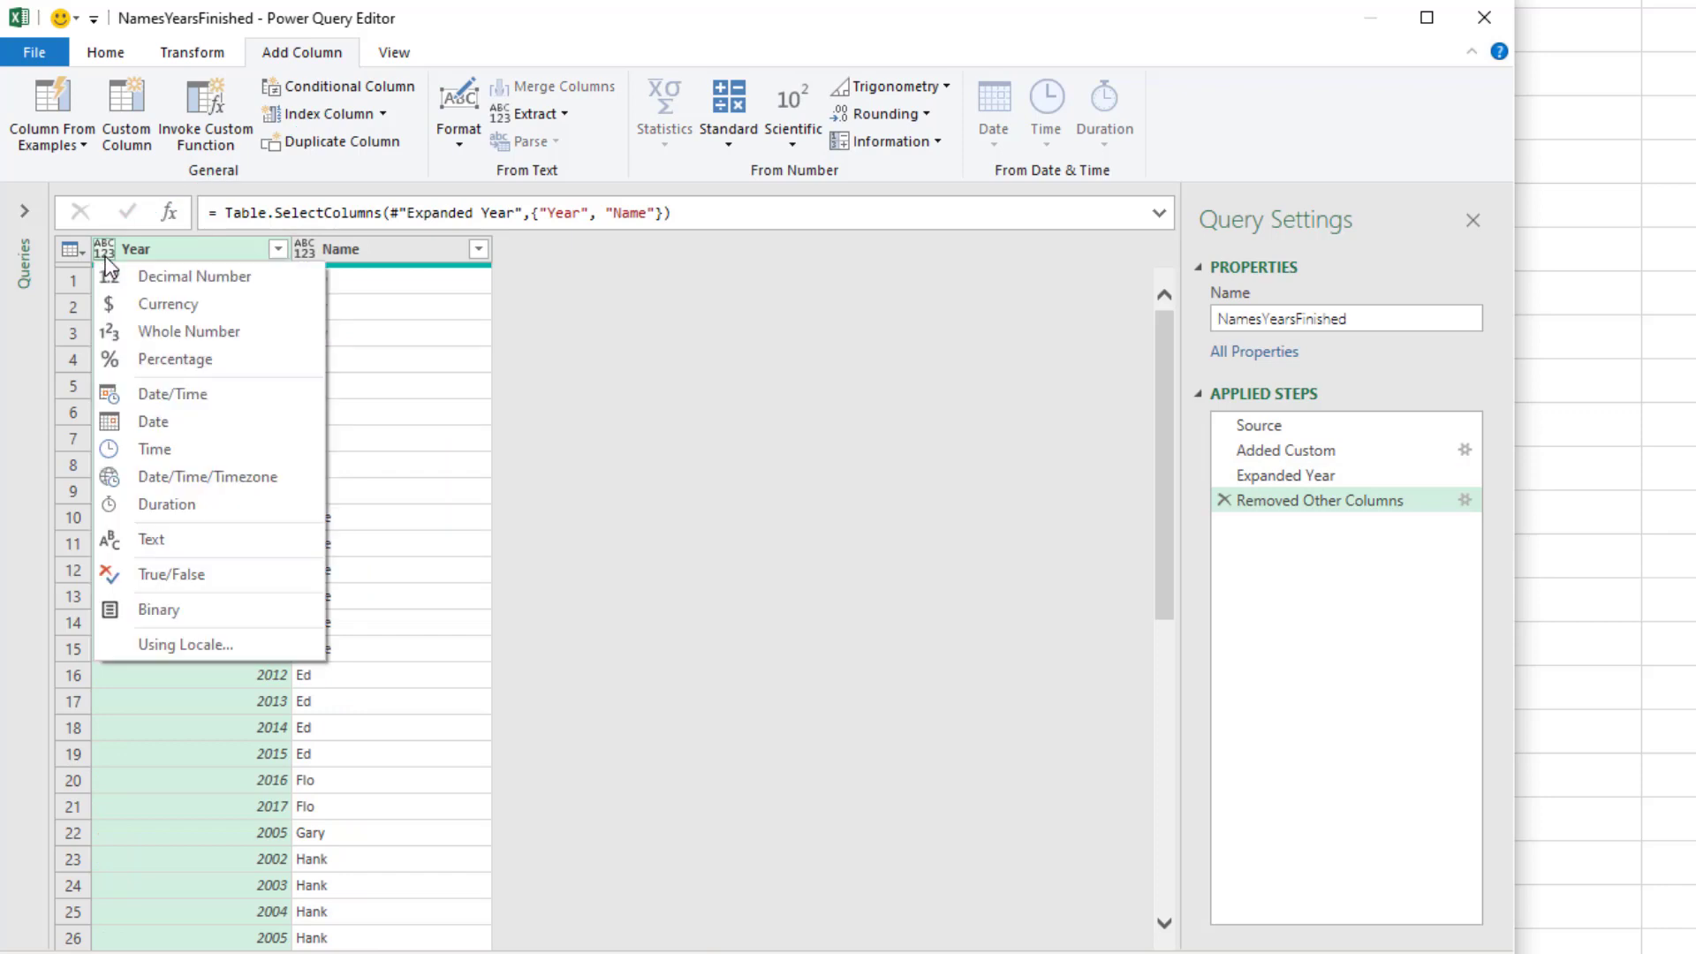
{"action": "left_click", "coordinate": [183, 332]}
{"action": "left_click", "coordinate": [304, 249]}
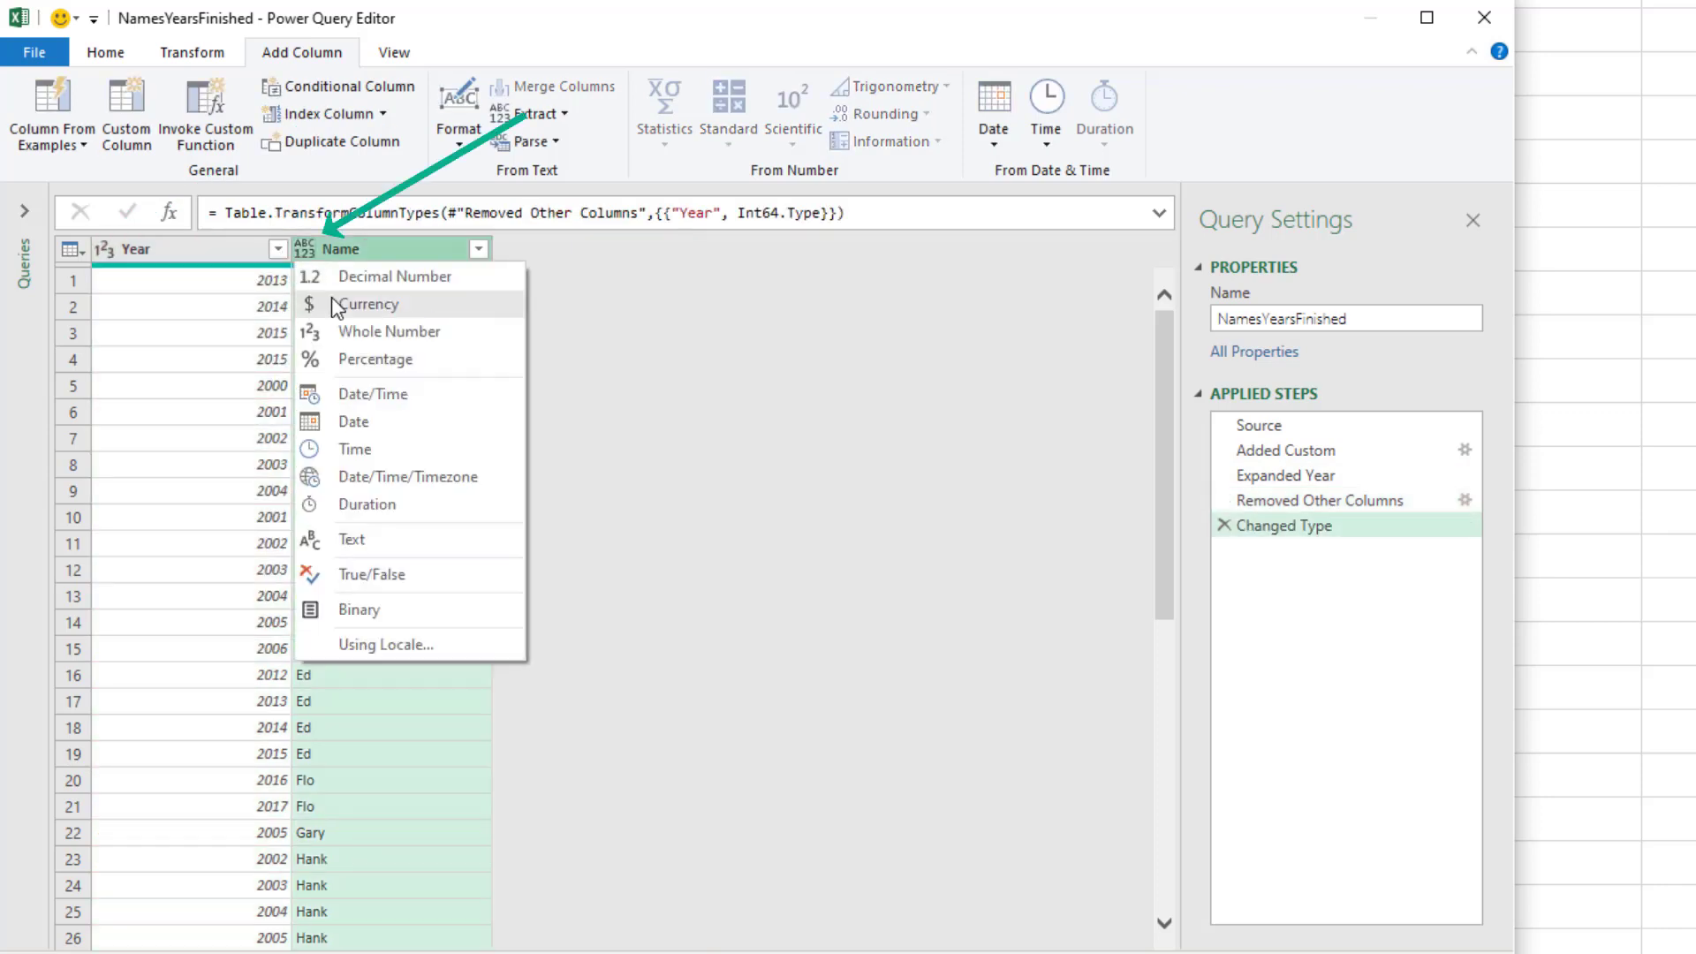
{"action": "left_click", "coordinate": [386, 541]}
{"action": "left_click", "coordinate": [1288, 452]}
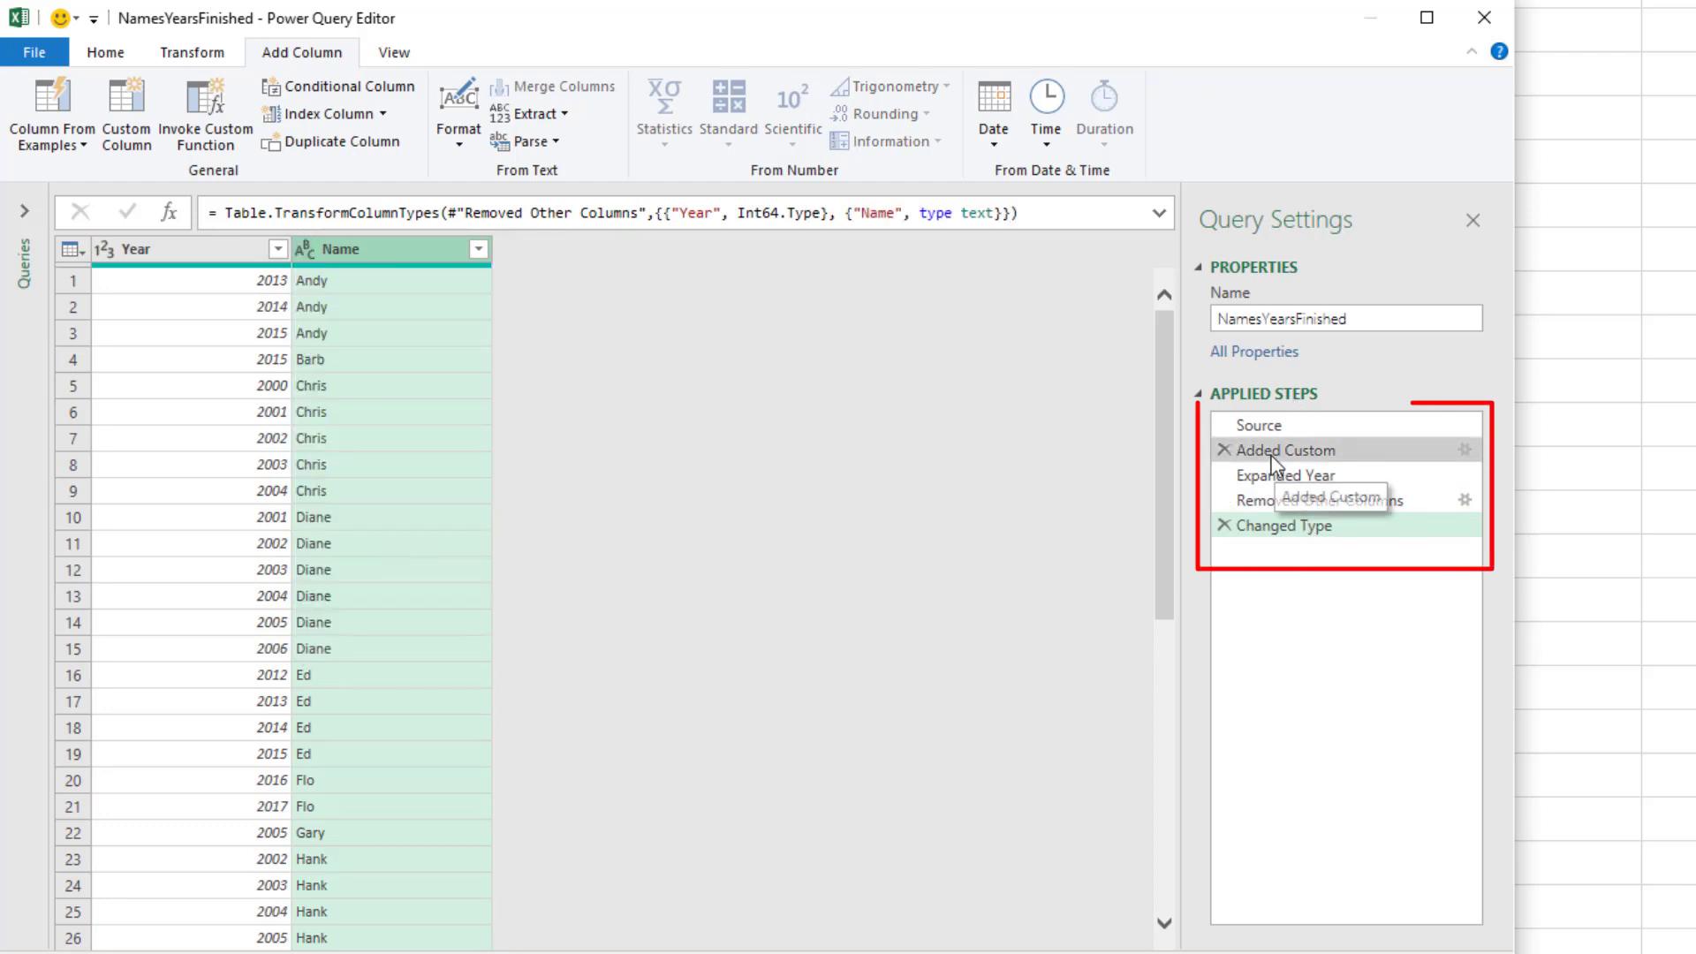
Step: Close the query and load it as a table to cell D1 of the existing worksheet
{"action": "left_click", "coordinate": [105, 52]}
{"action": "left_click", "coordinate": [52, 145]}
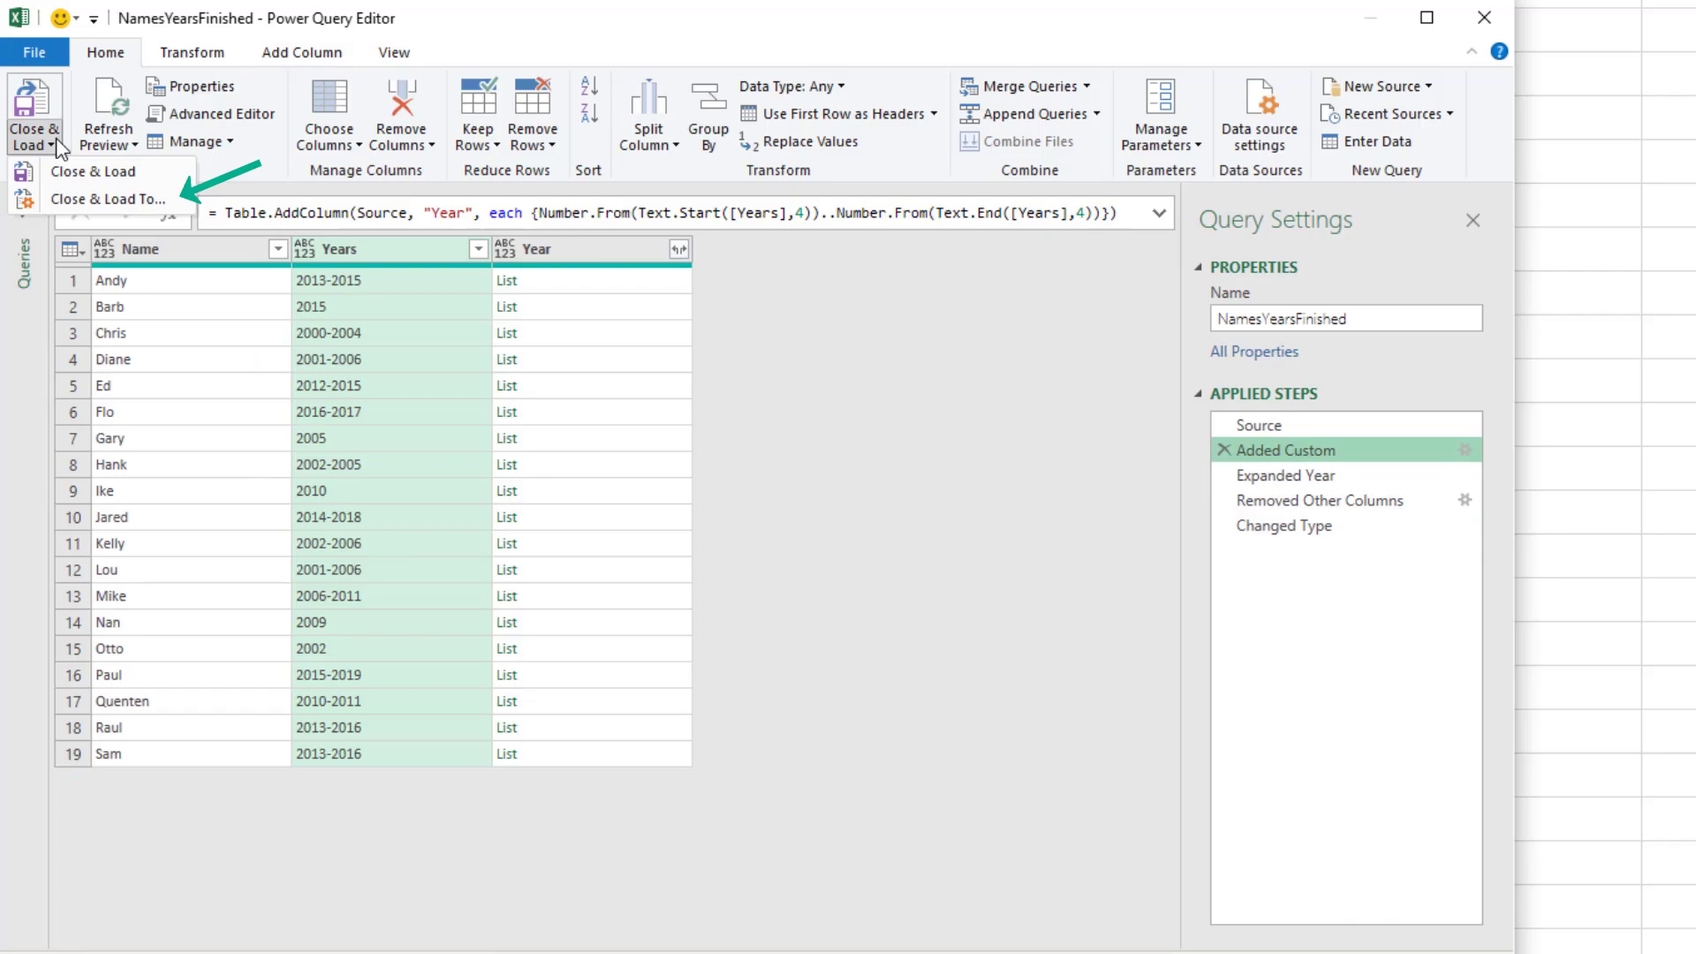
{"action": "left_click", "coordinate": [97, 198]}
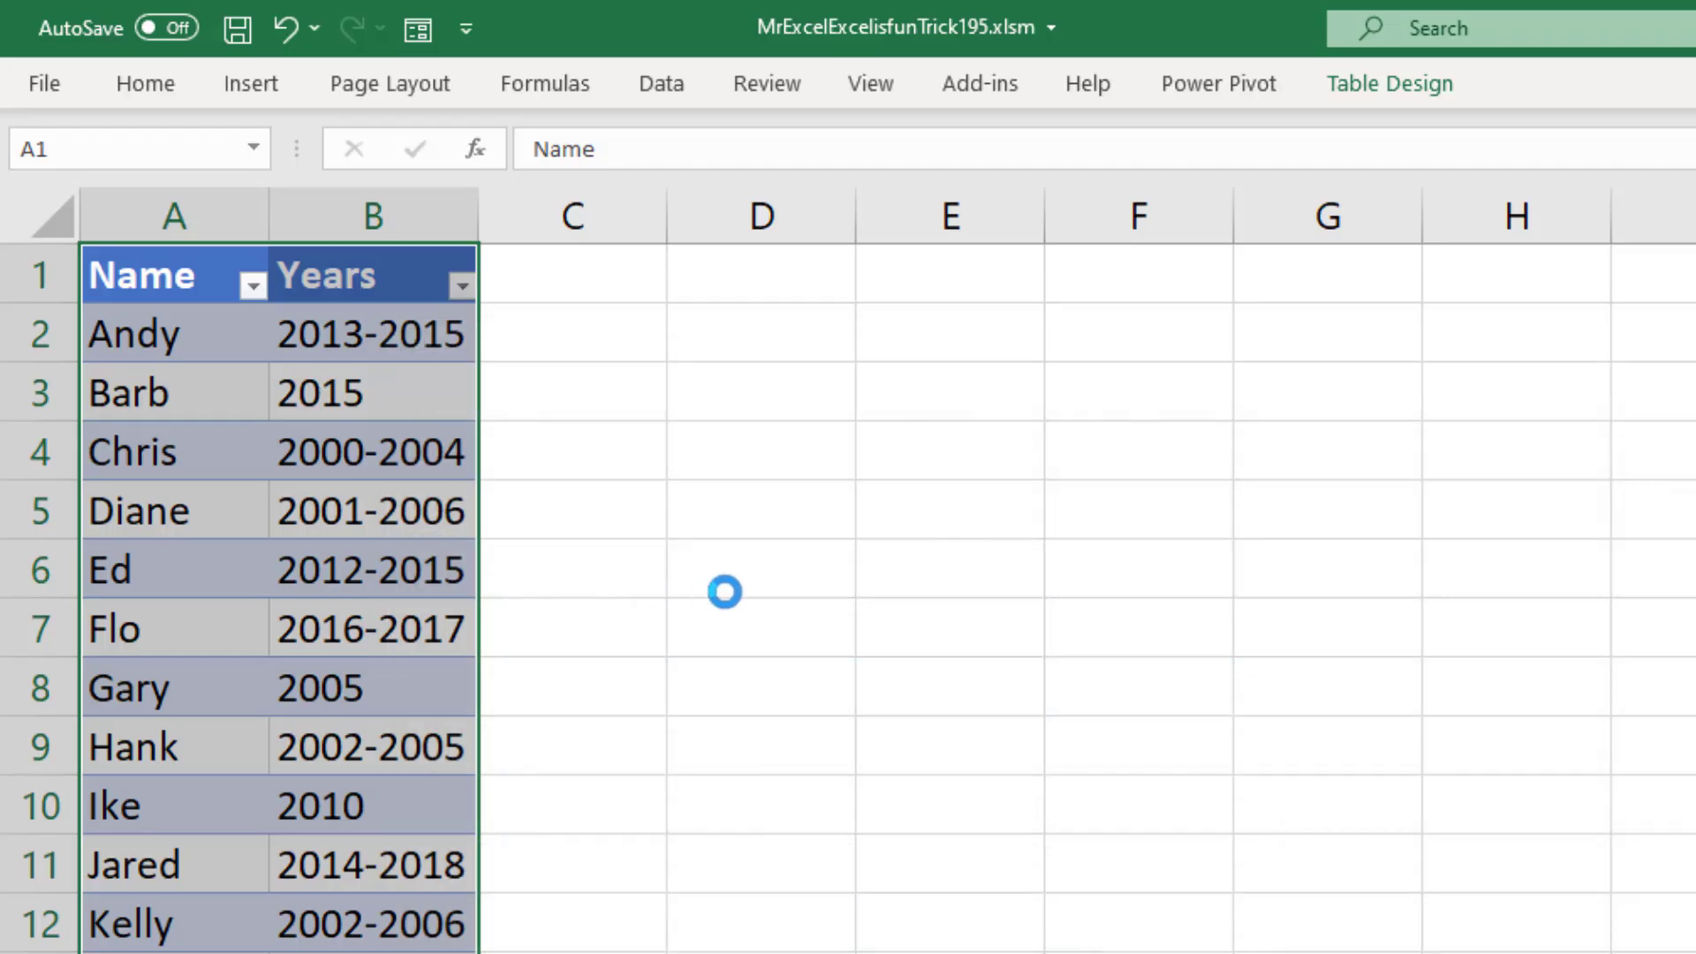
{"action": "left_click", "coordinate": [231, 612]}
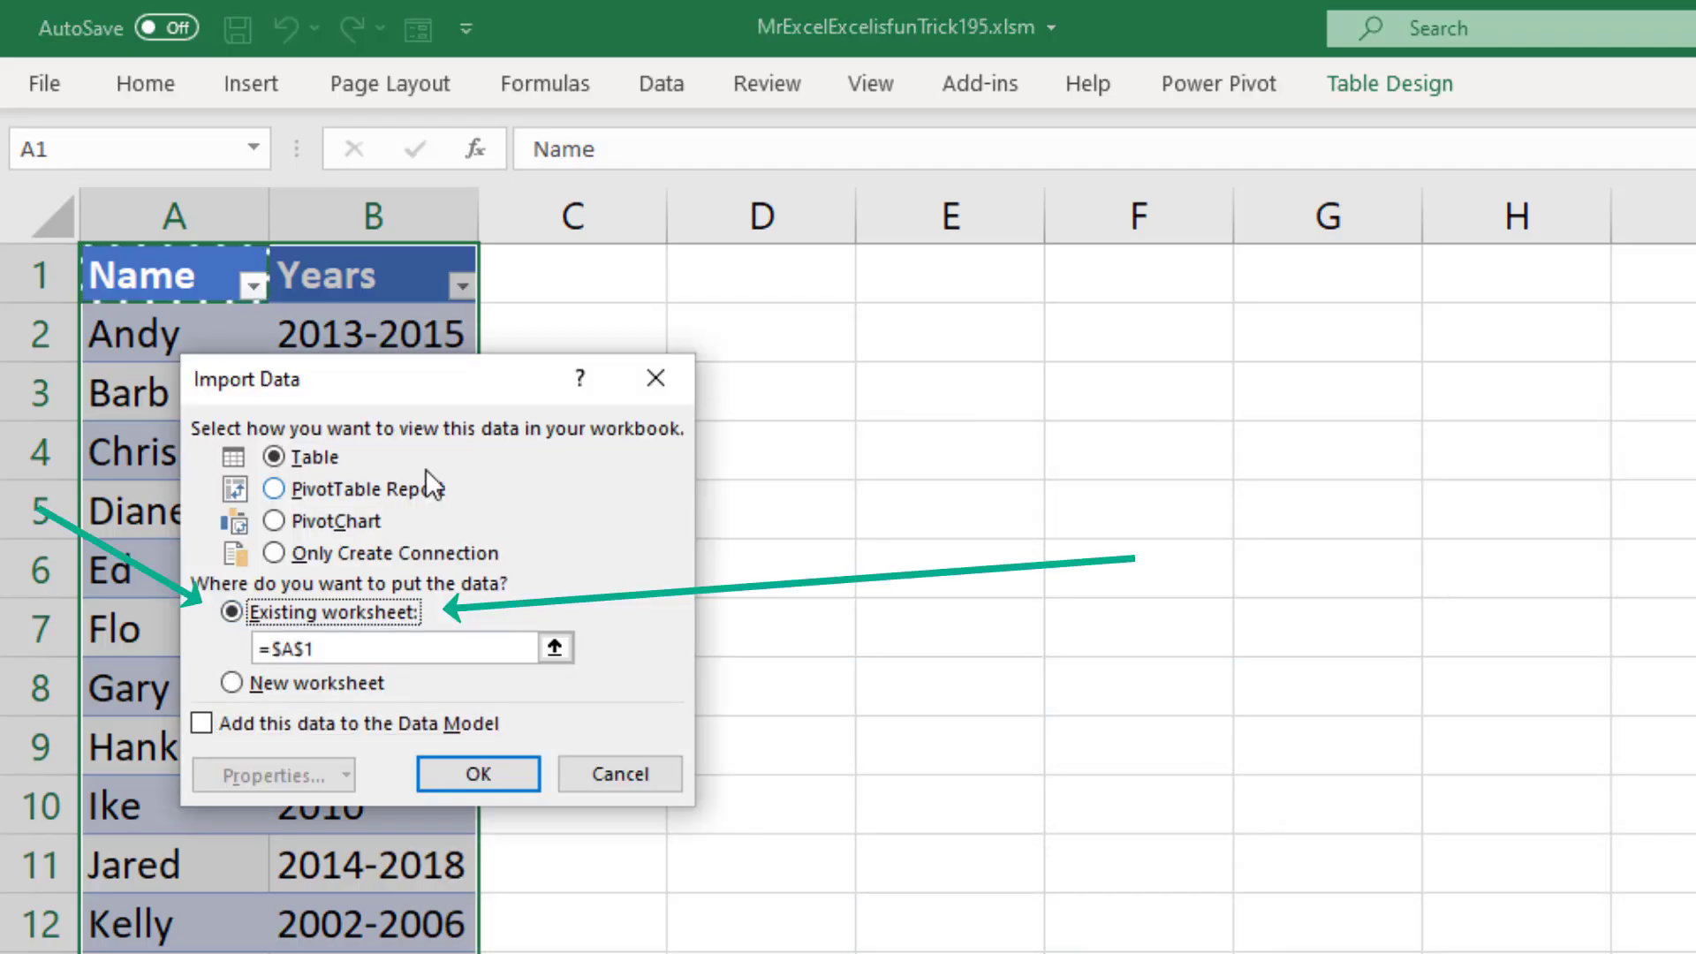
{"action": "left_click", "coordinate": [750, 268]}
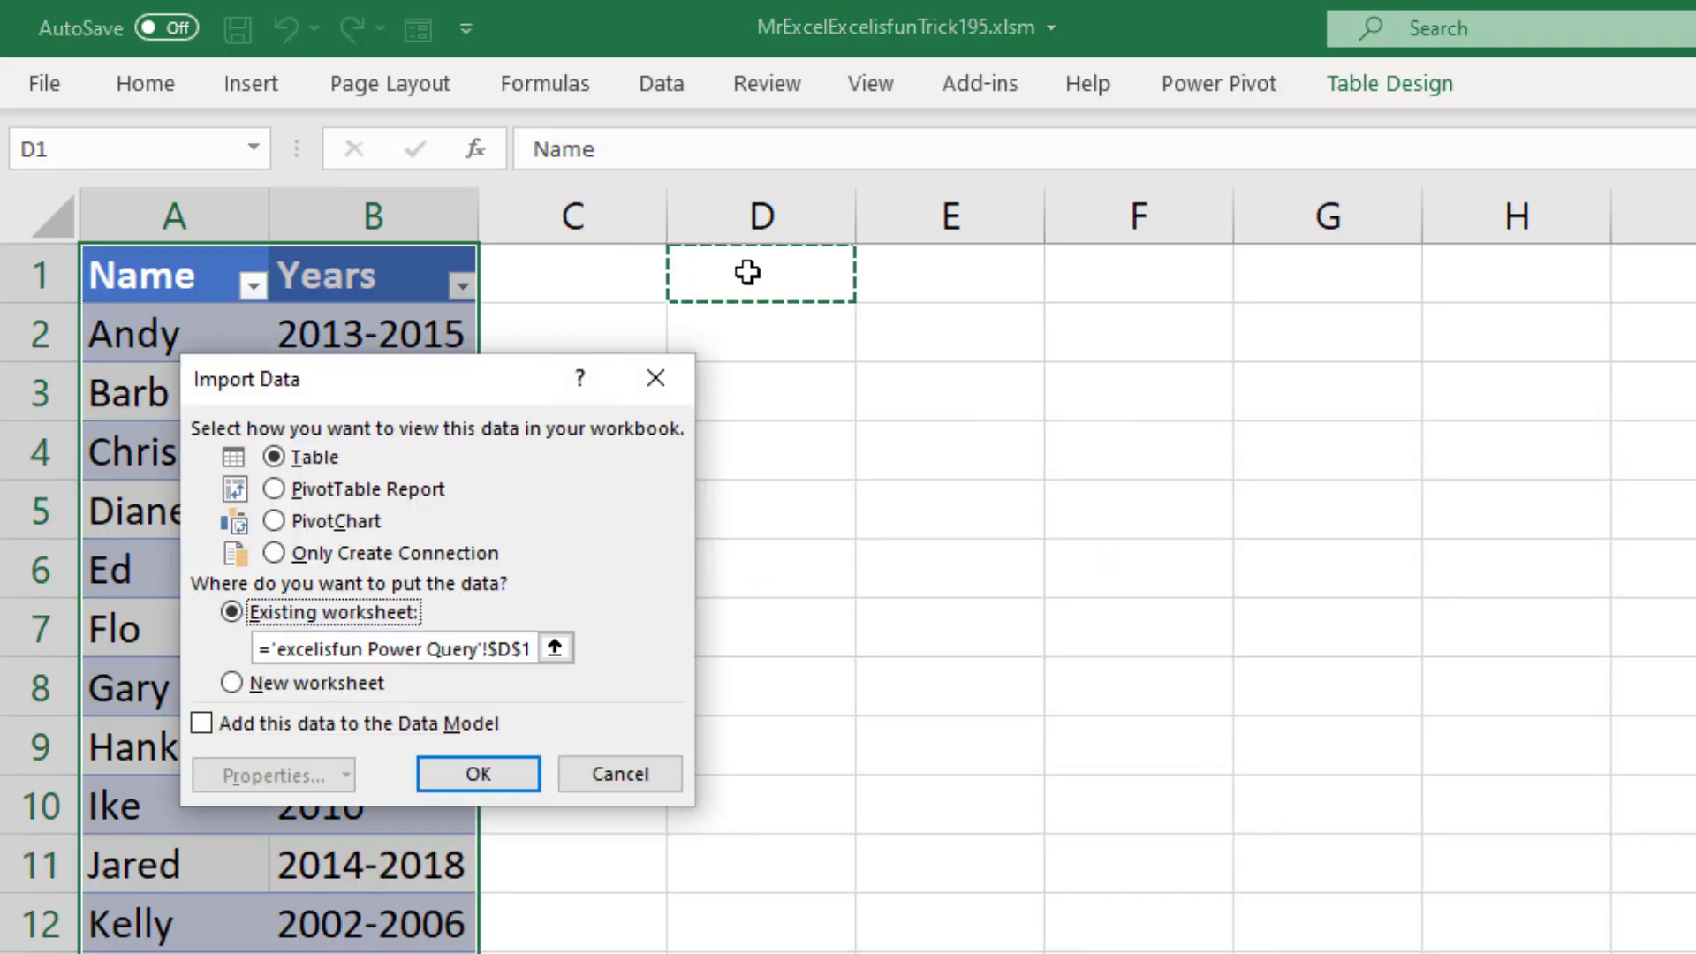
{"action": "left_click", "coordinate": [480, 762]}
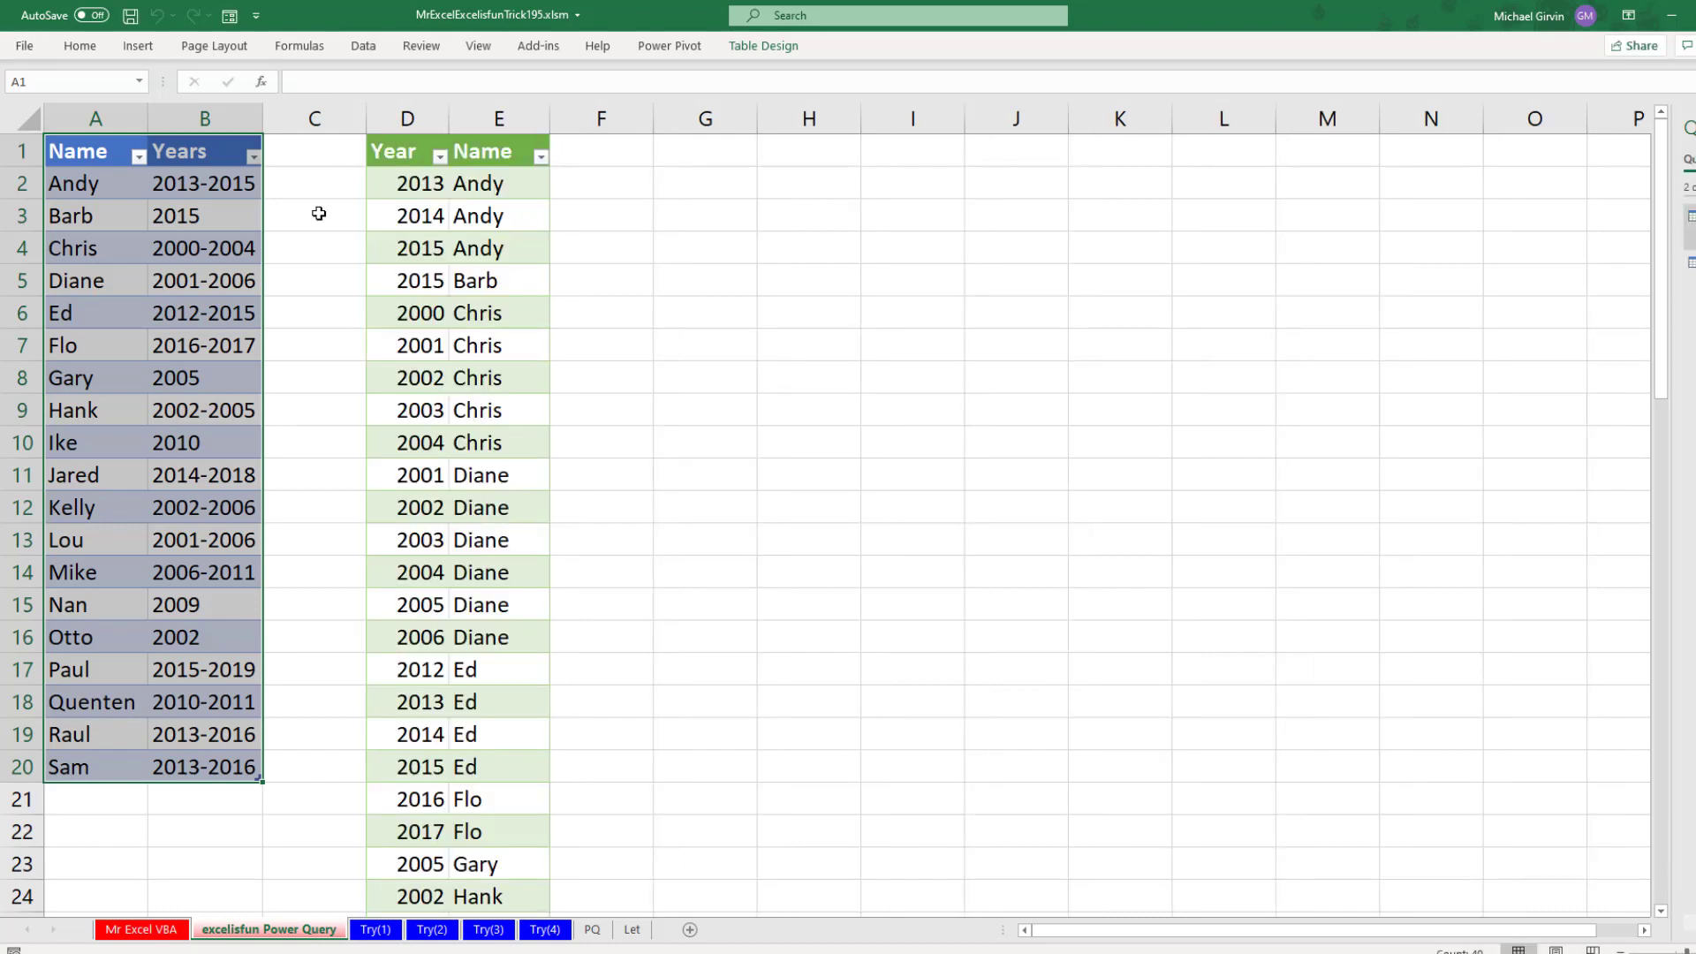
Step: Examine the LET formula with SEQUENCE in cell C2 that combines the name with each year
{"action": "left_click", "coordinate": [173, 191]}
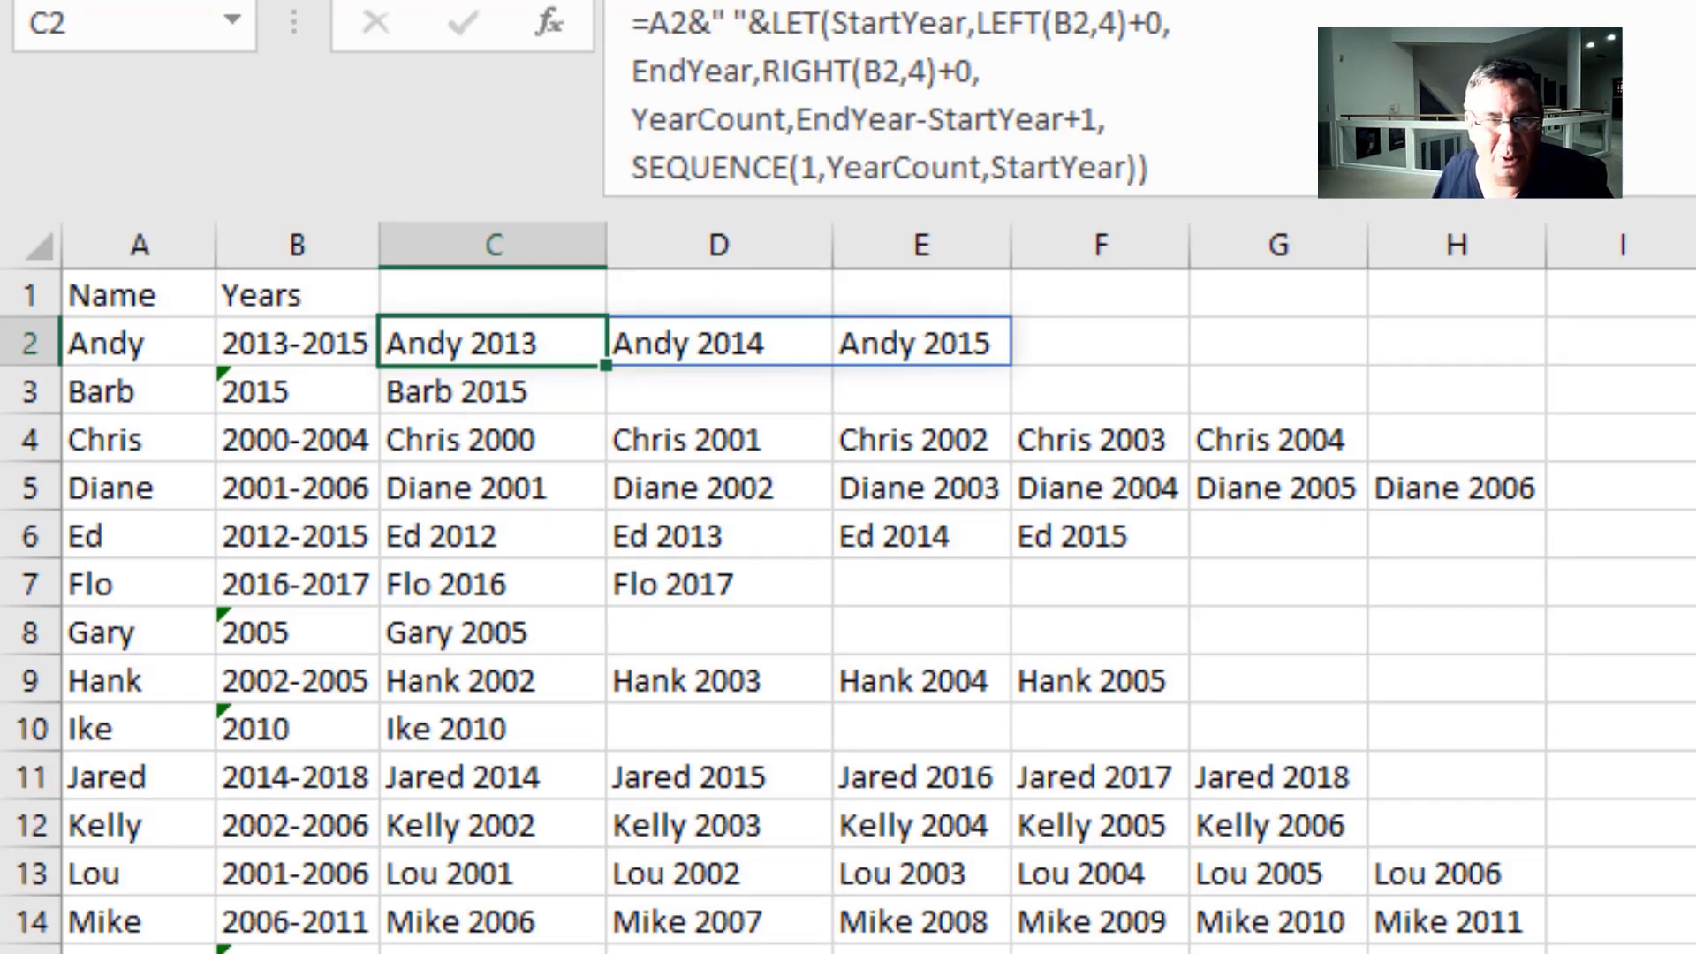
{"action": "key", "text": "F2"}
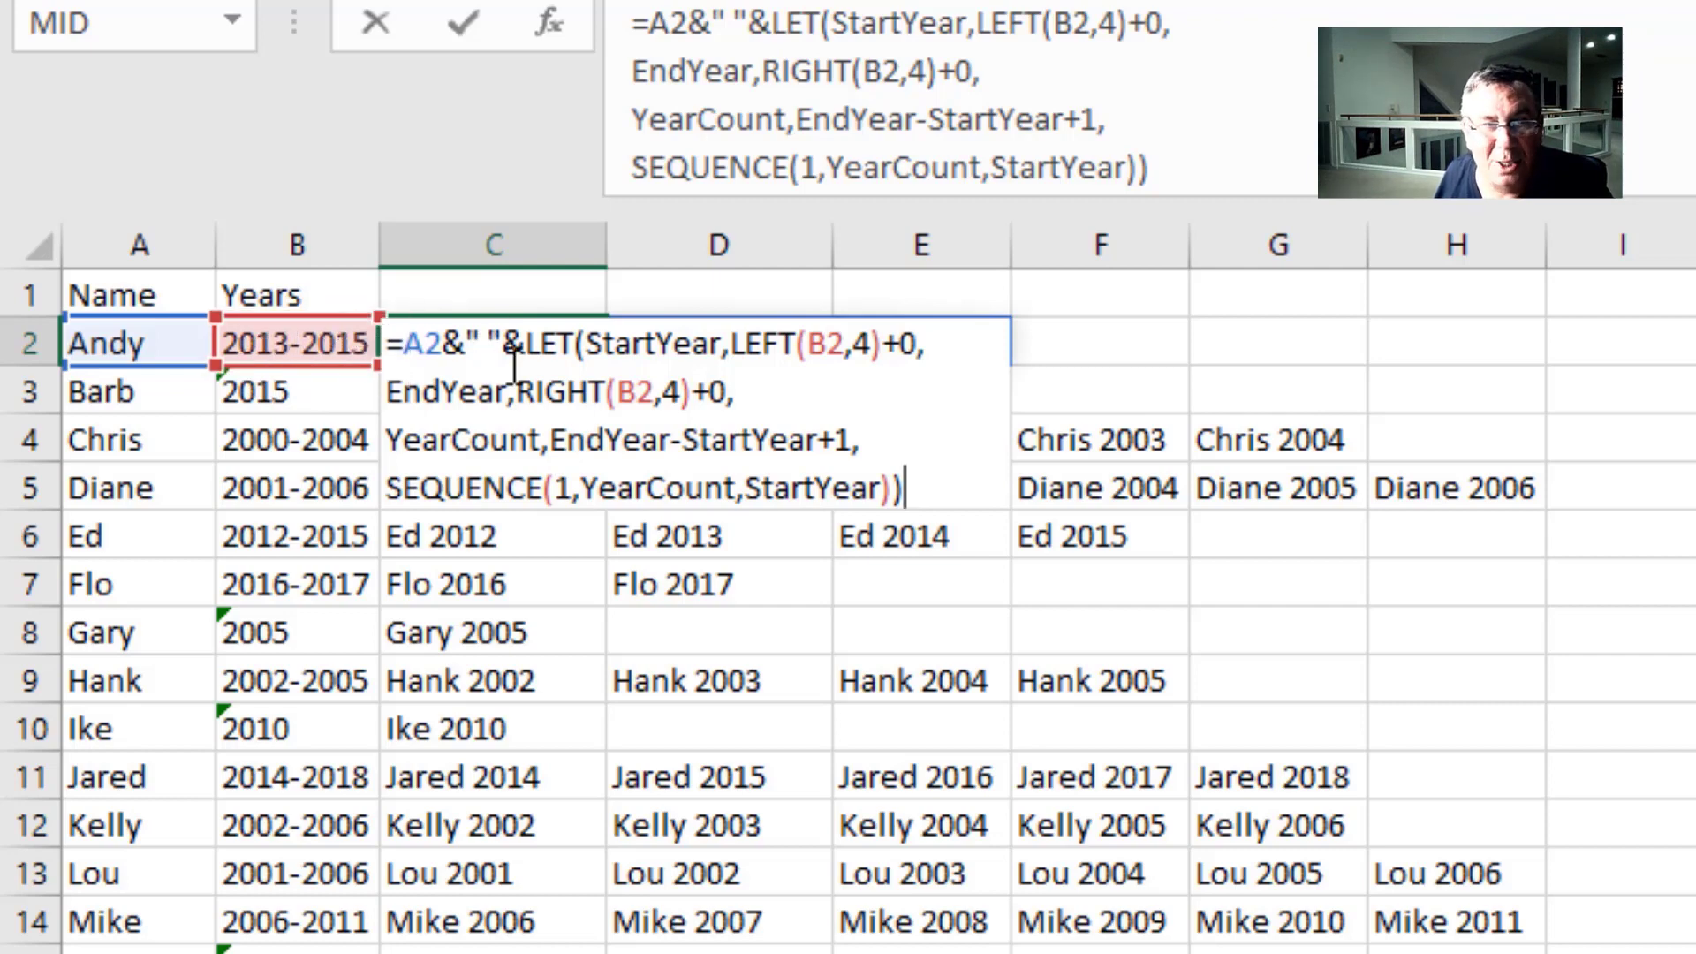
{"action": "key", "text": "Return"}
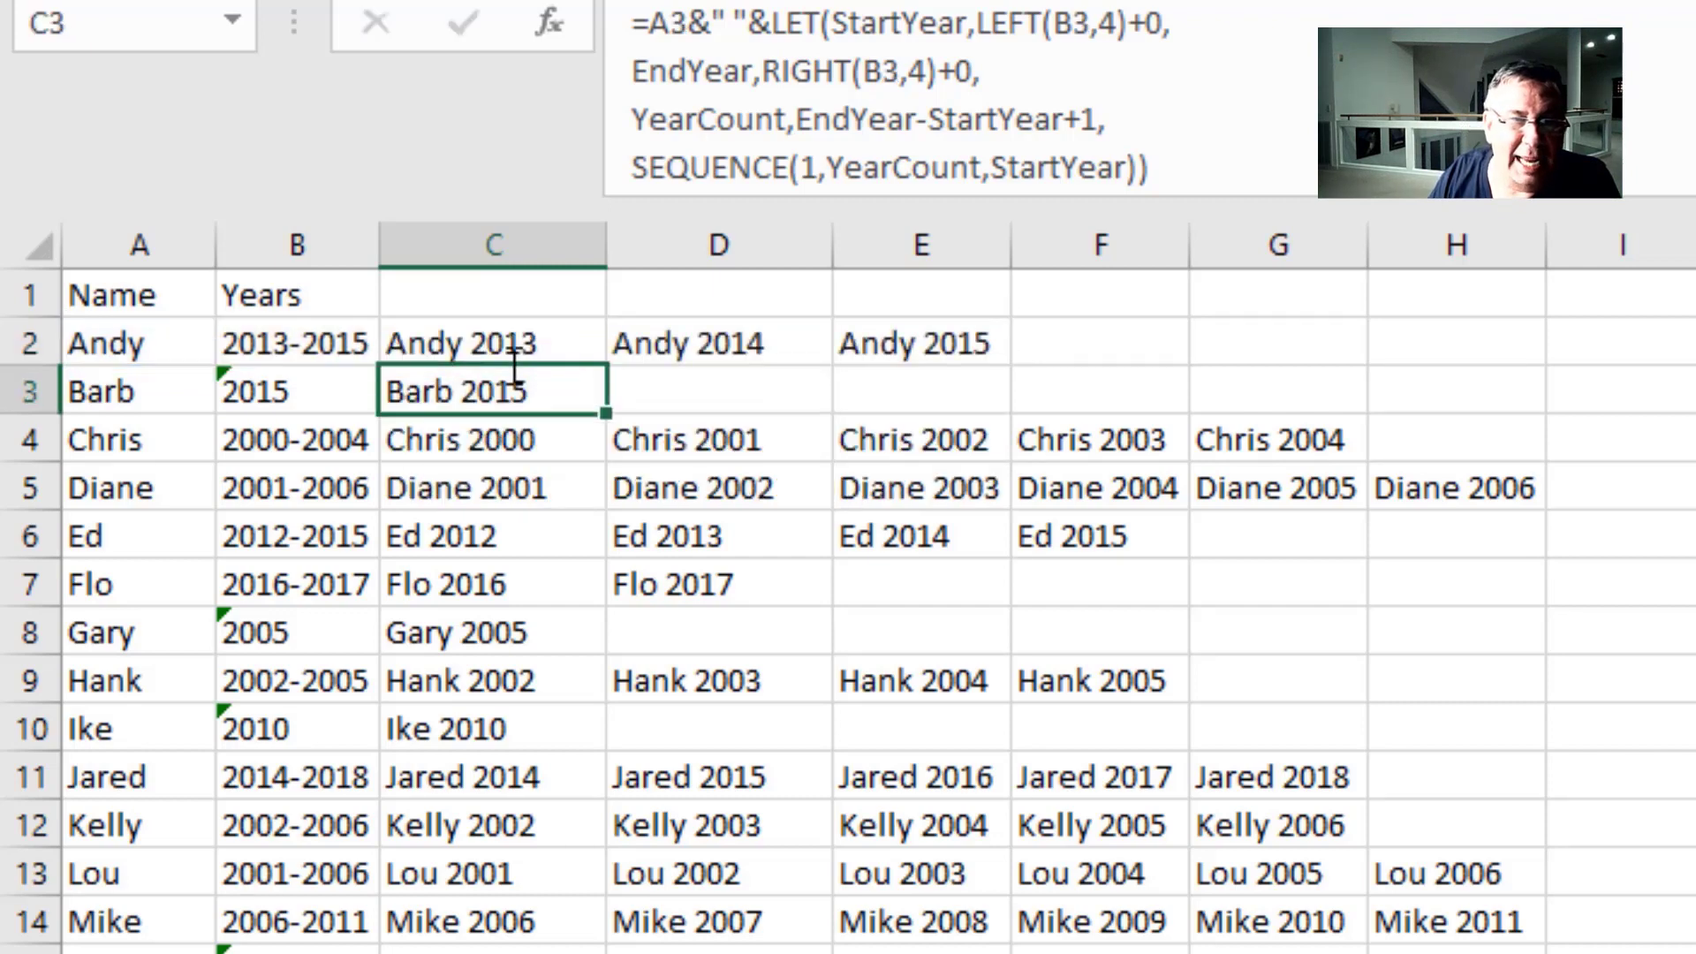
Step: Change the year range in cell B2 to 2013-2019 to test the spilled LET formula
{"action": "left_click", "coordinate": [292, 332]}
{"action": "key", "text": "F2"}
{"action": "key", "text": "BackSpace"}
{"action": "key", "text": "BackSpace"}
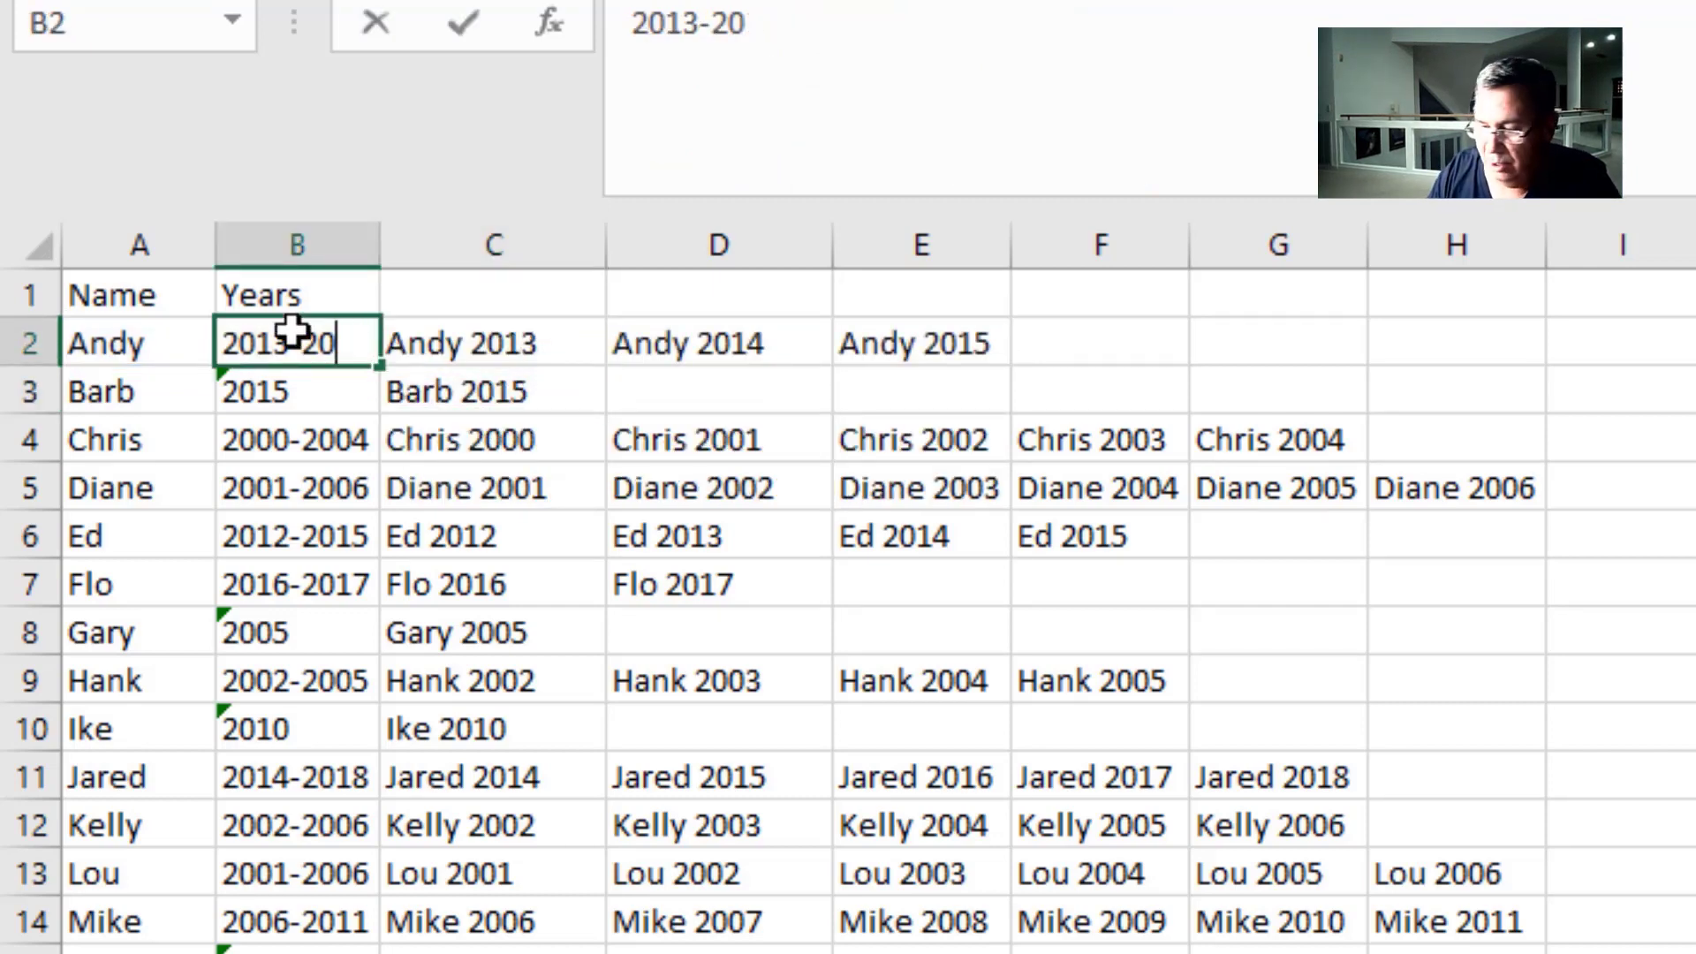
{"action": "type", "text": "19"}
{"action": "key", "text": "Return"}
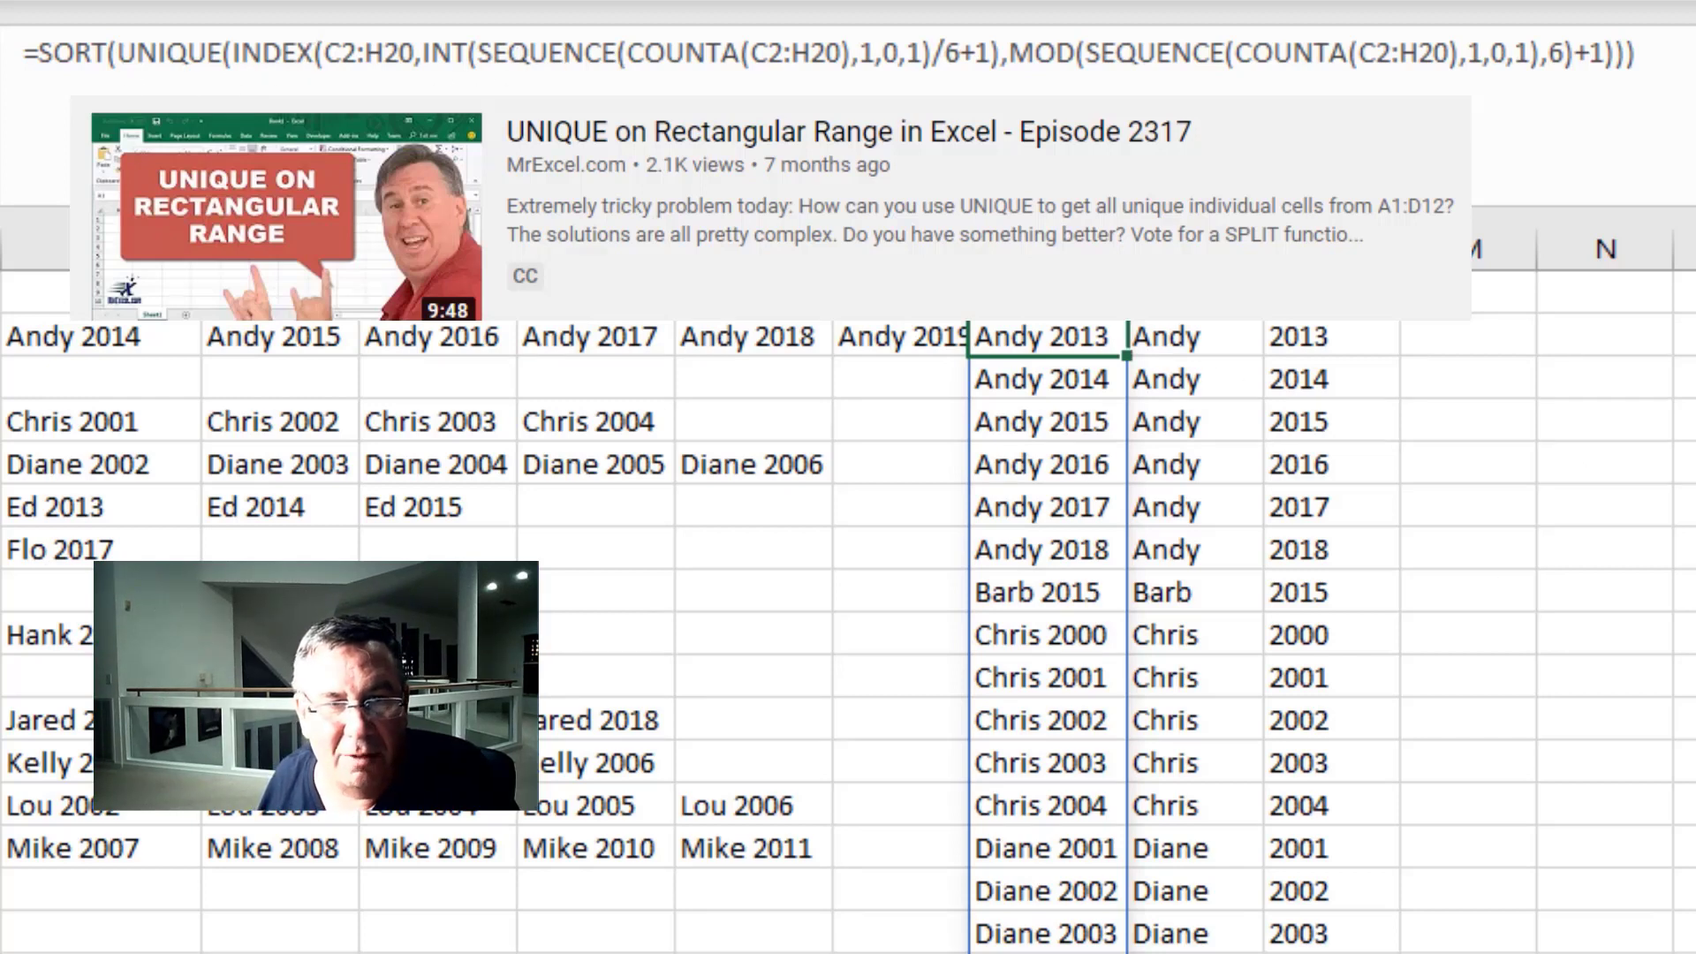
Step: Examine the formulas in K2 and L2 that split the sorted list into name and year
{"action": "left_click", "coordinate": [1158, 334]}
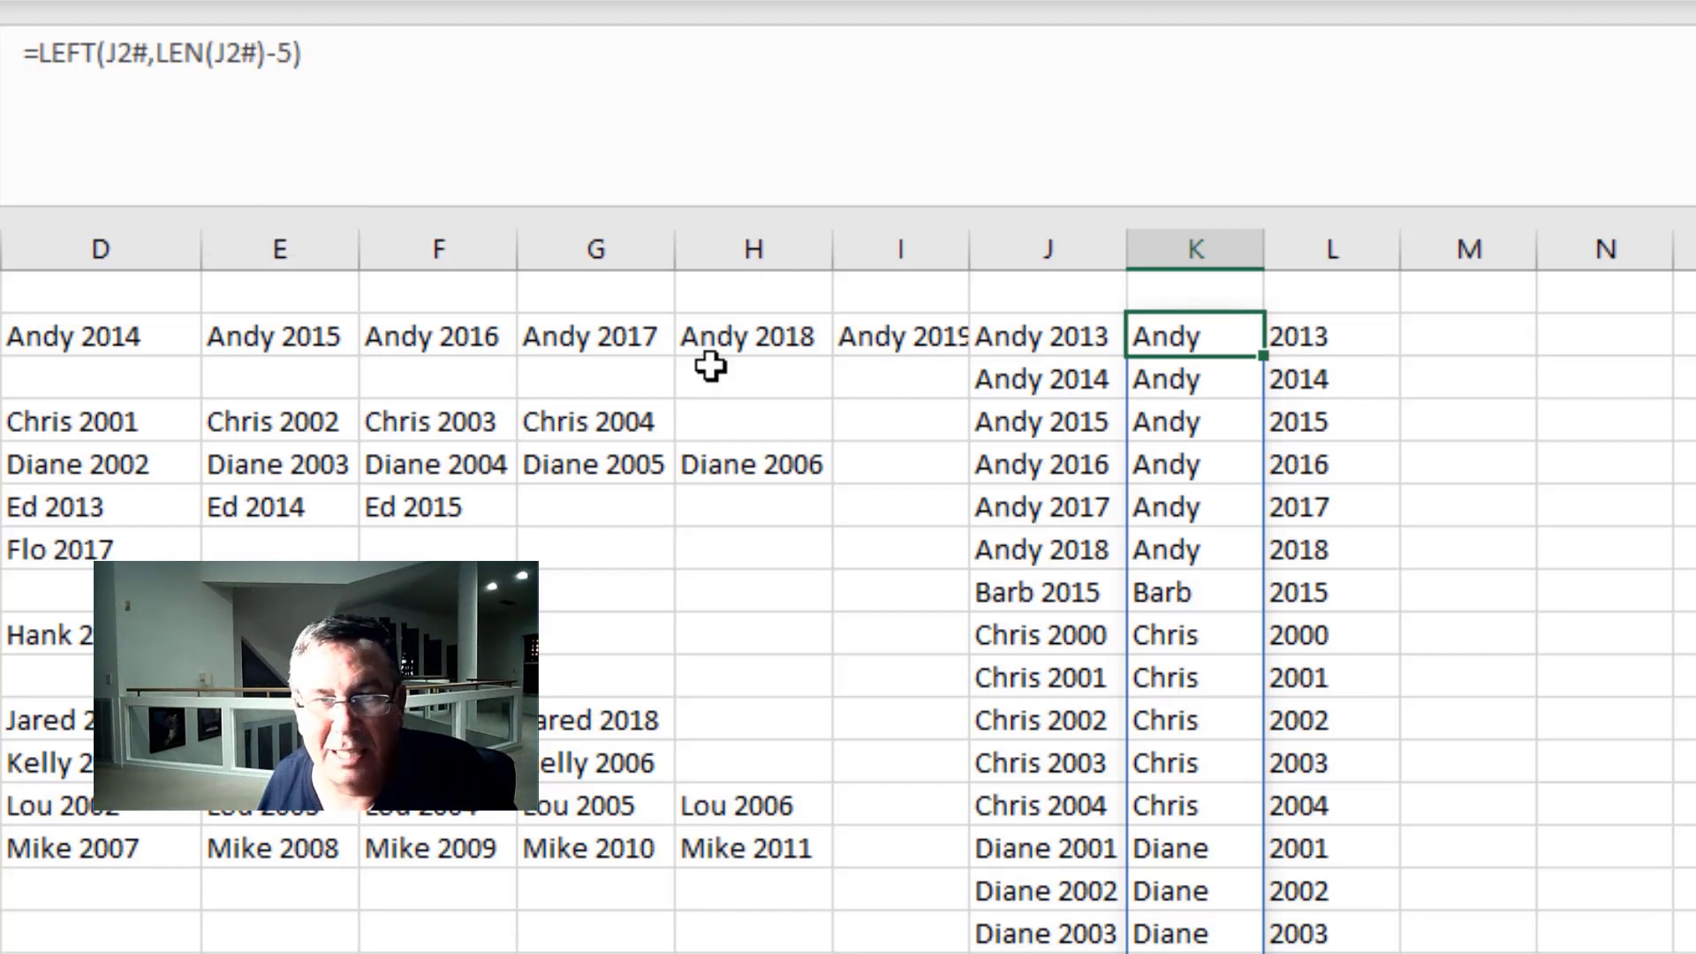
{"action": "left_click", "coordinate": [1296, 349]}
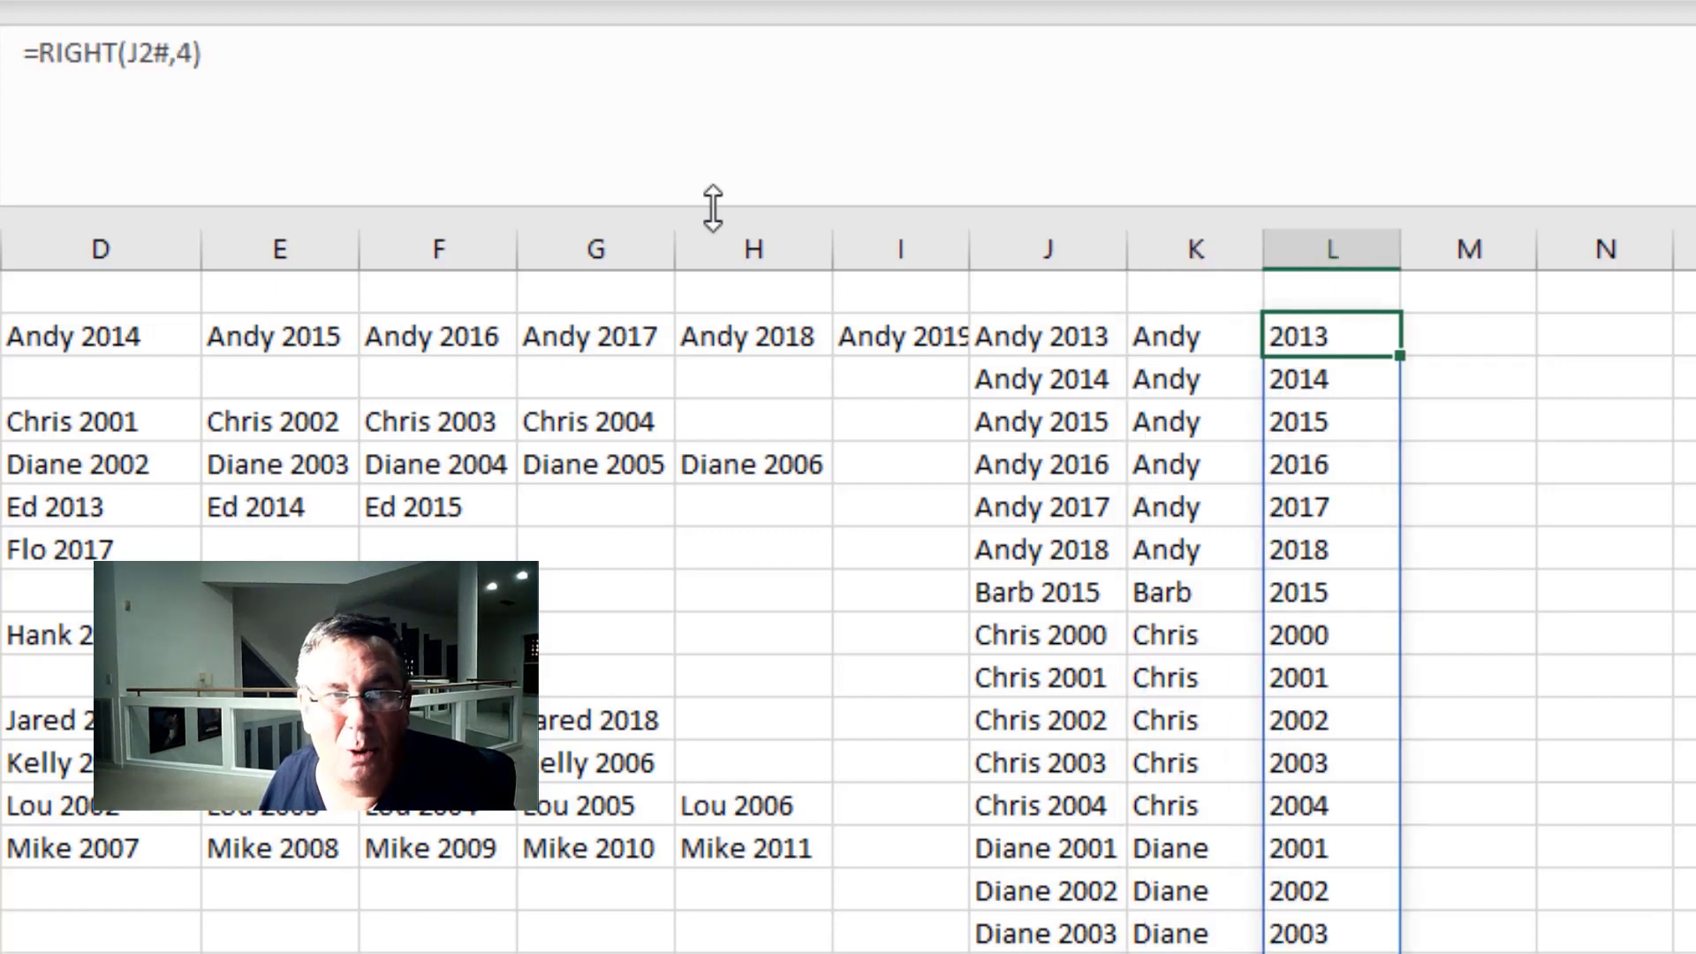